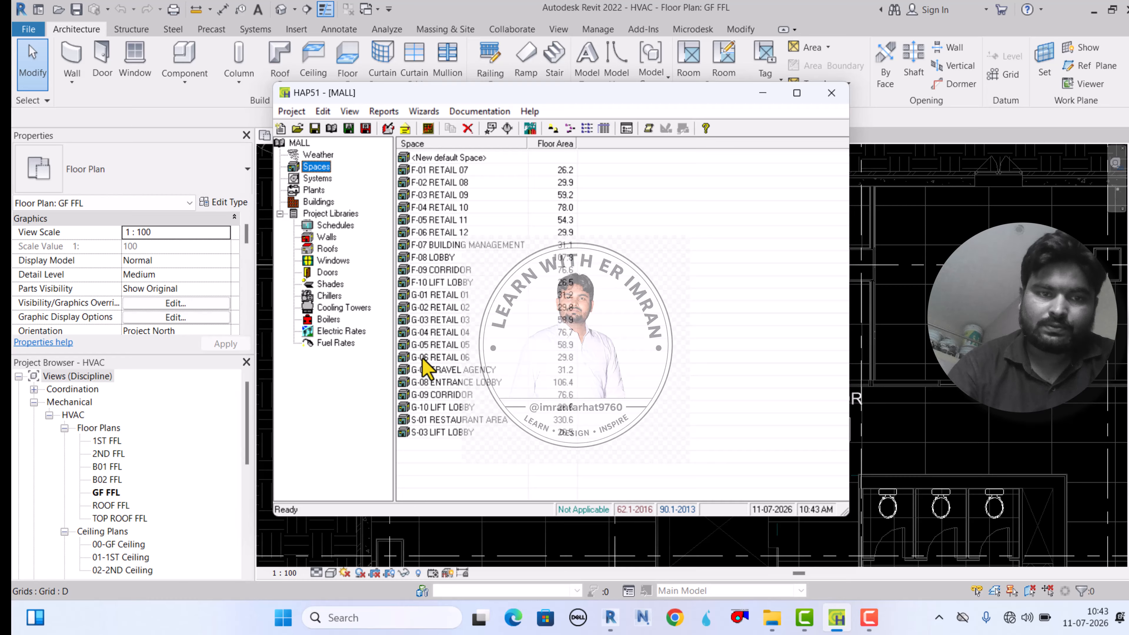
Open the properties of space G-01 RETAIL 01 and review its general, internal load and wall data against the Revit floor plan
double_click(423, 295)
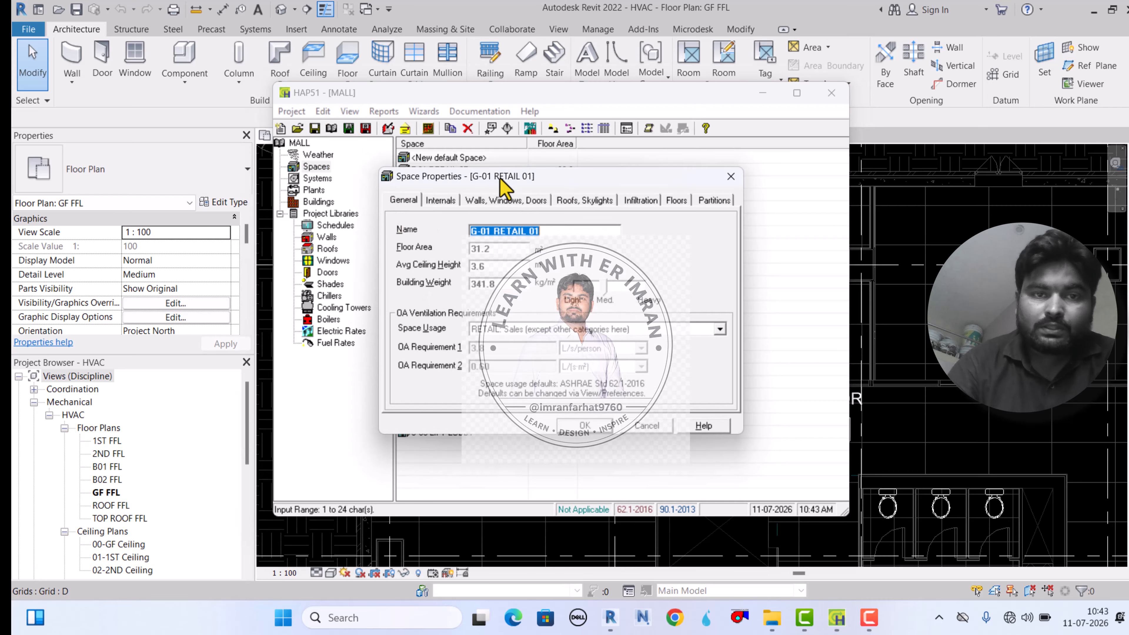
drag(498, 174, 443, 149)
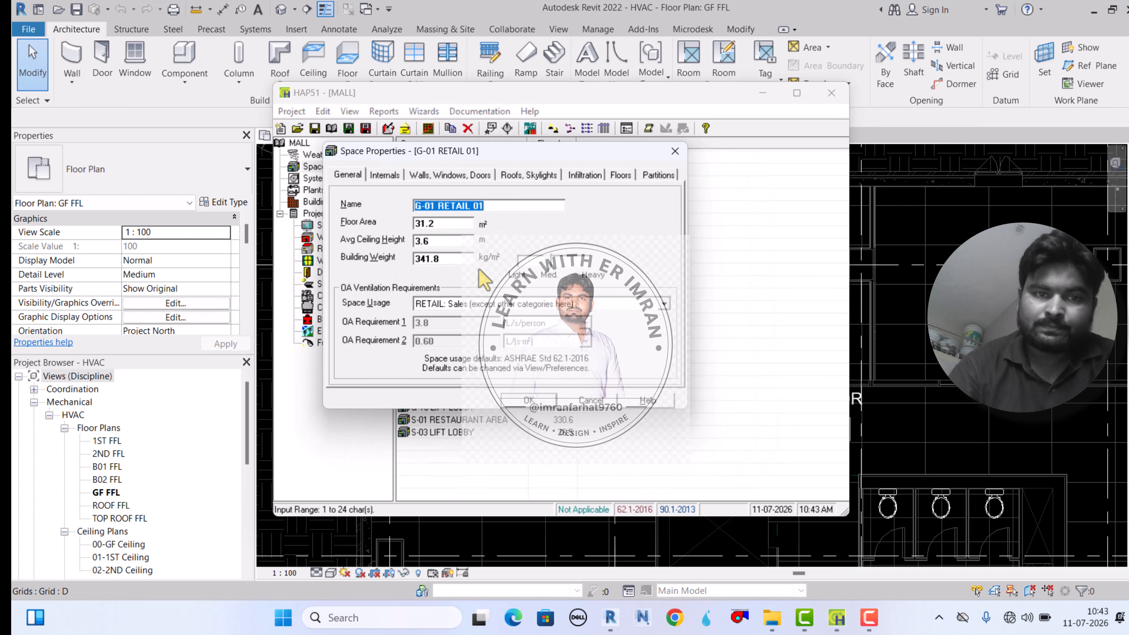
click(385, 175)
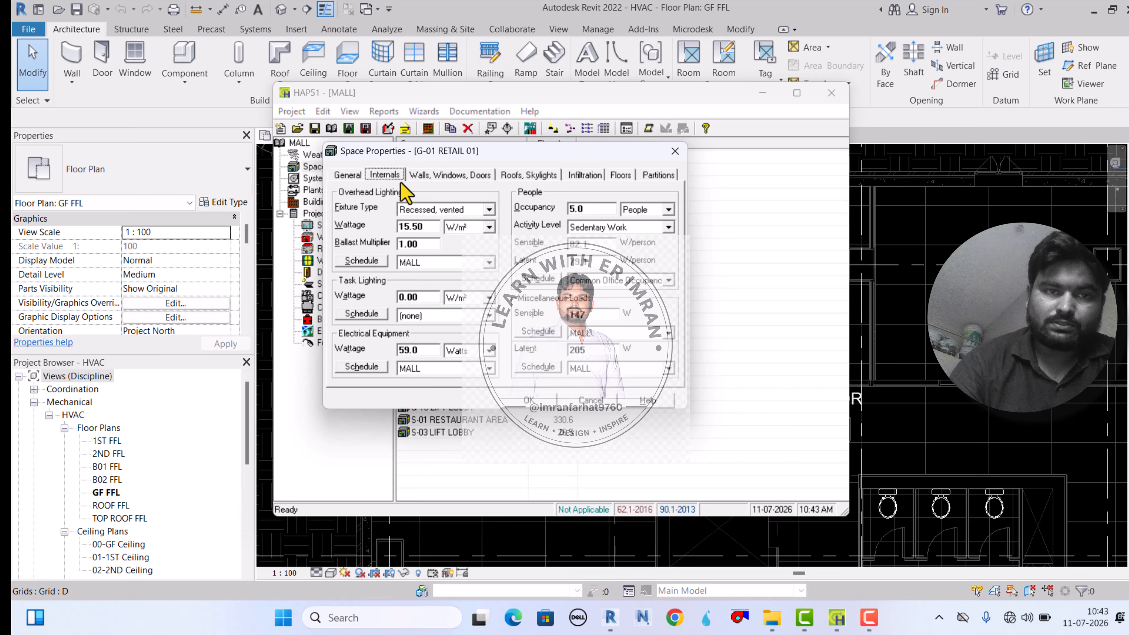
click(445, 176)
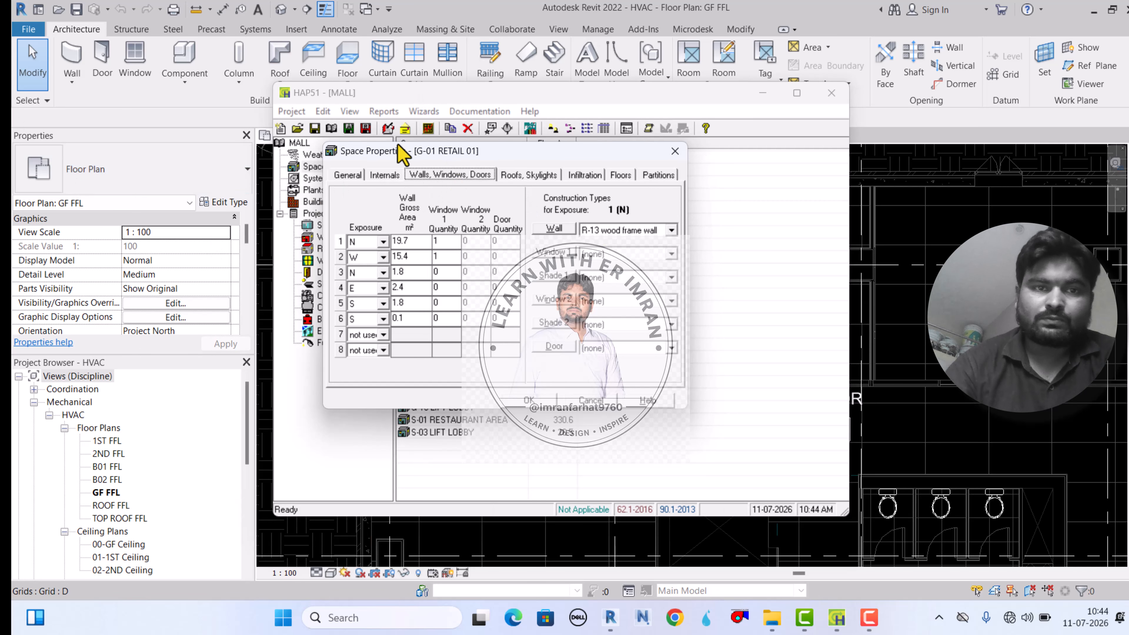
key(alt+Tab)
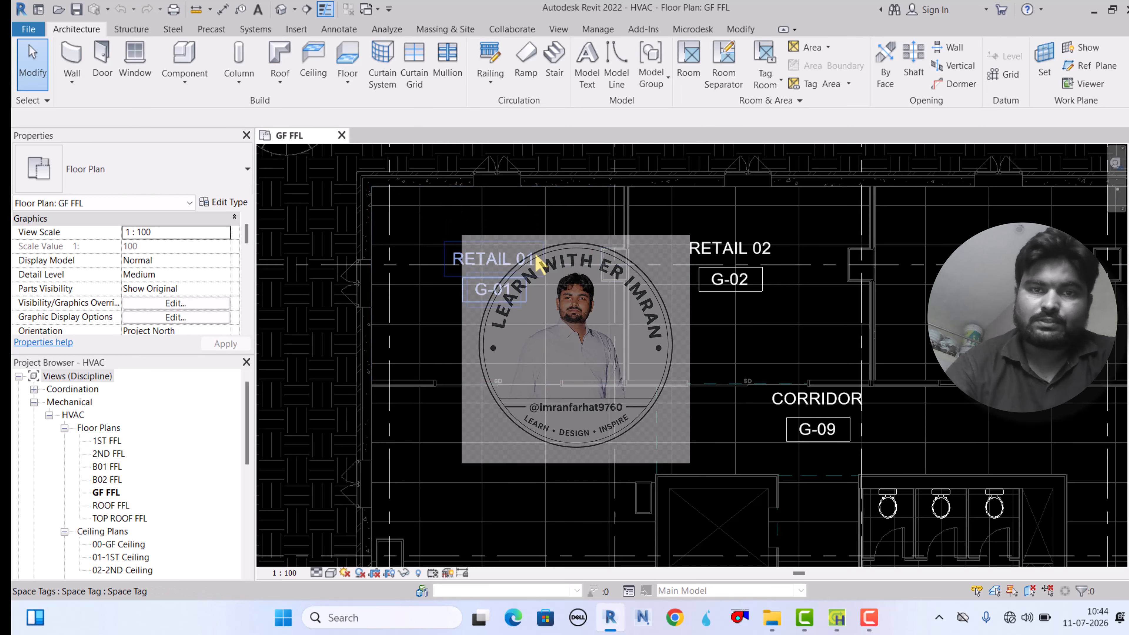
click(827, 610)
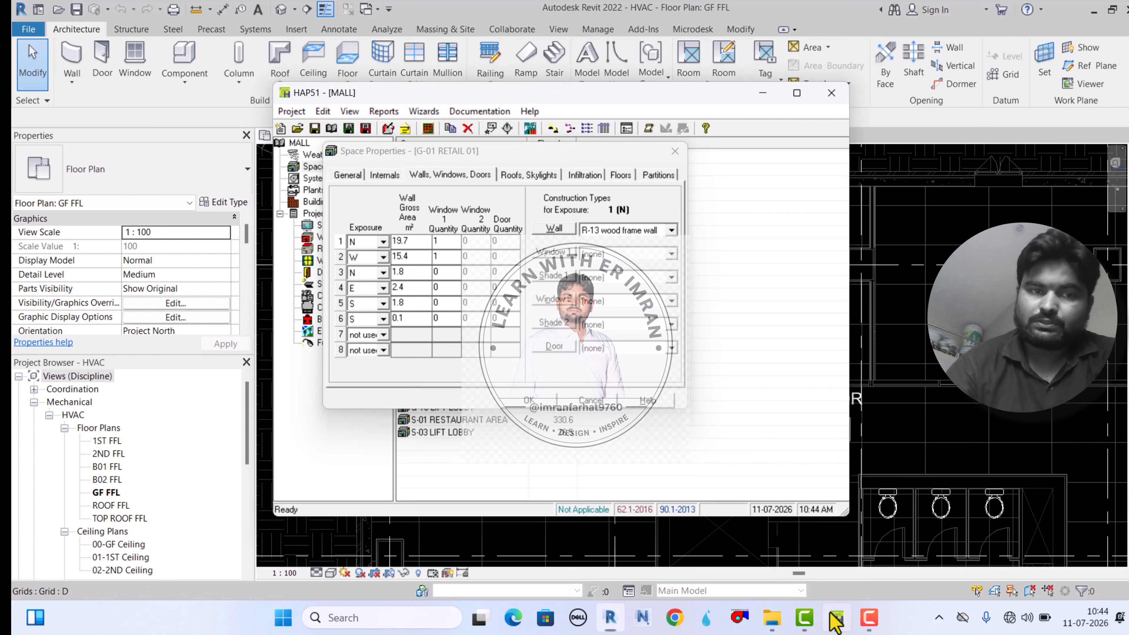
Review the exposure choices for the first wall, plus the roof, infiltration and floor inputs of G-01 RETAIL 01
click(382, 242)
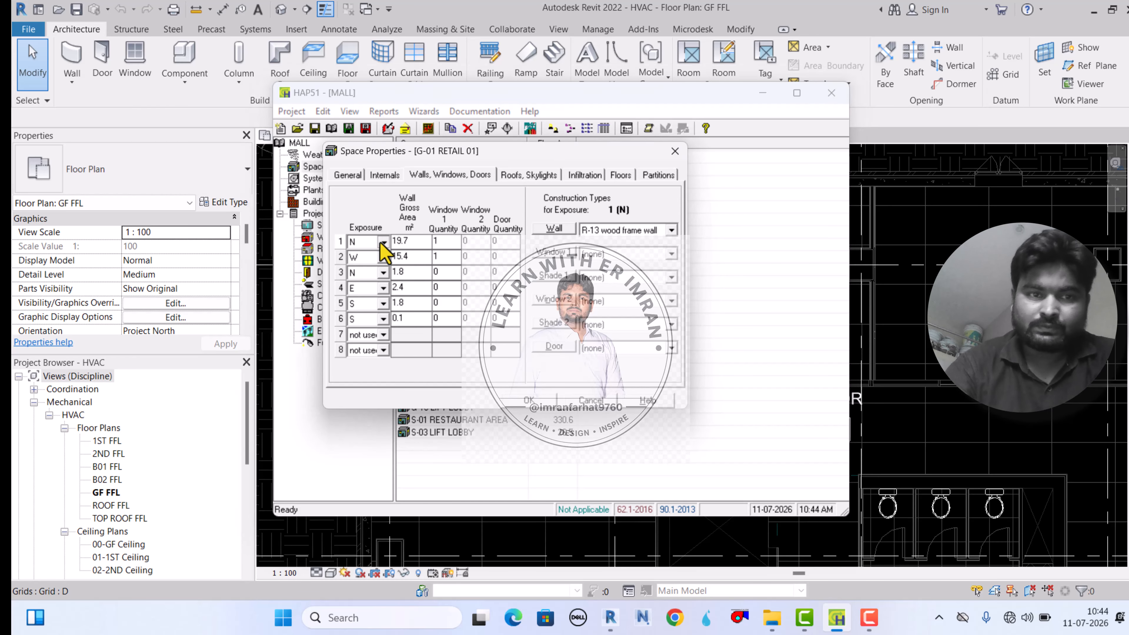
scroll(361, 321, down, 3)
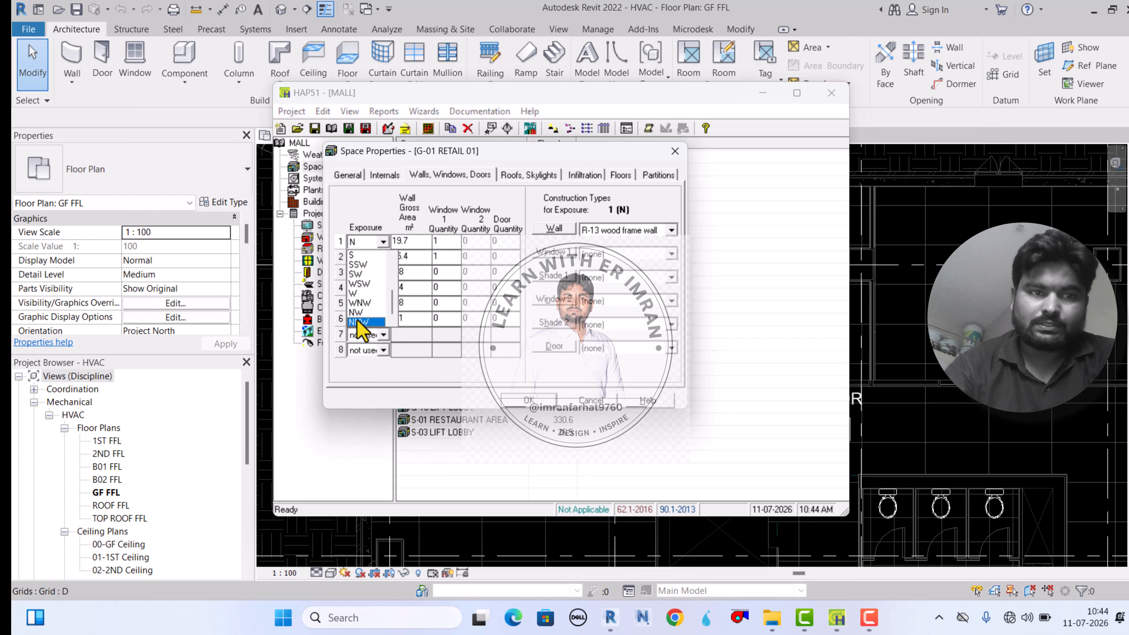
scroll(366, 297, up, 3)
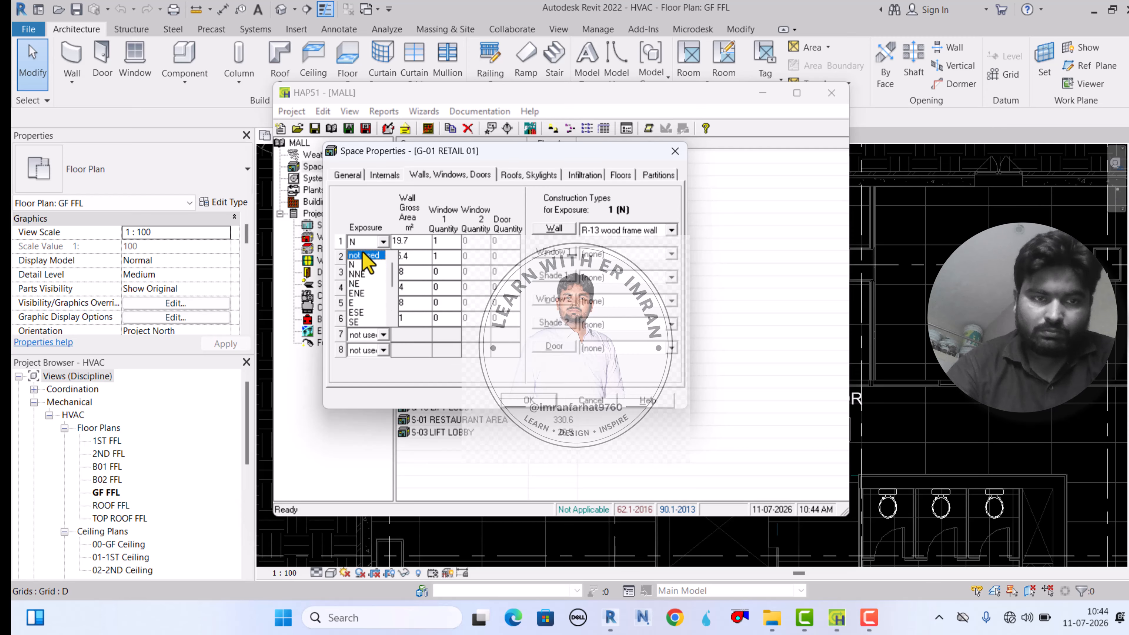
click(673, 156)
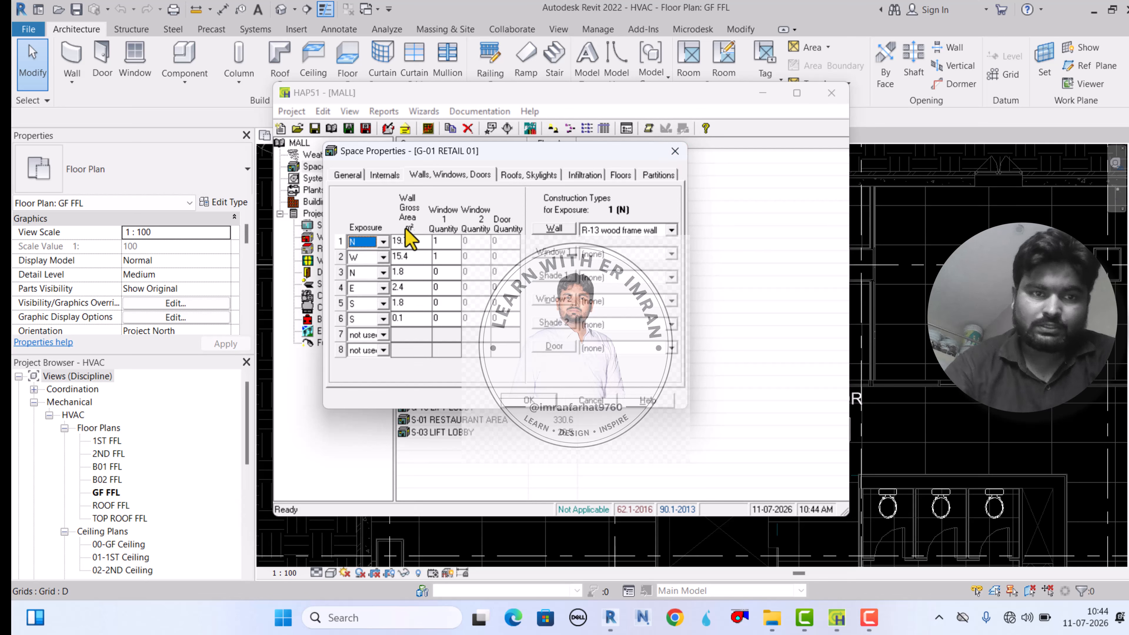
click(518, 174)
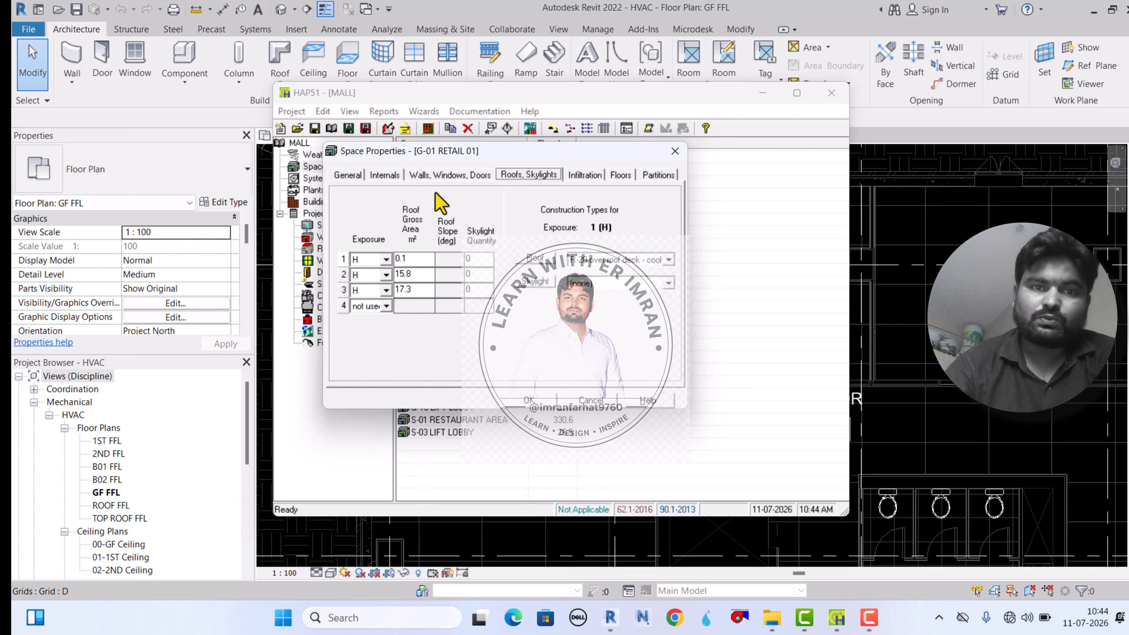
click(585, 174)
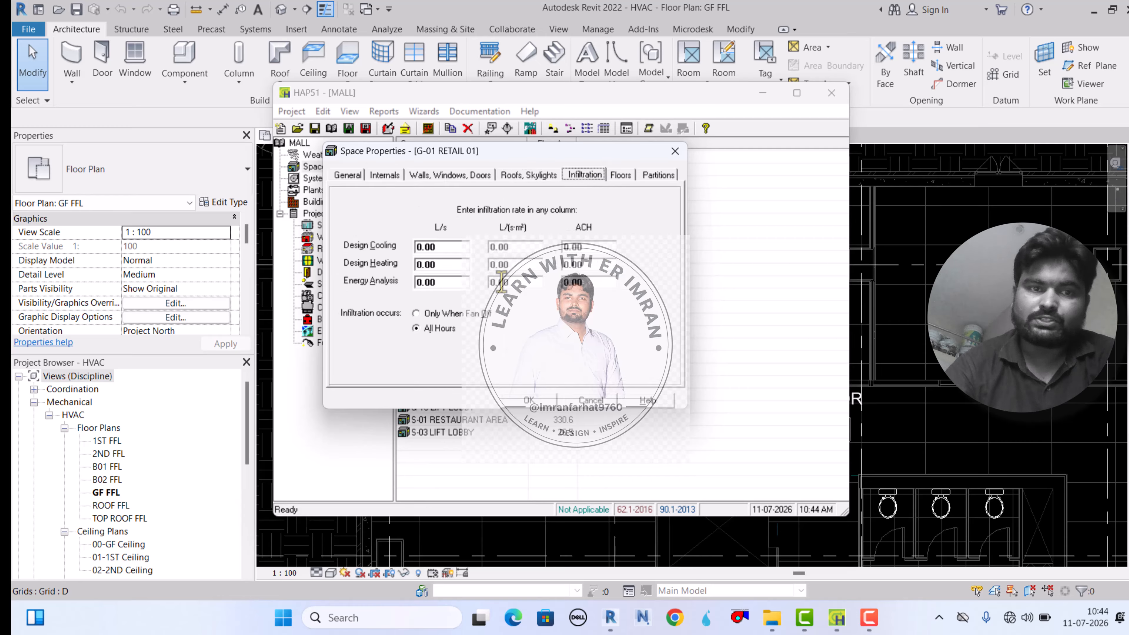
click(618, 175)
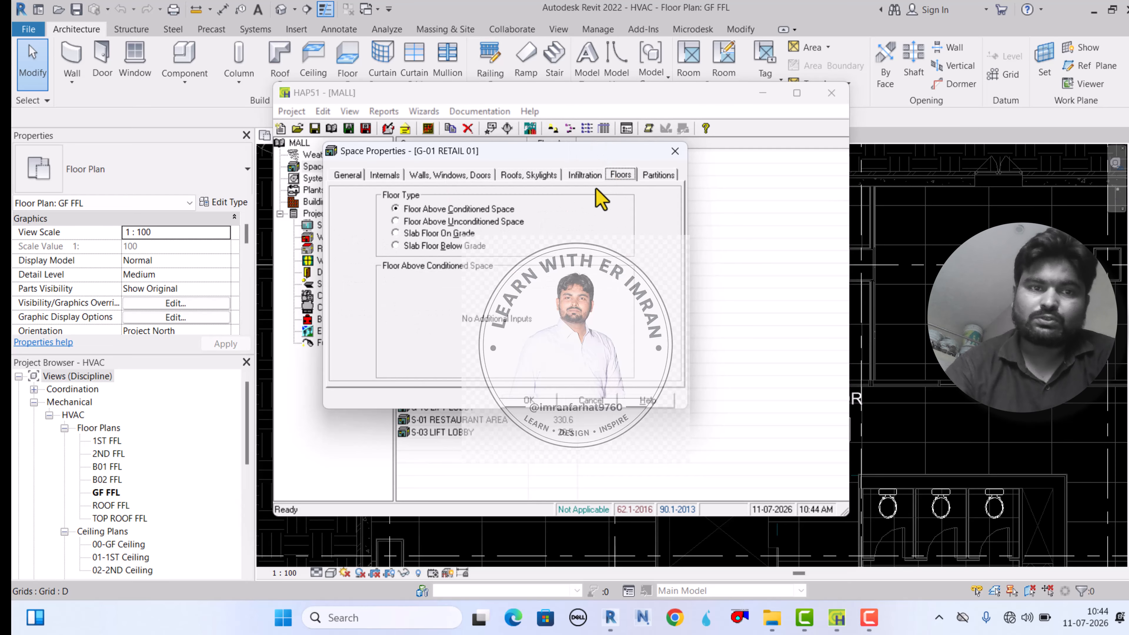
Set wall exposures 1, 2 and 3 of G-01 RETAIL 01 to not used
click(449, 175)
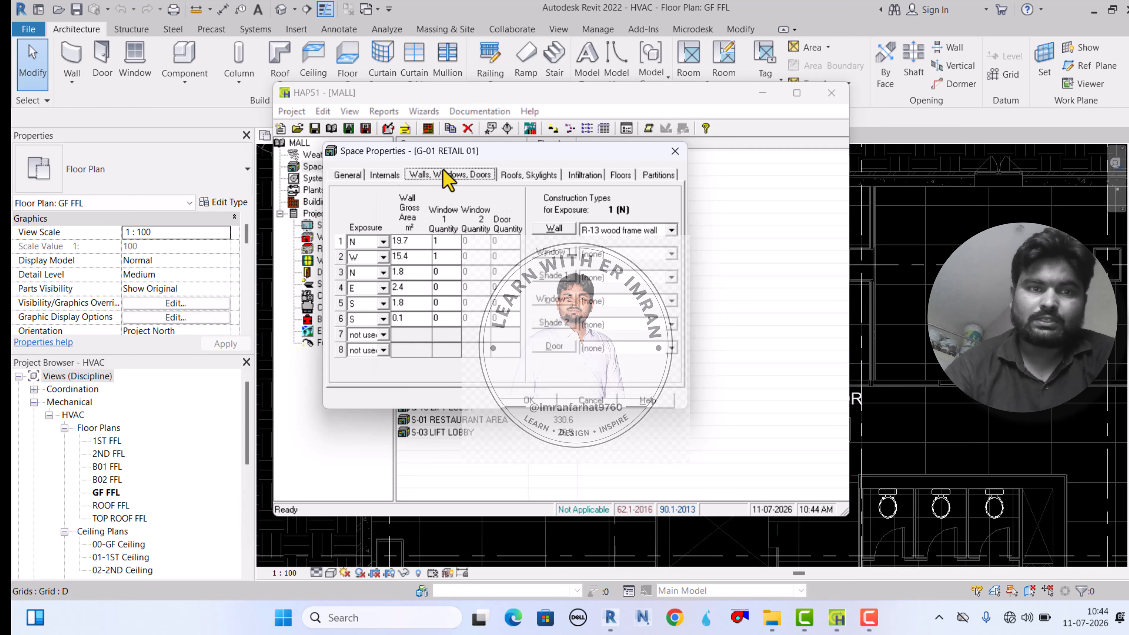
click(383, 241)
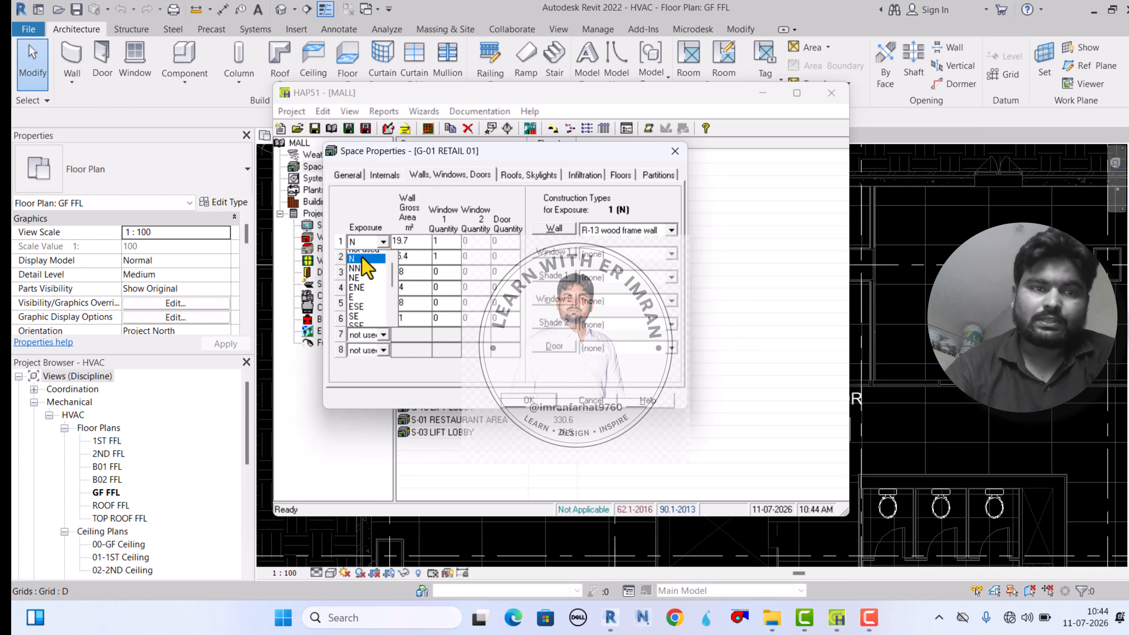
click(366, 255)
click(383, 256)
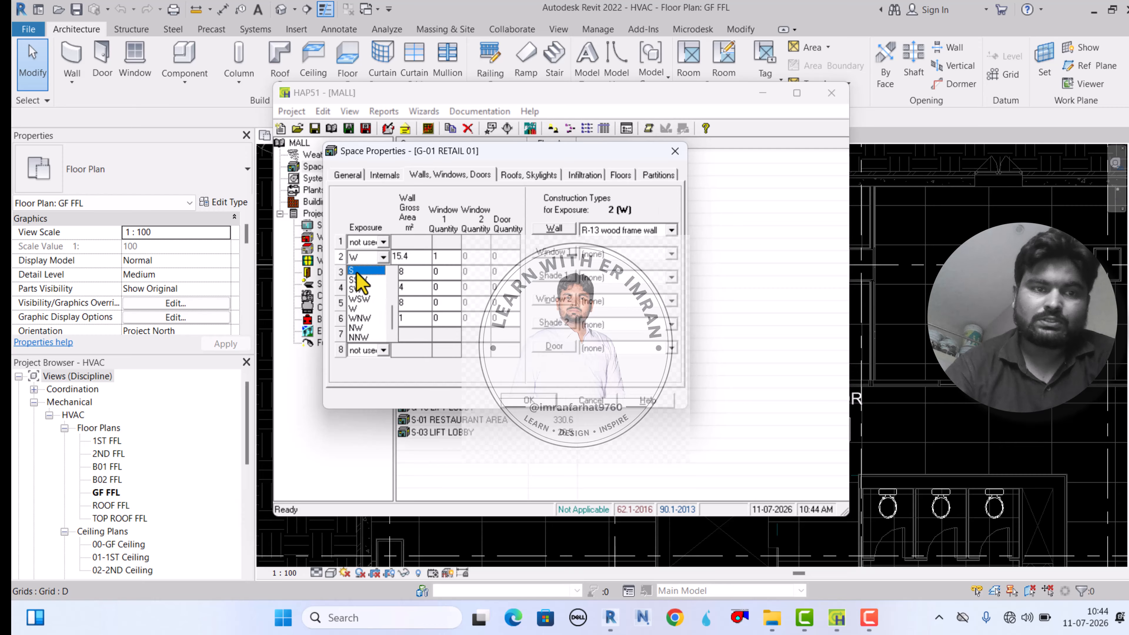
scroll(357, 272, up, 3)
click(361, 270)
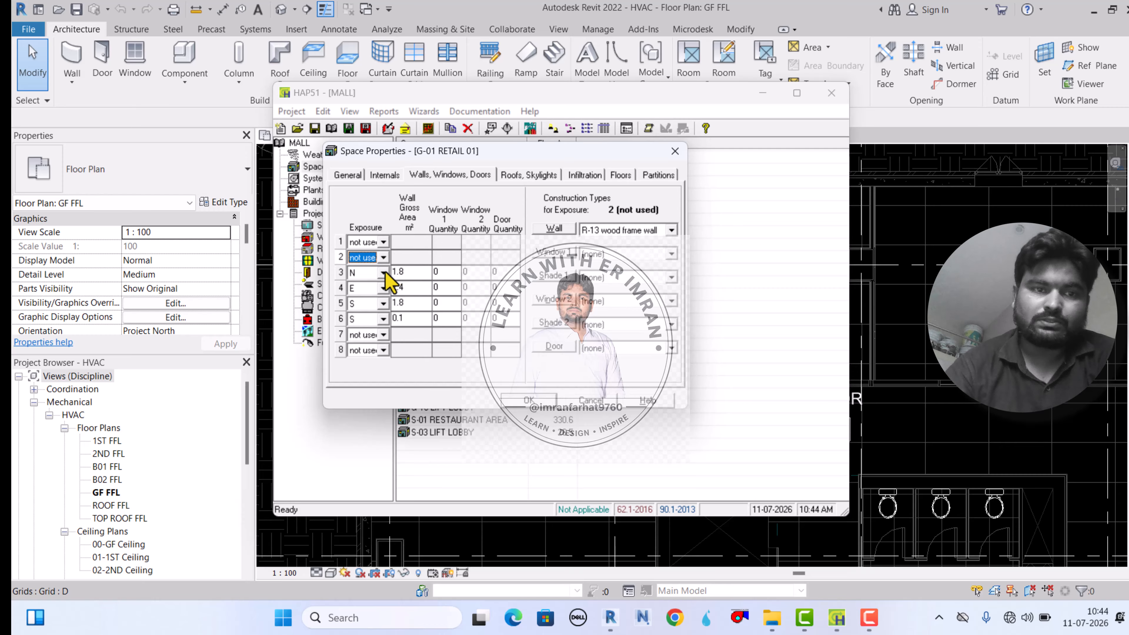
click(383, 272)
scroll(356, 280, up, 1)
click(361, 286)
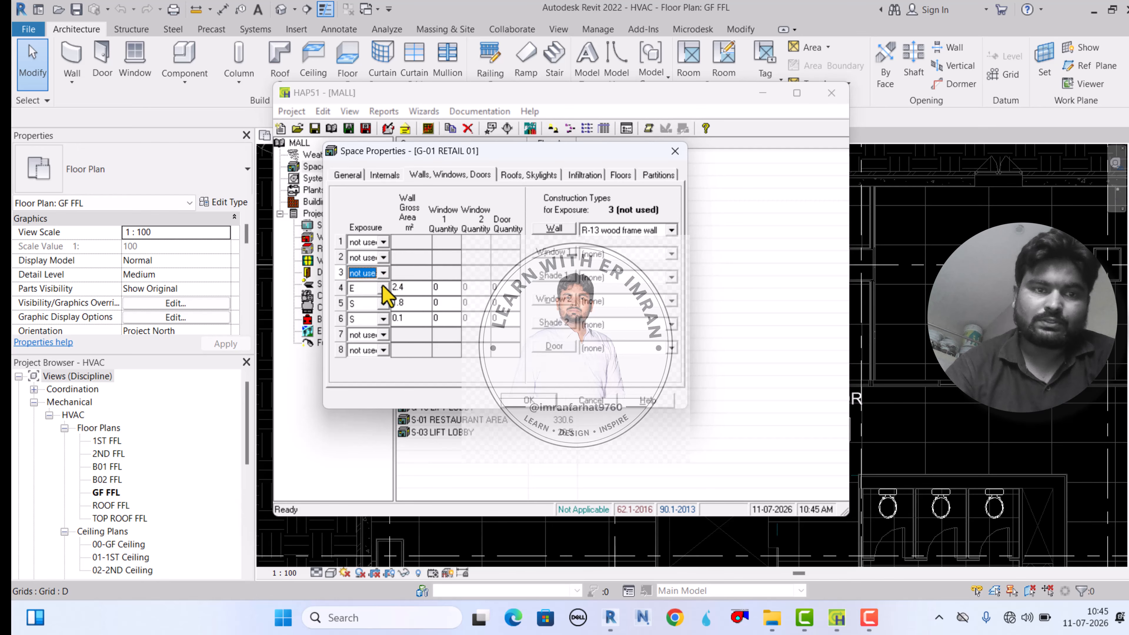
Set wall exposures 4, 5 and 6 of G-01 RETAIL 01 to not used
click(383, 287)
scroll(355, 301, up, 3)
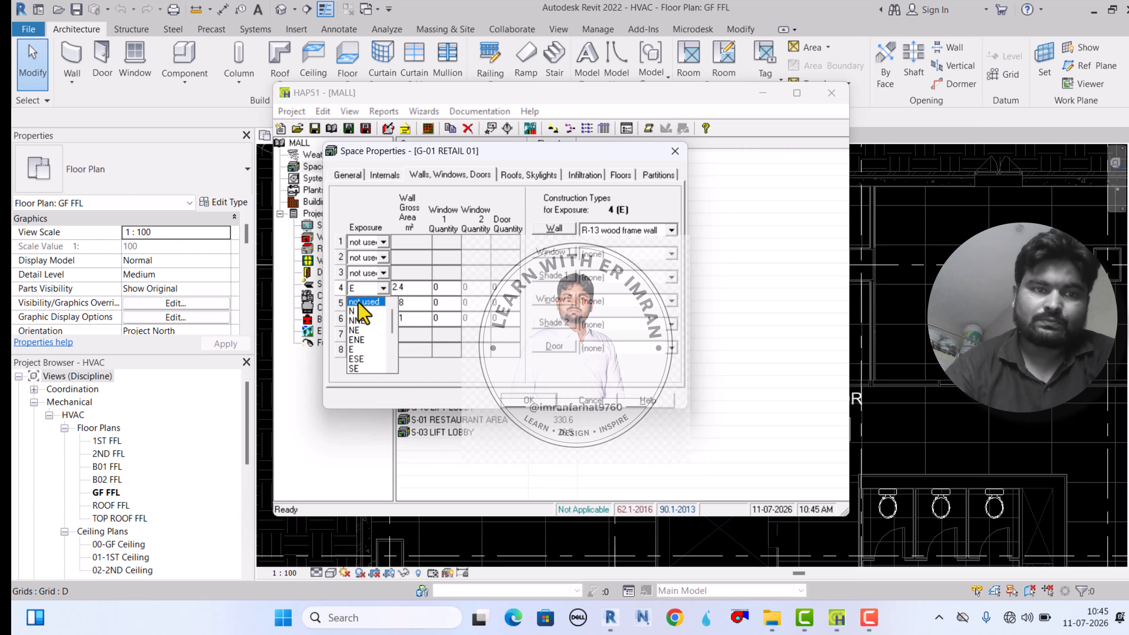
click(359, 302)
click(383, 303)
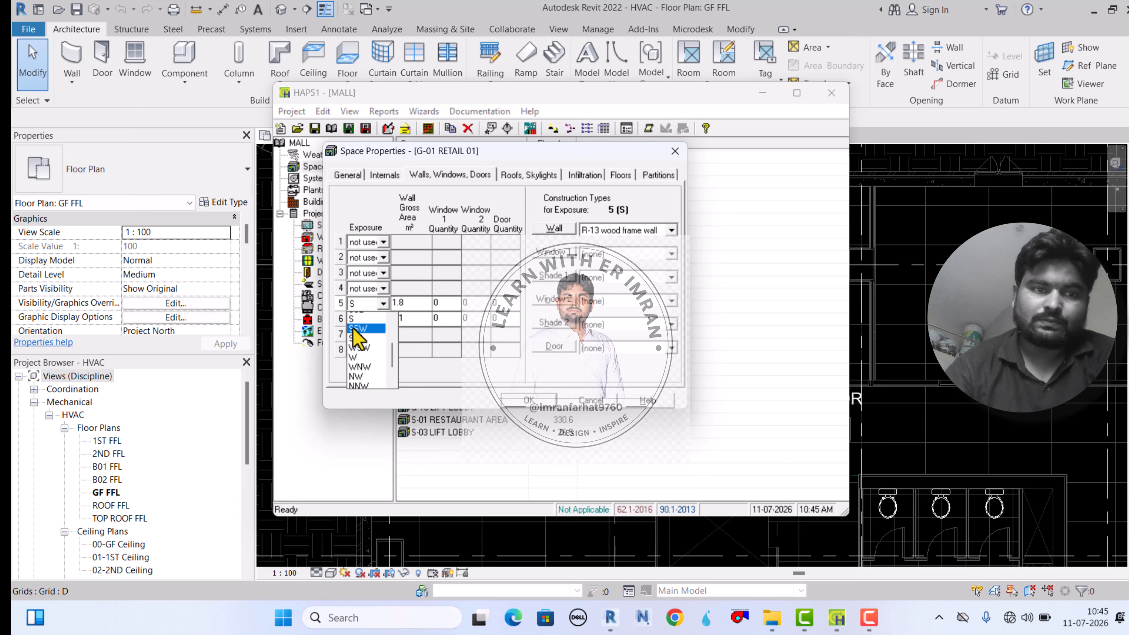
scroll(358, 339, up, 3)
scroll(359, 334, up, 2)
click(361, 316)
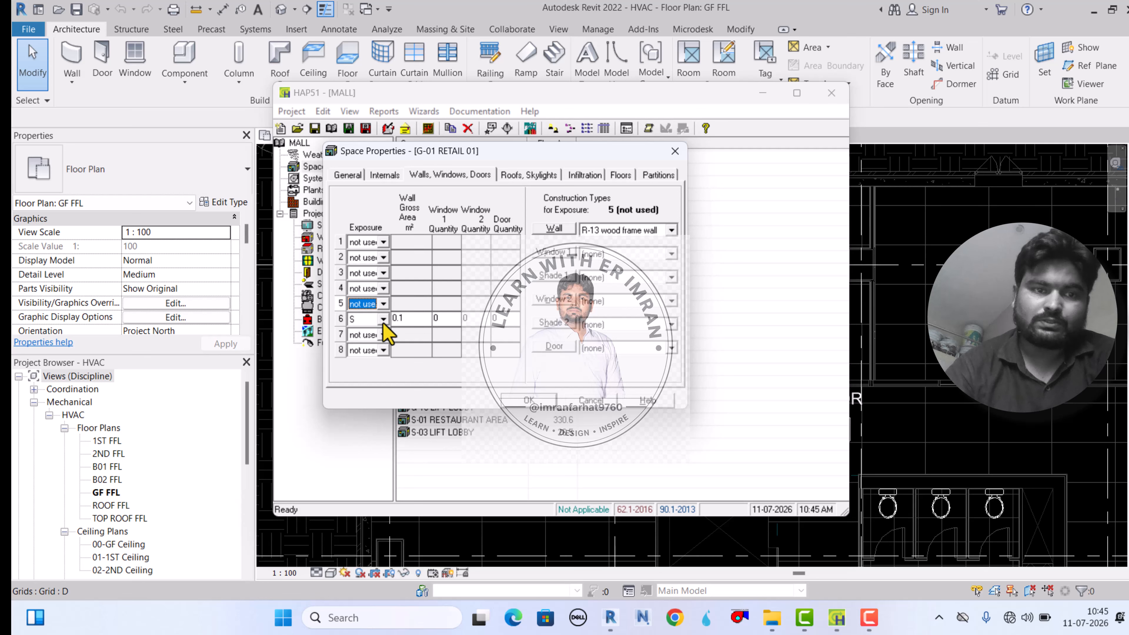
click(383, 319)
scroll(359, 342, up, 3)
click(359, 332)
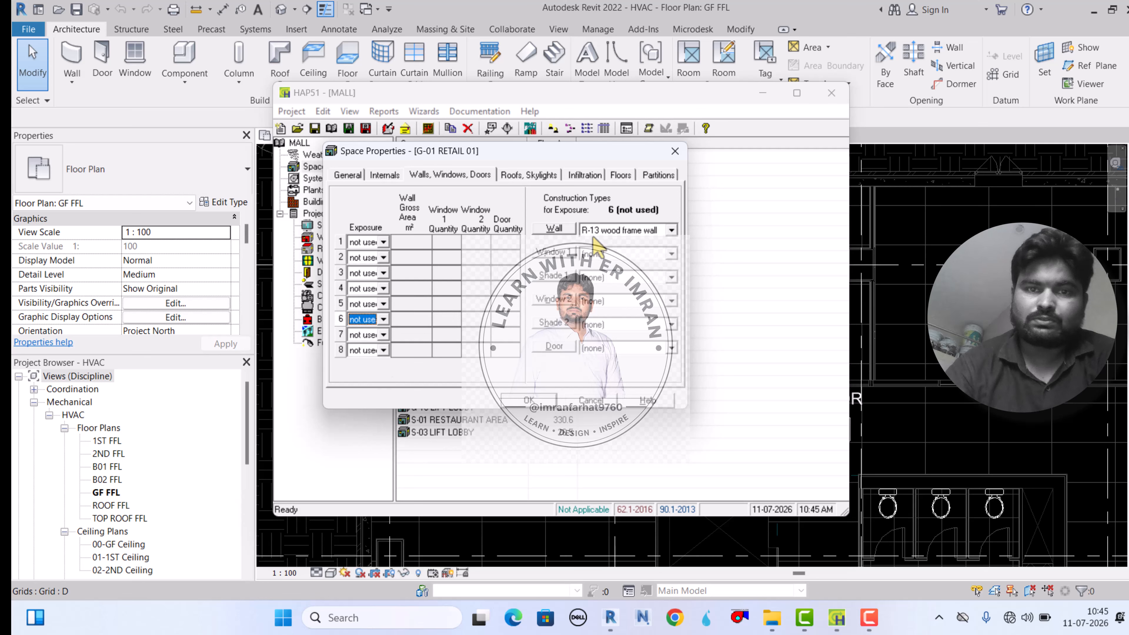
Set the wall construction type for exposure 6 to (none) and save the space properties
click(670, 231)
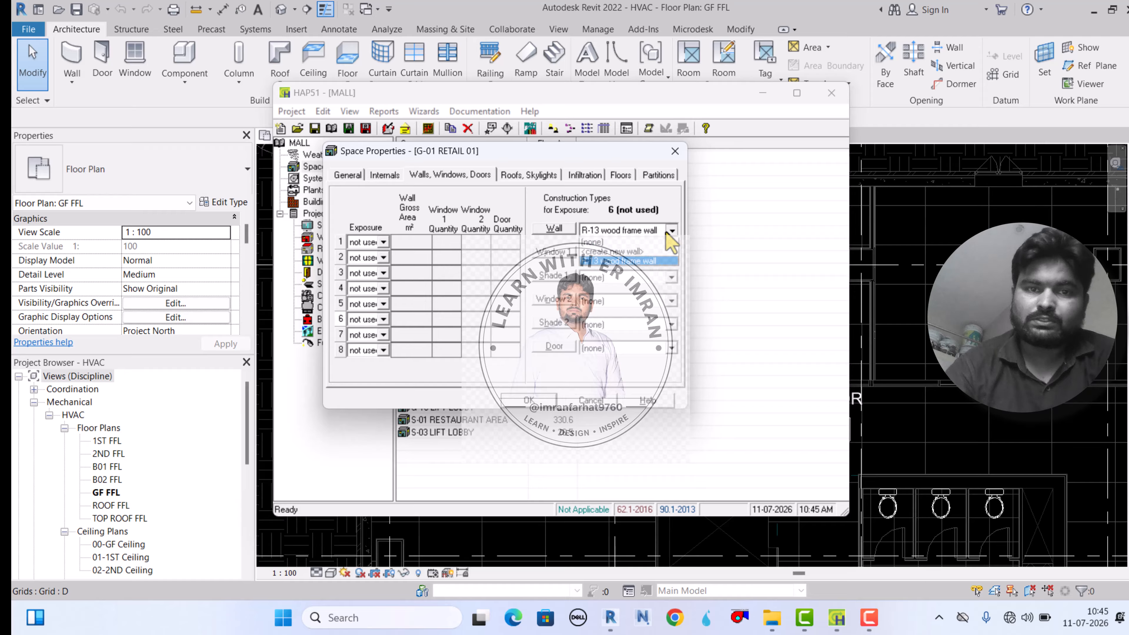
click(613, 242)
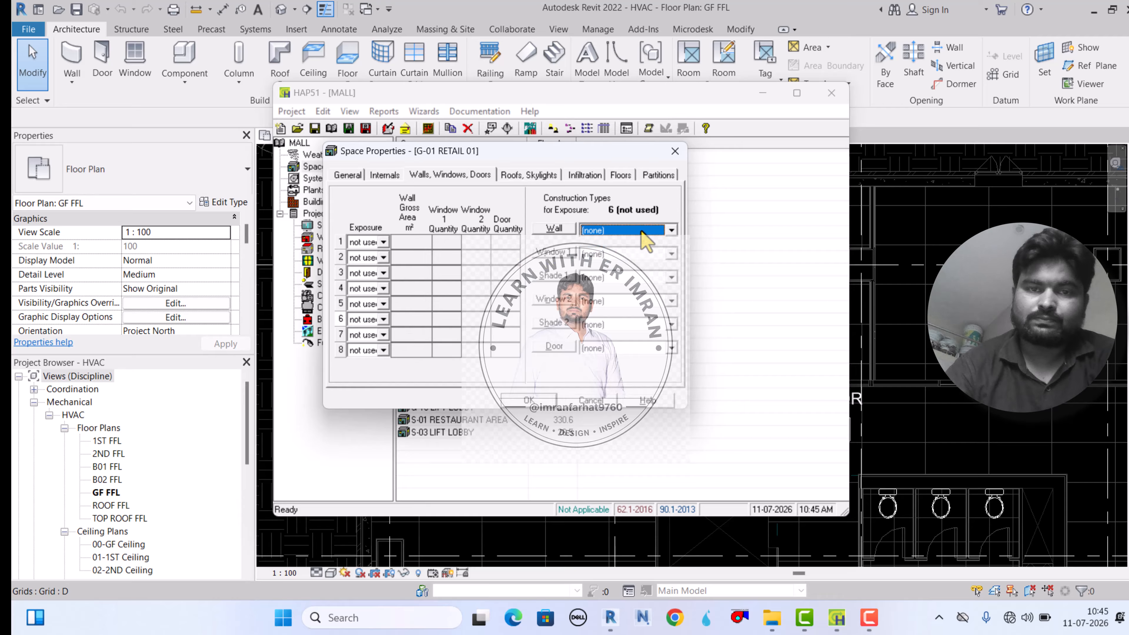
click(671, 232)
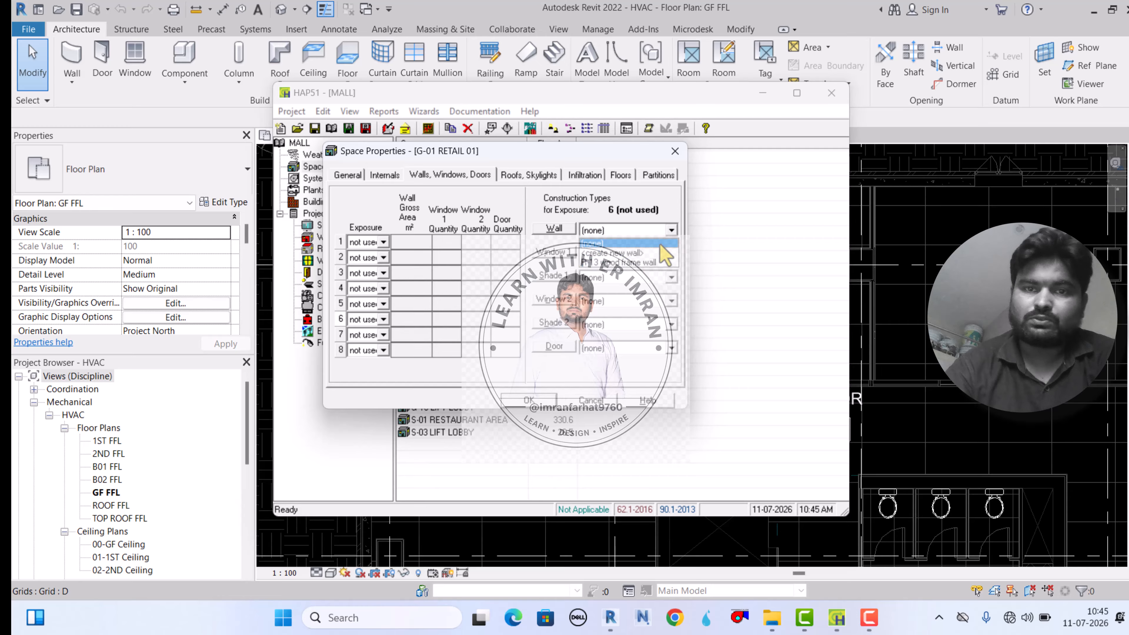
click(672, 230)
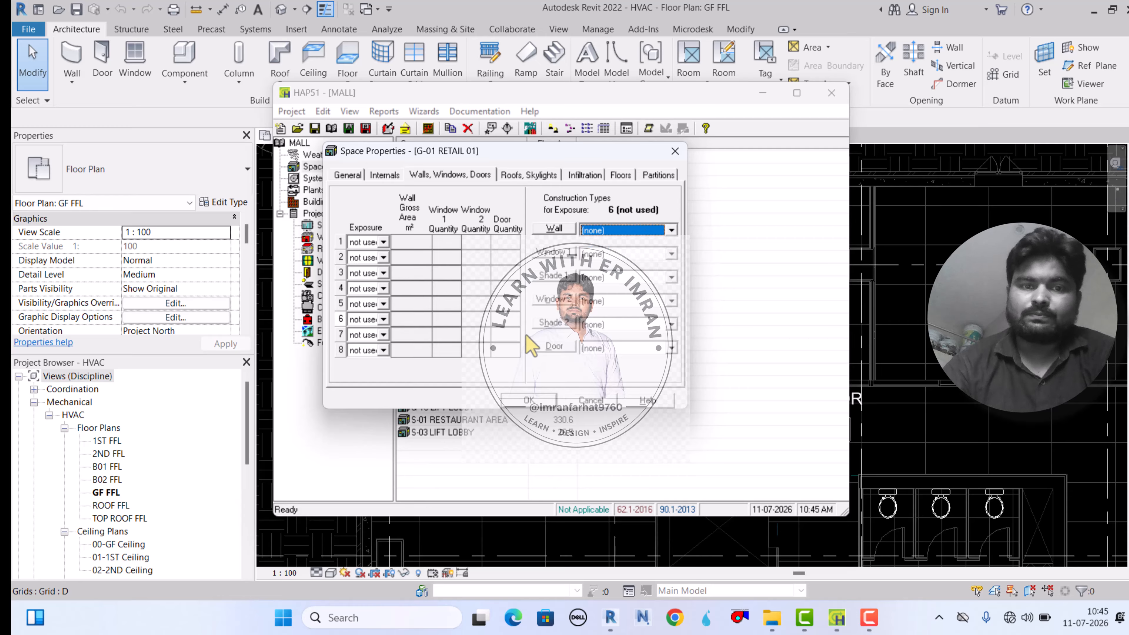
click(527, 401)
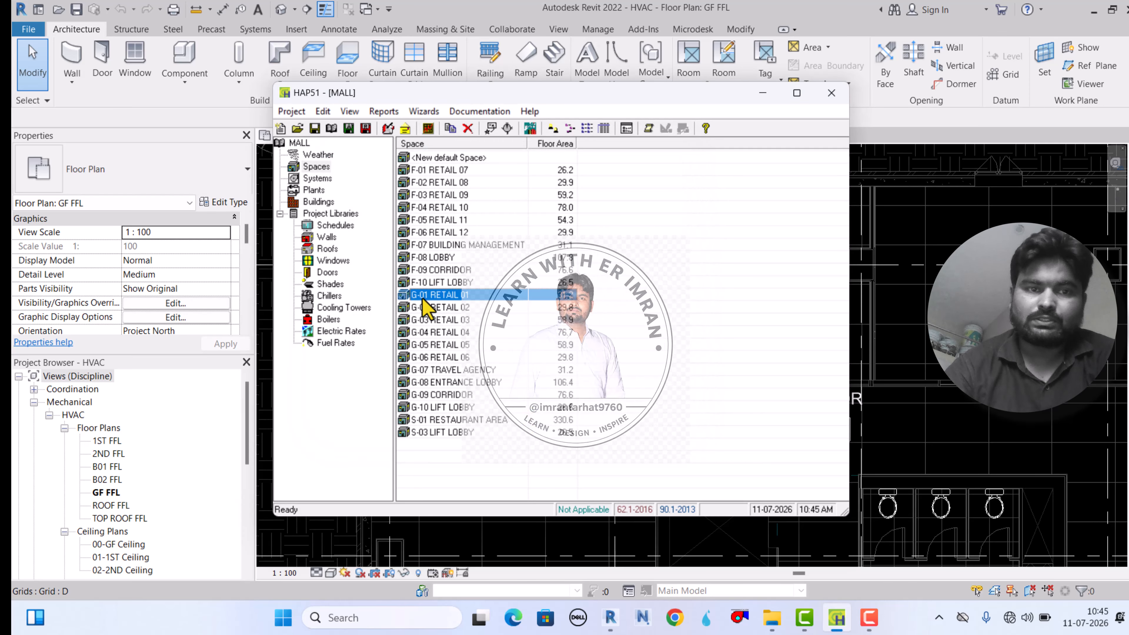
Reopen G-01 RETAIL 01 and check its internal loads and wall, window and door inputs
double_click(464, 296)
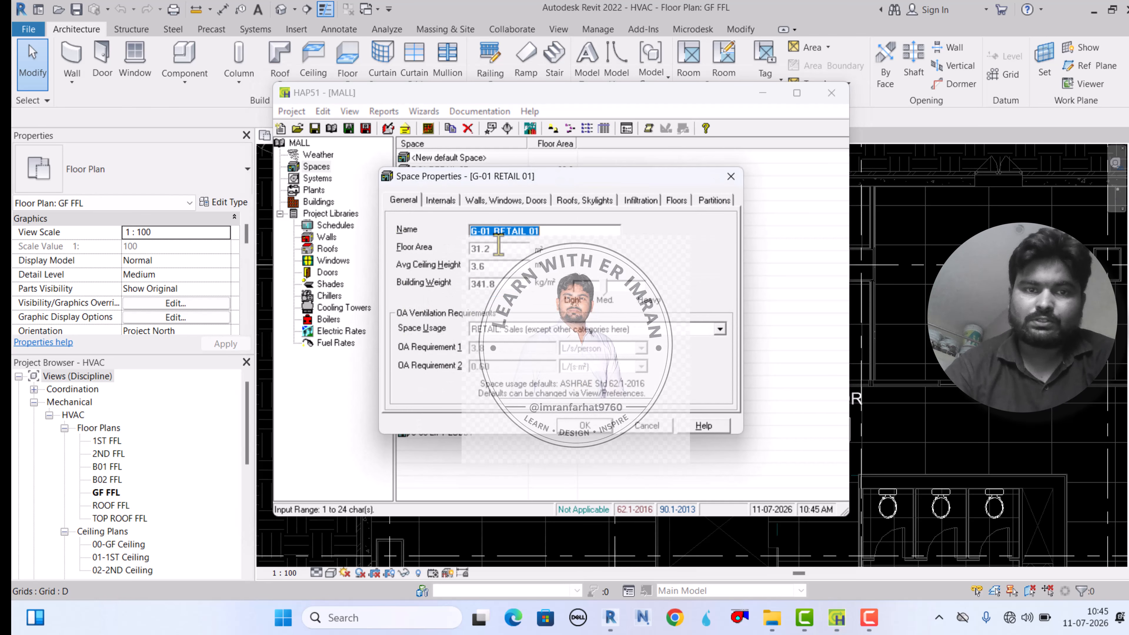
click(436, 202)
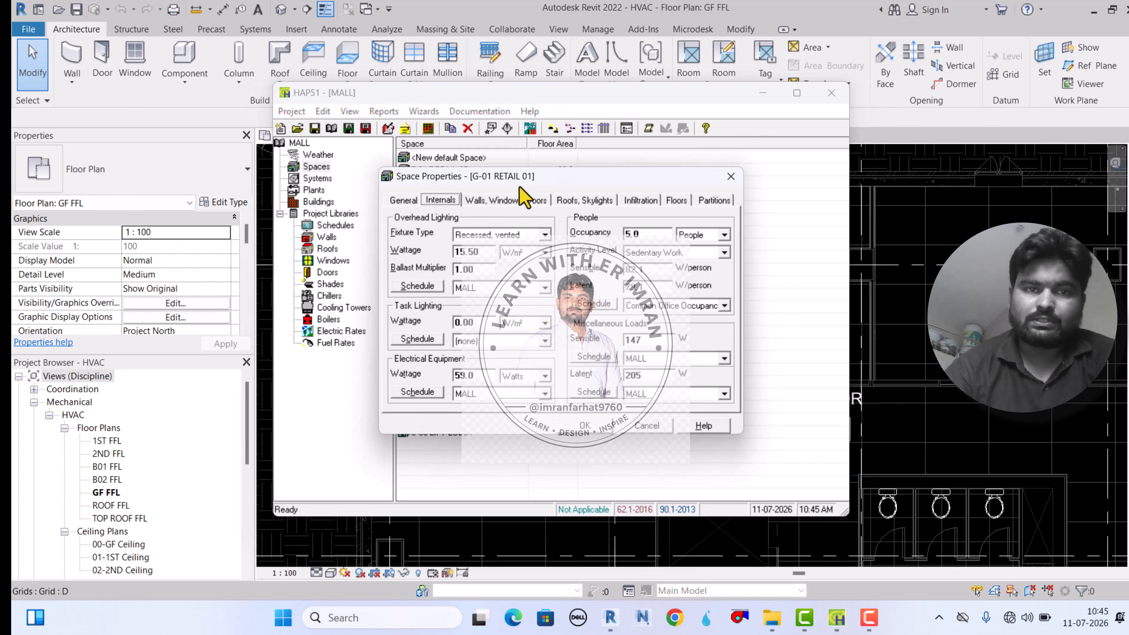
click(511, 201)
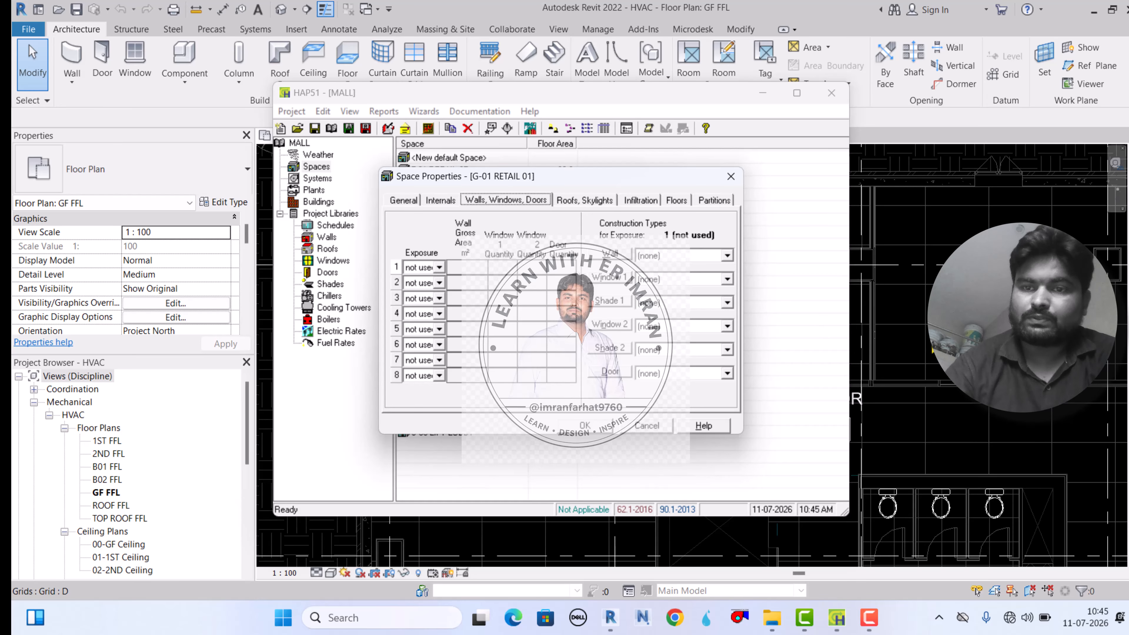
Switch to Revit and examine the walls around RETAIL 01 and its neighbouring spaces on the GF FFL floor plan
click(913, 349)
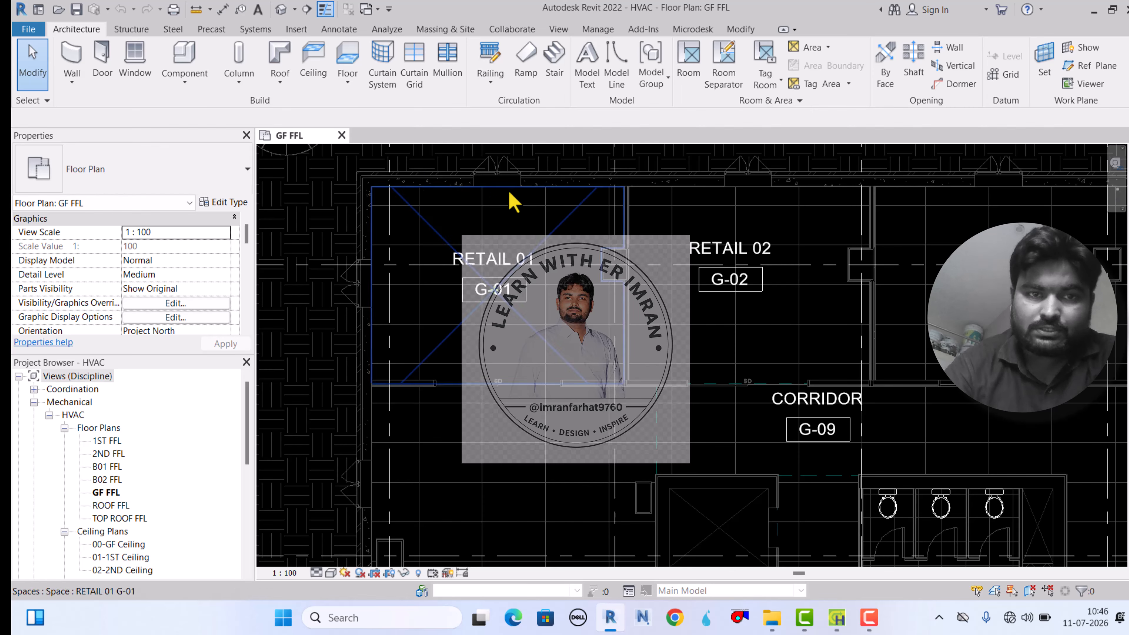
scroll(502, 384, down, 3)
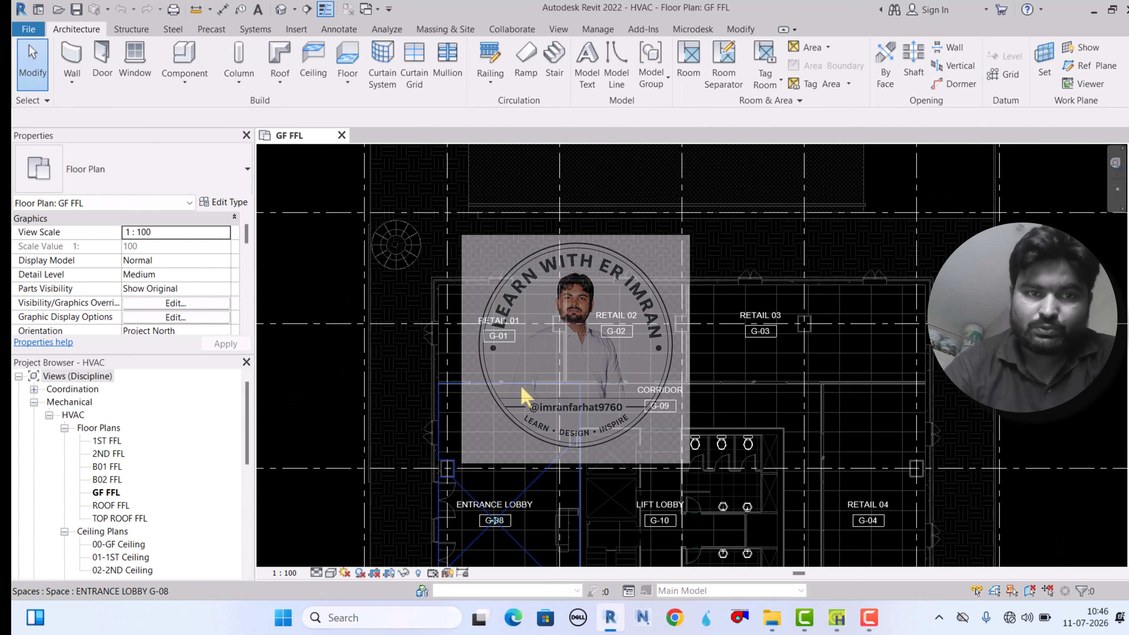
scroll(462, 260, up, 3)
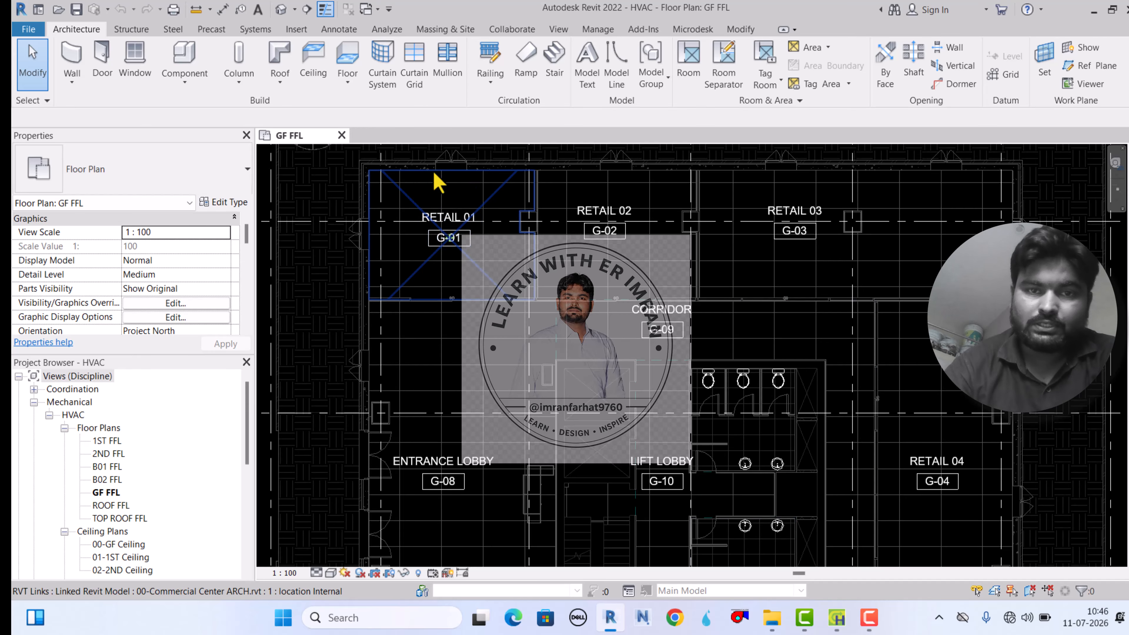
scroll(469, 241, down, 1)
scroll(430, 229, up, 2)
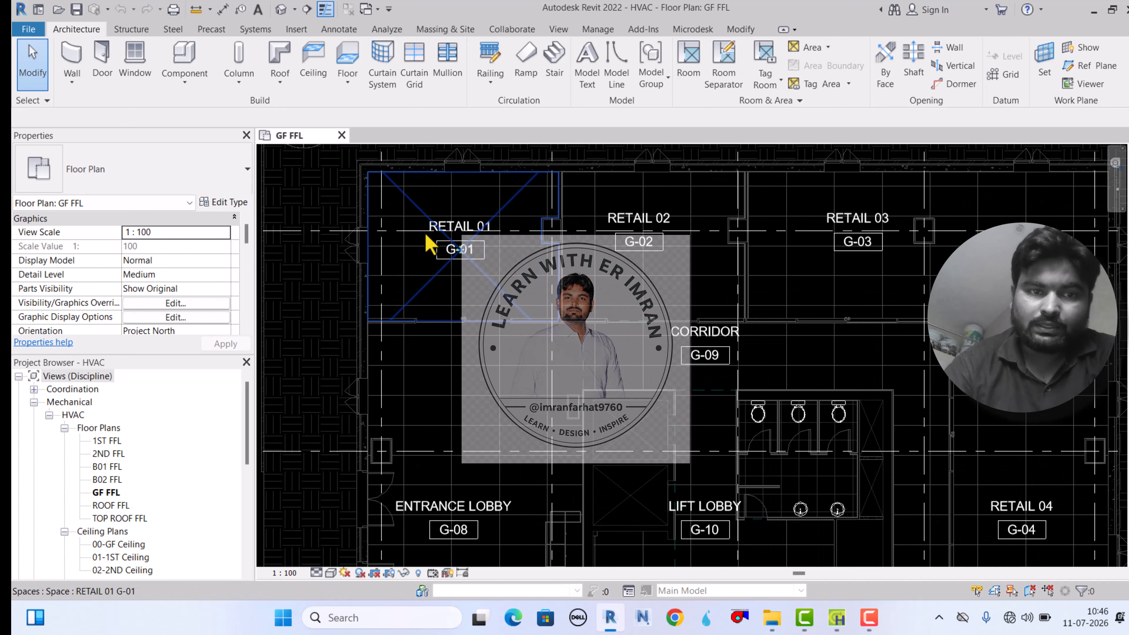
scroll(416, 165, up, 2)
scroll(416, 163, up, 2)
scroll(441, 232, down, 2)
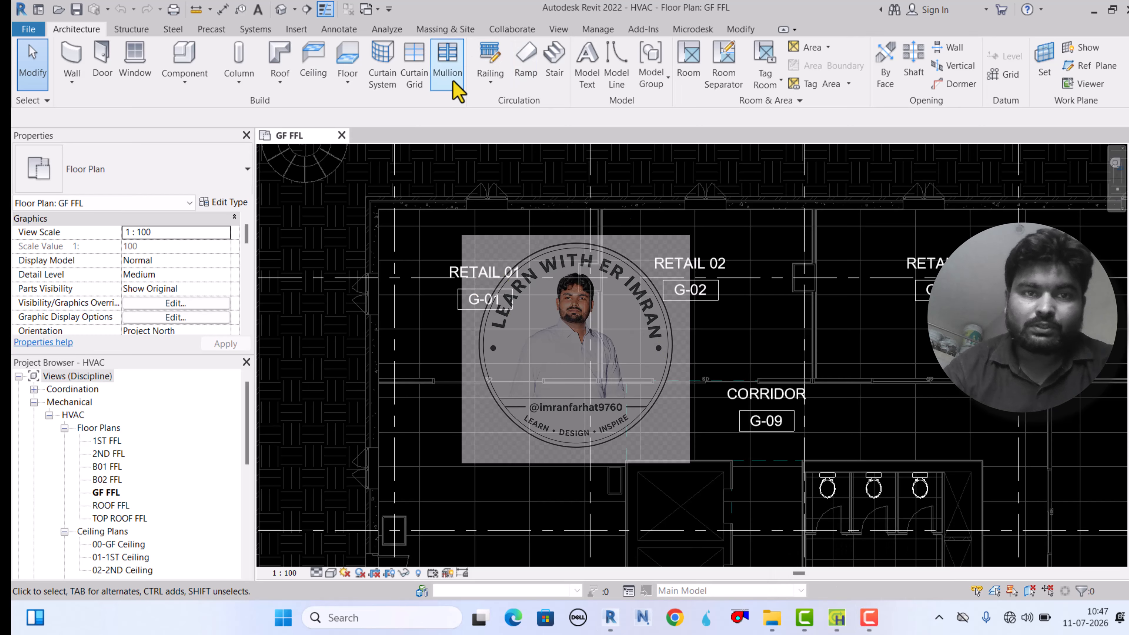
click(343, 30)
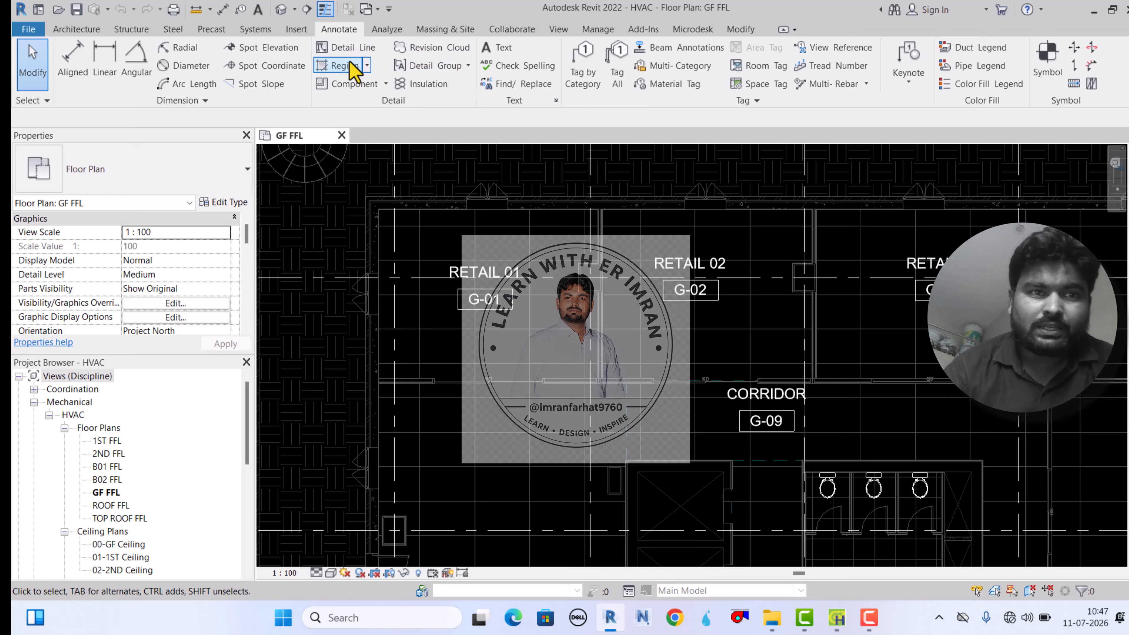
click(352, 85)
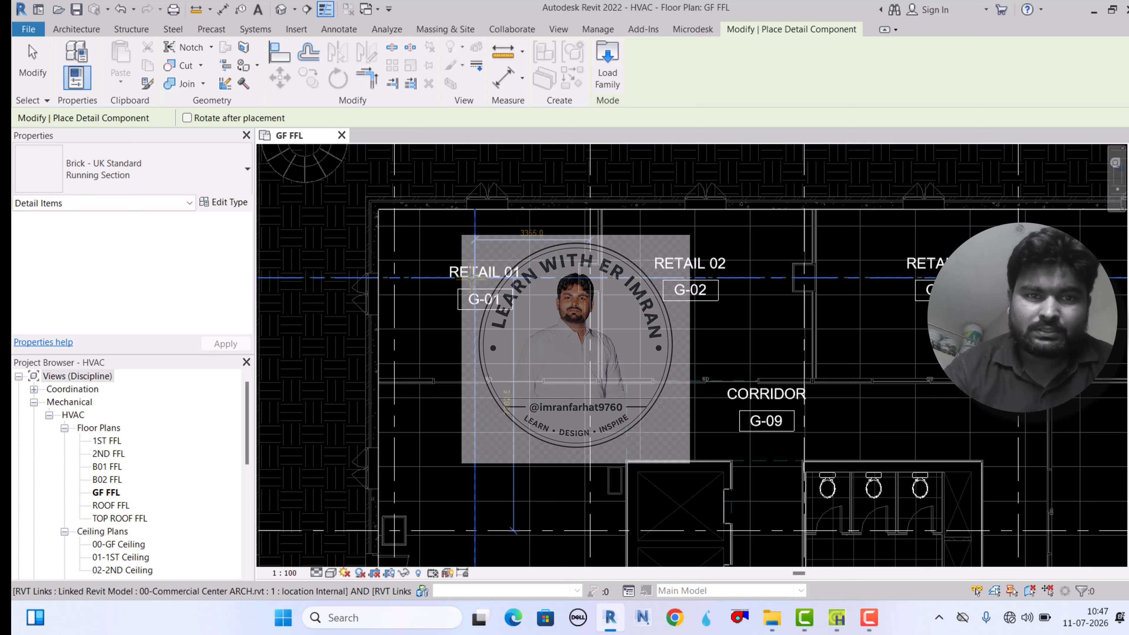
scroll(418, 343, up, 3)
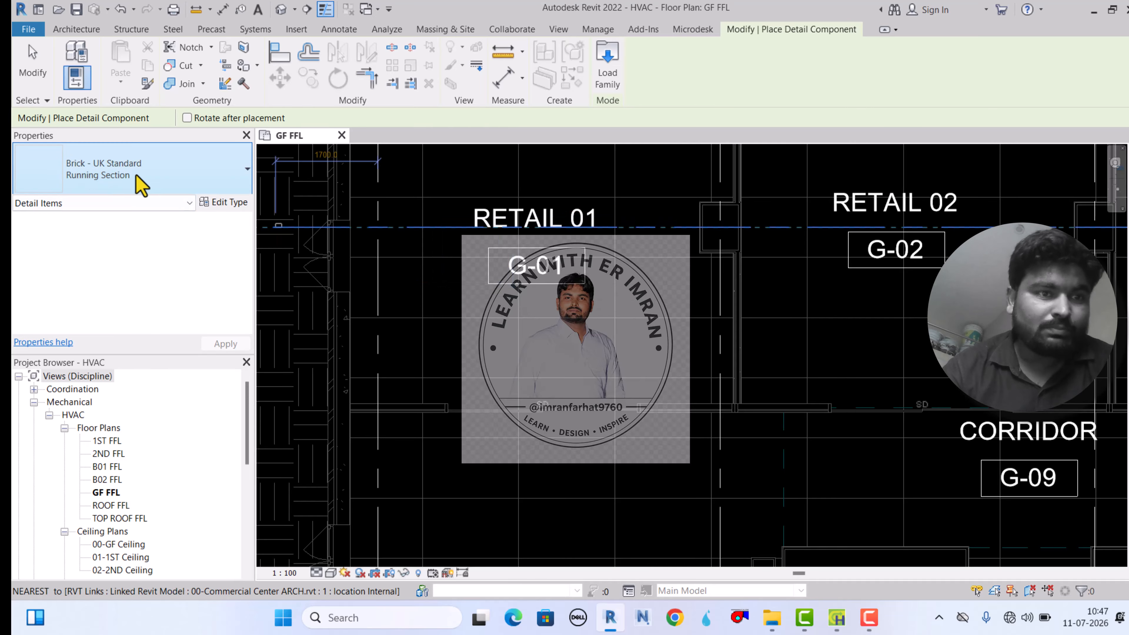
click(156, 178)
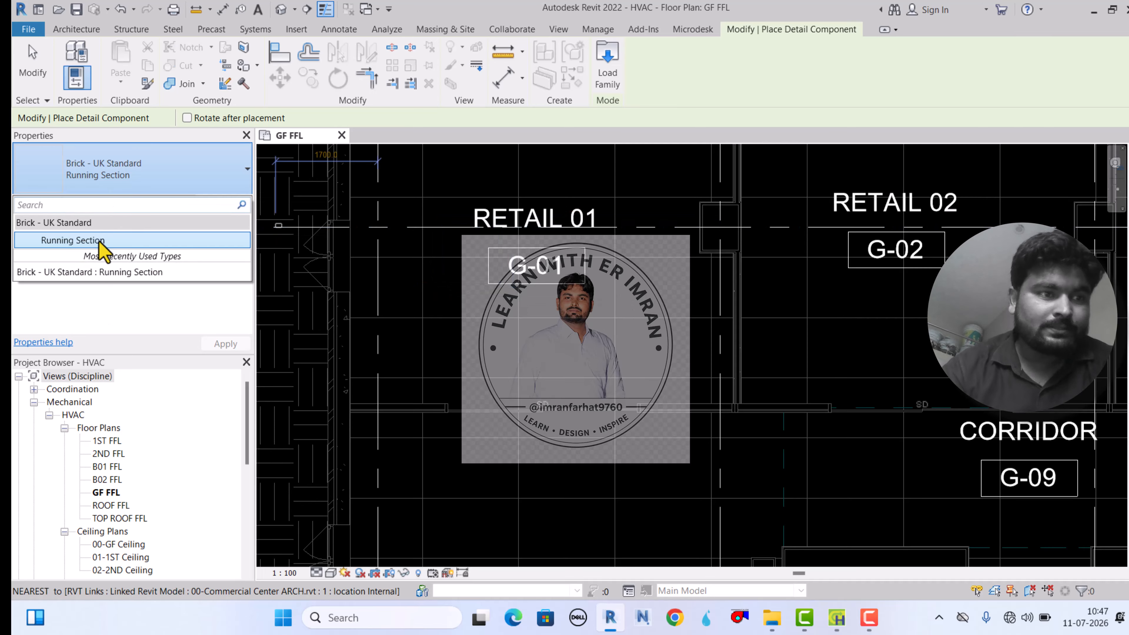
click(32, 85)
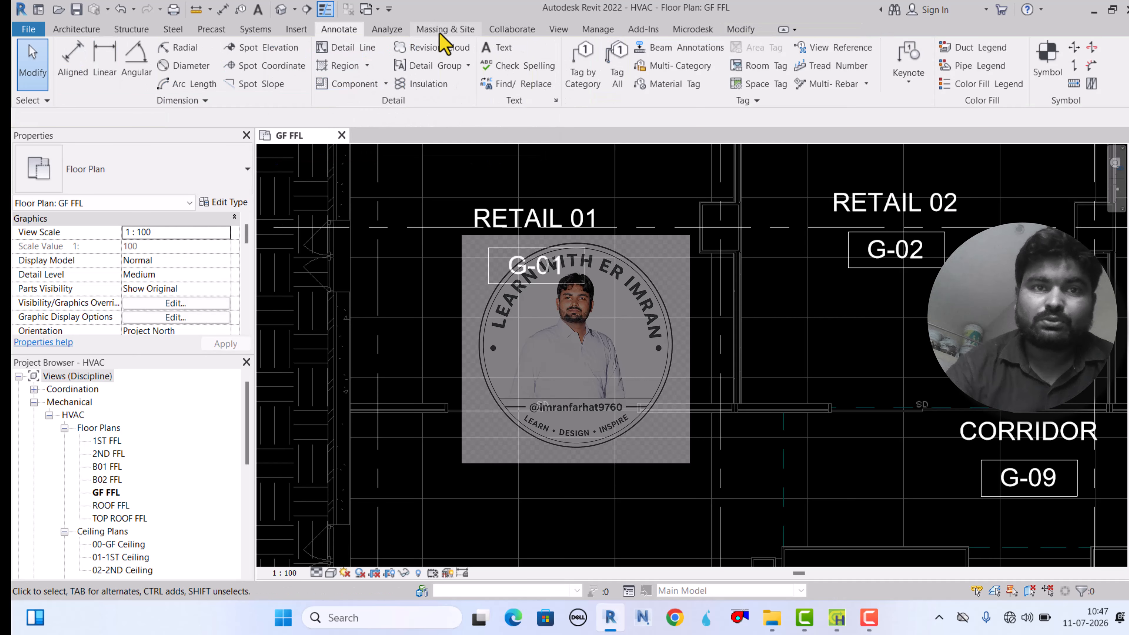
click(386, 84)
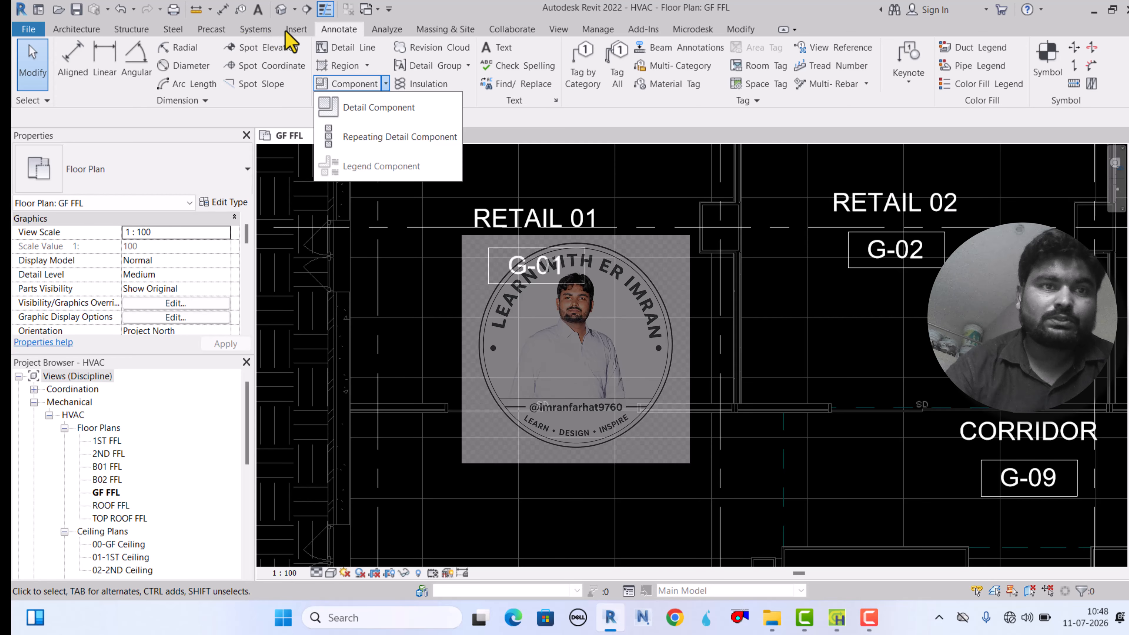
Load the Directions family from the Annotations folder of the Metric Revit Content Library, under Revit Template on drive D
click(297, 31)
click(296, 30)
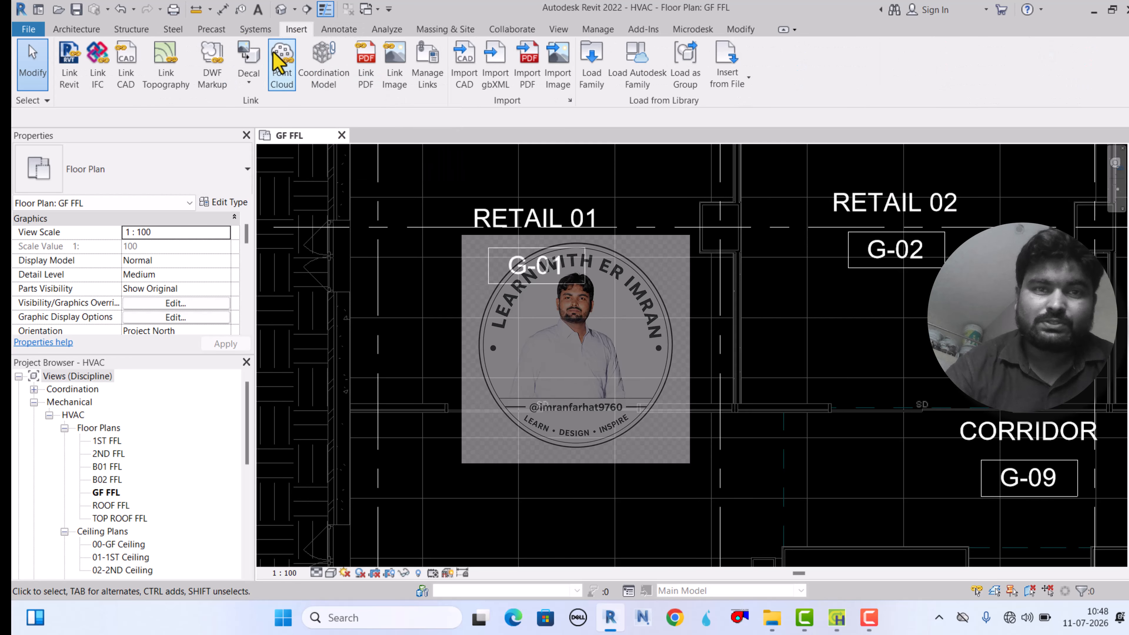
click(627, 89)
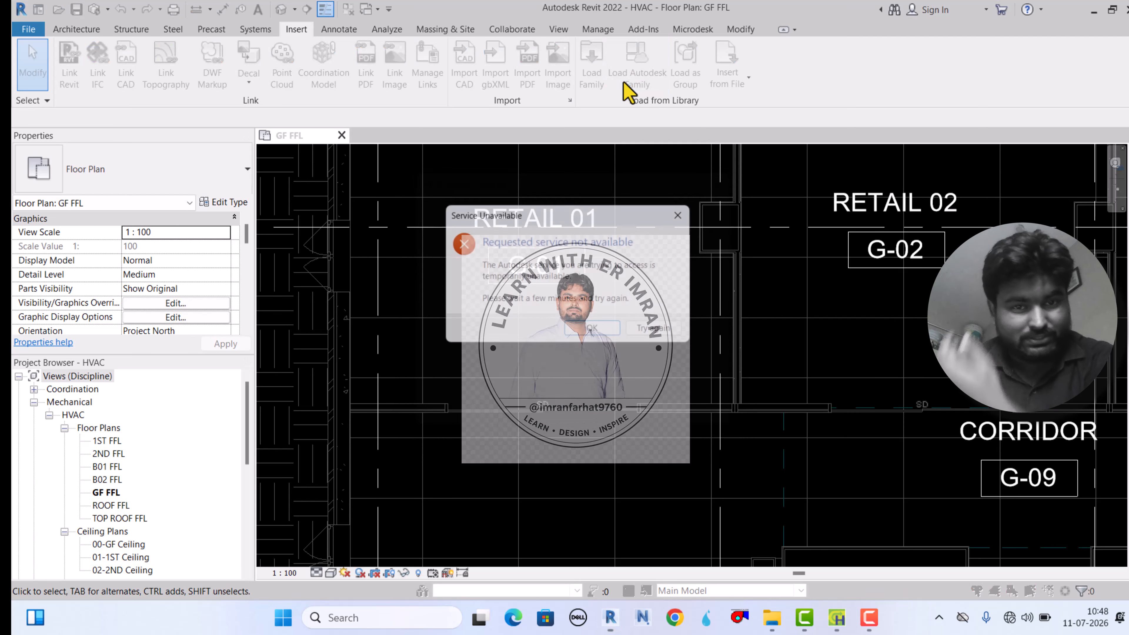
click(686, 213)
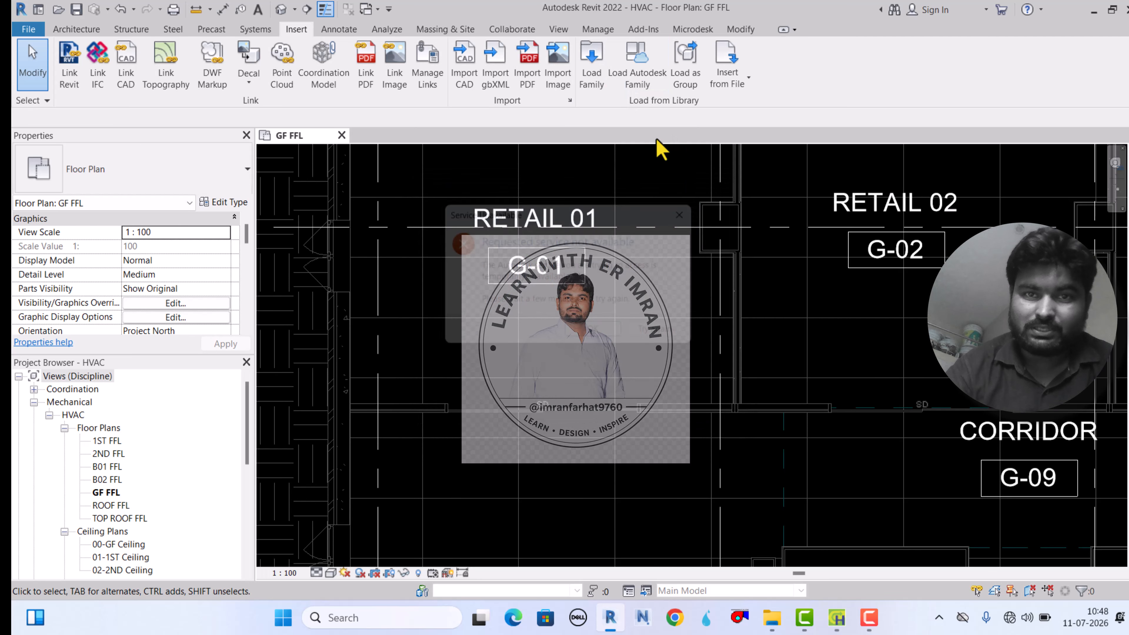
click(595, 87)
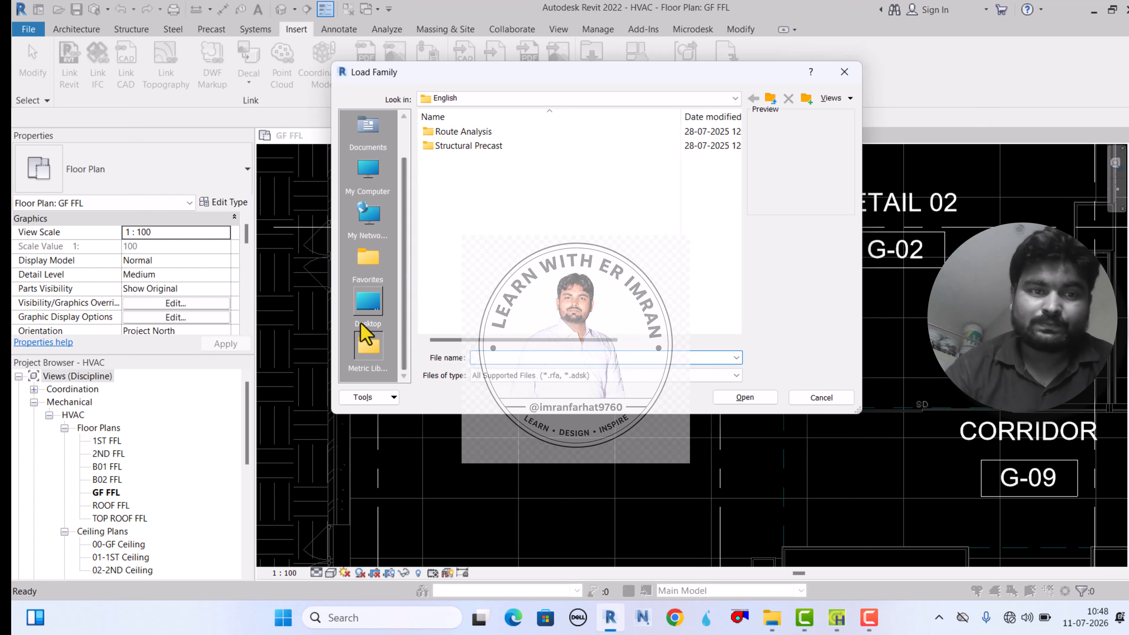
click(391, 180)
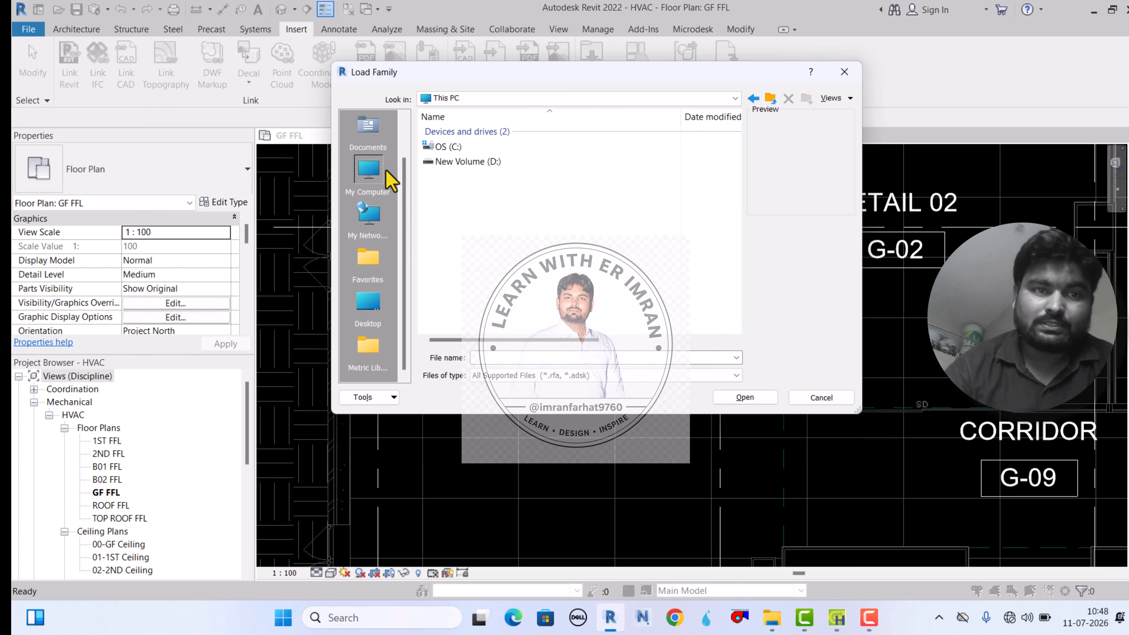
double_click(480, 164)
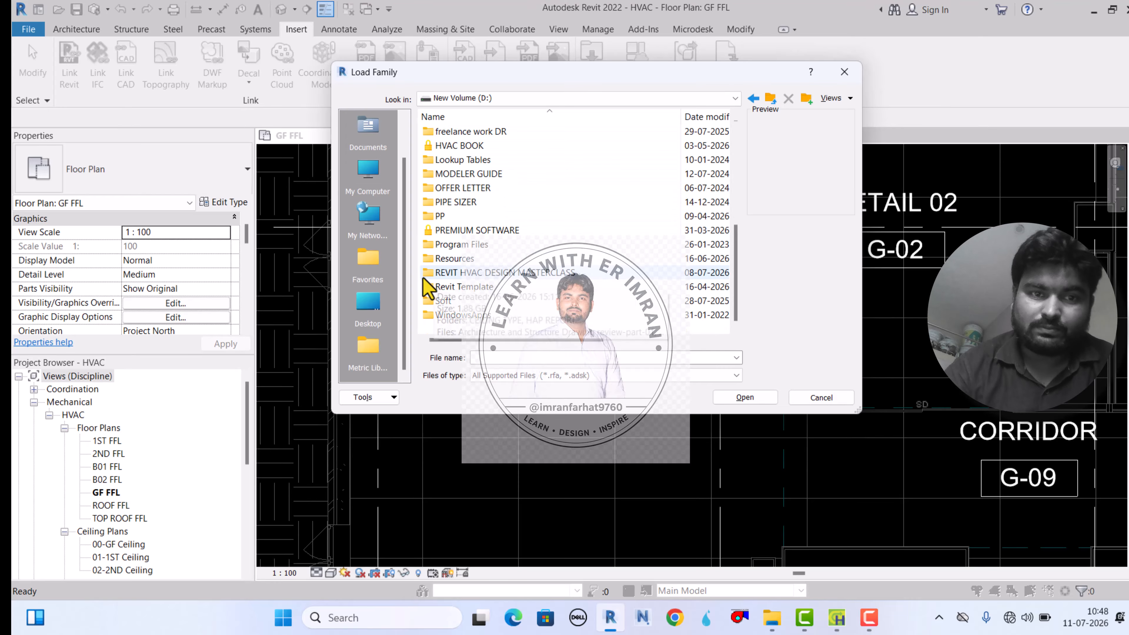
double_click(444, 287)
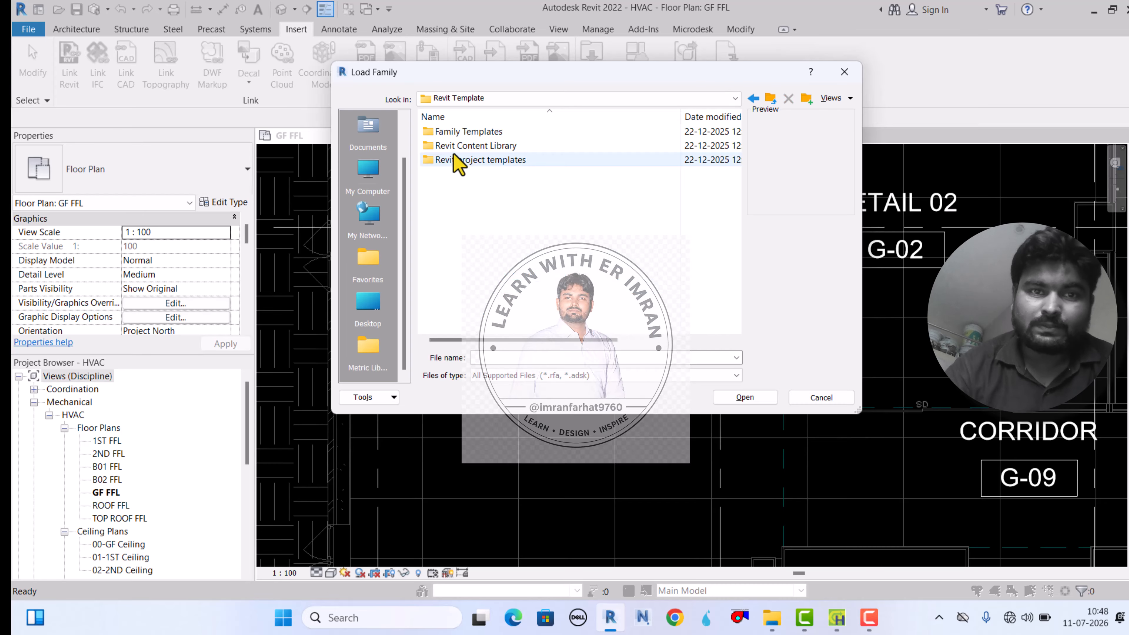
double_click(458, 147)
double_click(462, 148)
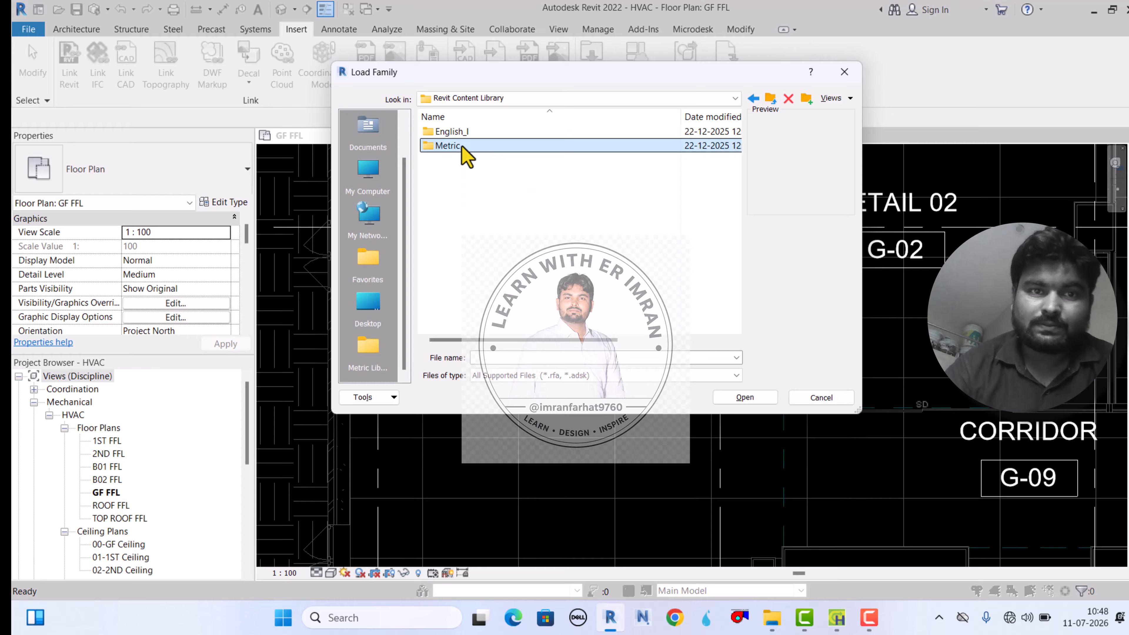
double_click(458, 133)
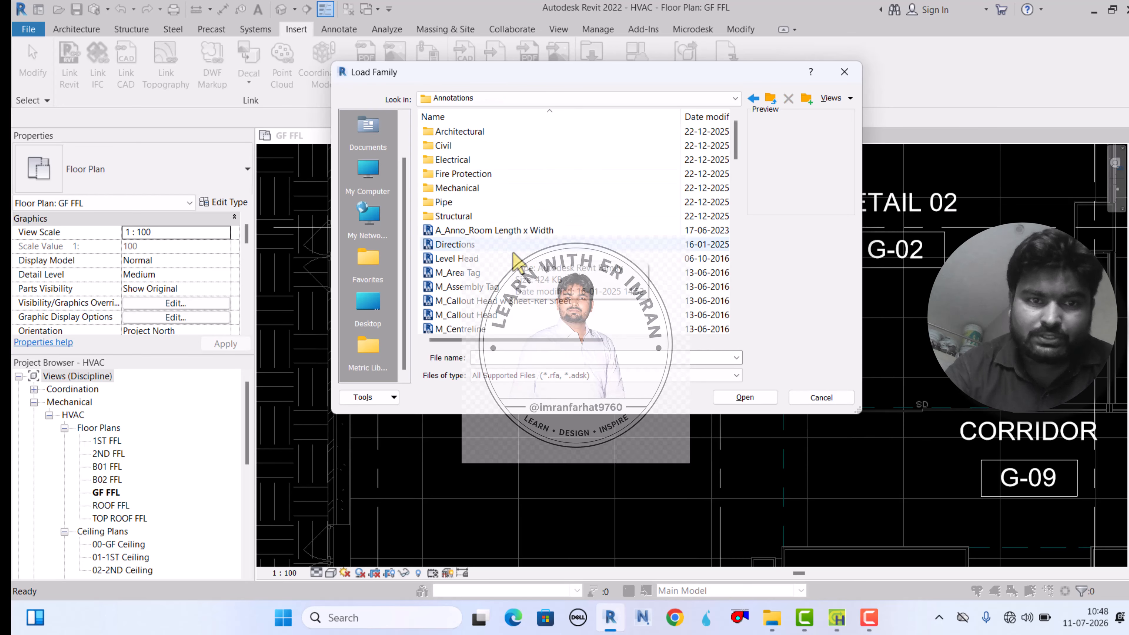
click(459, 245)
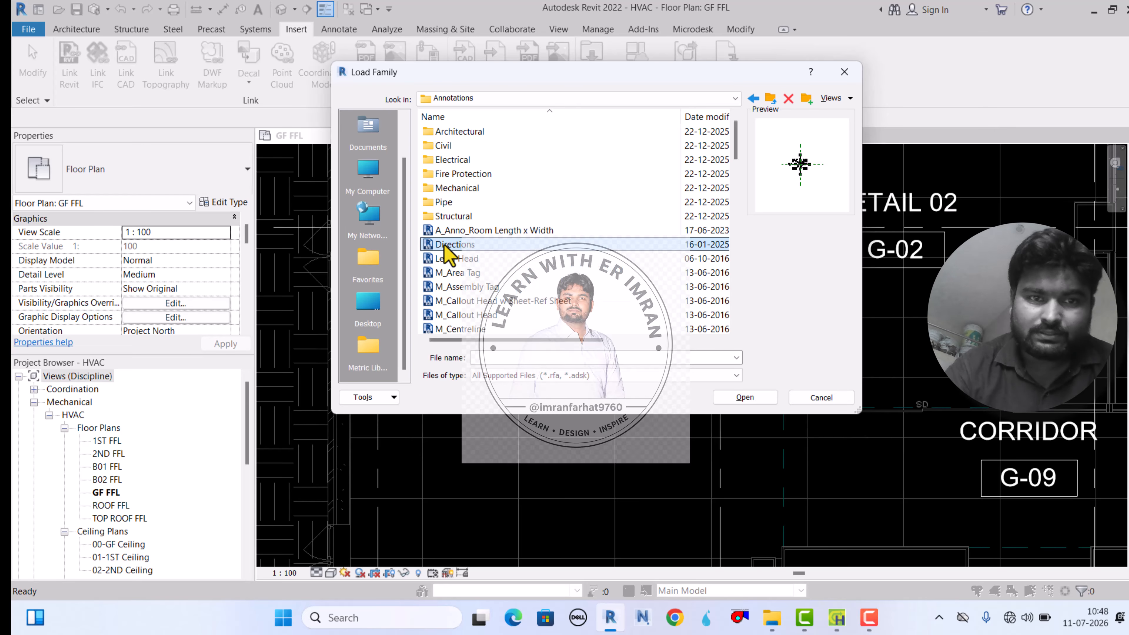
click(717, 398)
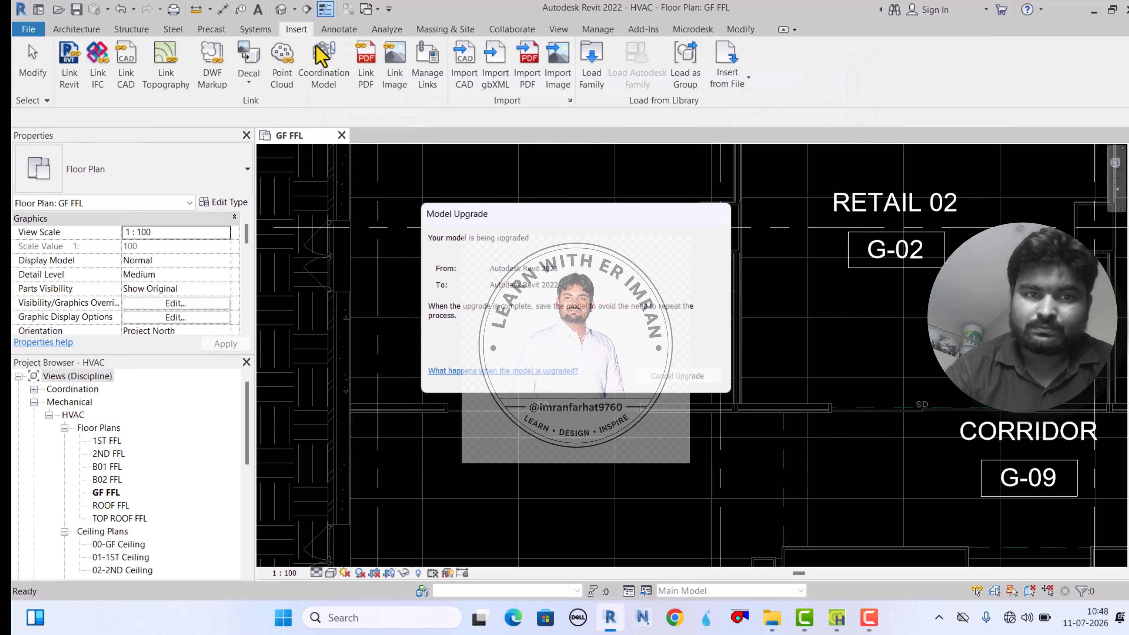
Place the Directions compass as a detail component inside RETAIL 01, just below its G-01 tag, and end the placement
click(339, 28)
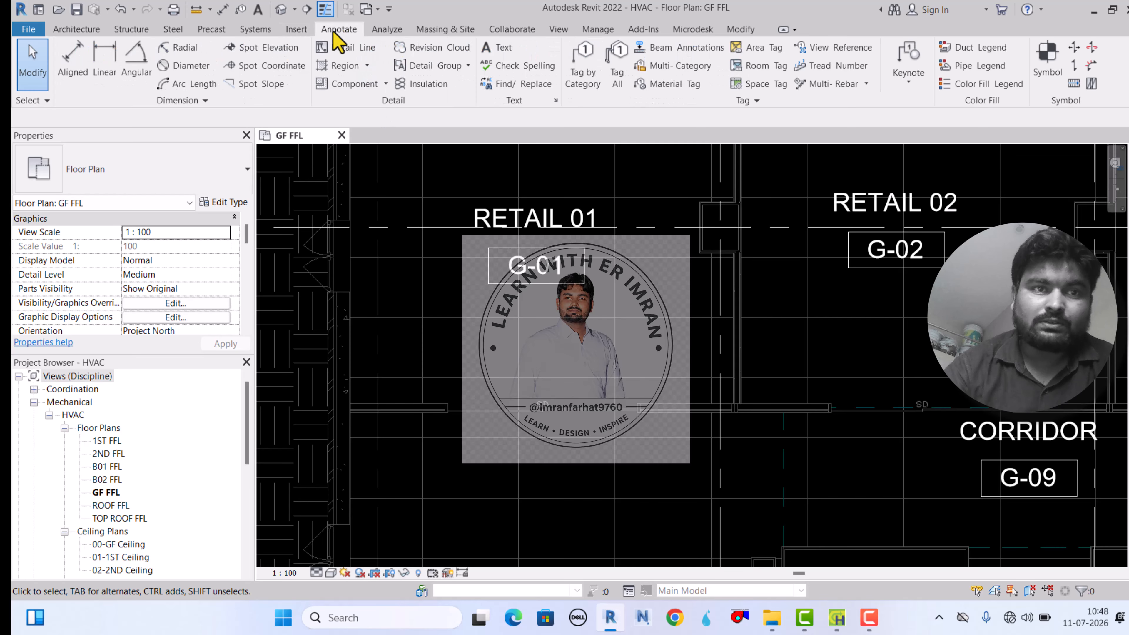
click(347, 84)
scroll(440, 333, up, 1)
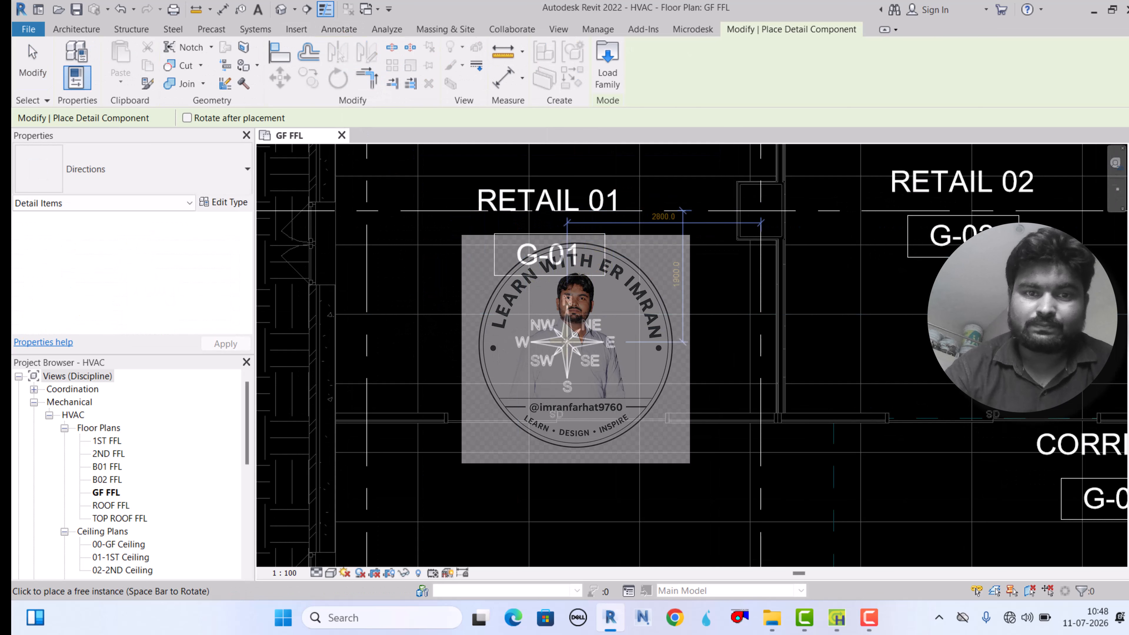
click(452, 307)
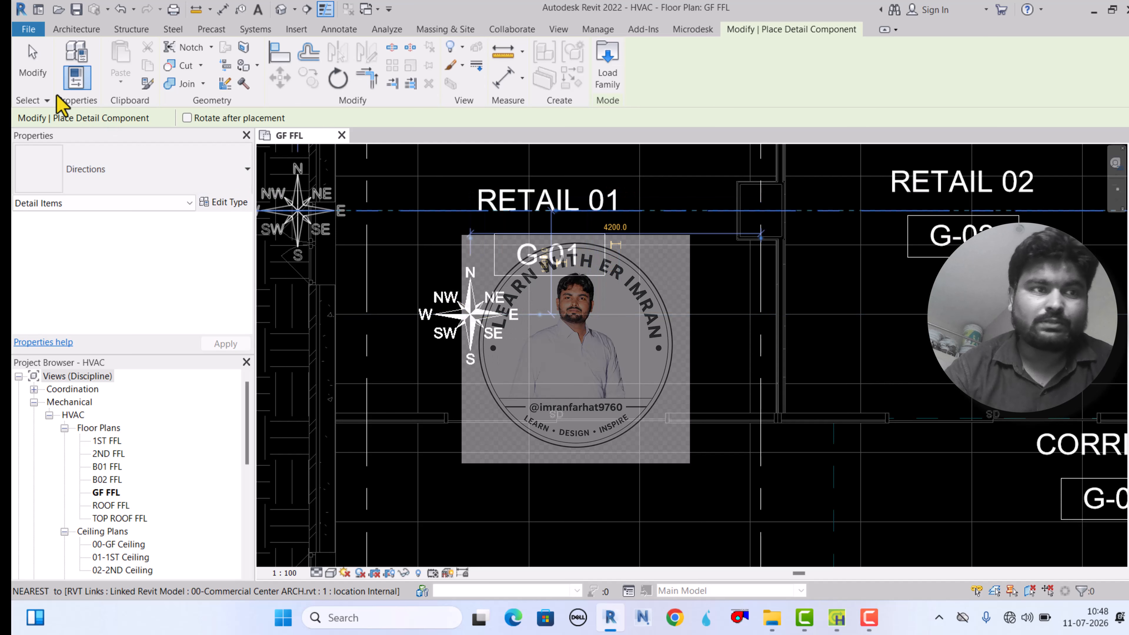
click(32, 62)
scroll(465, 311, down, 2)
scroll(462, 316, down, 2)
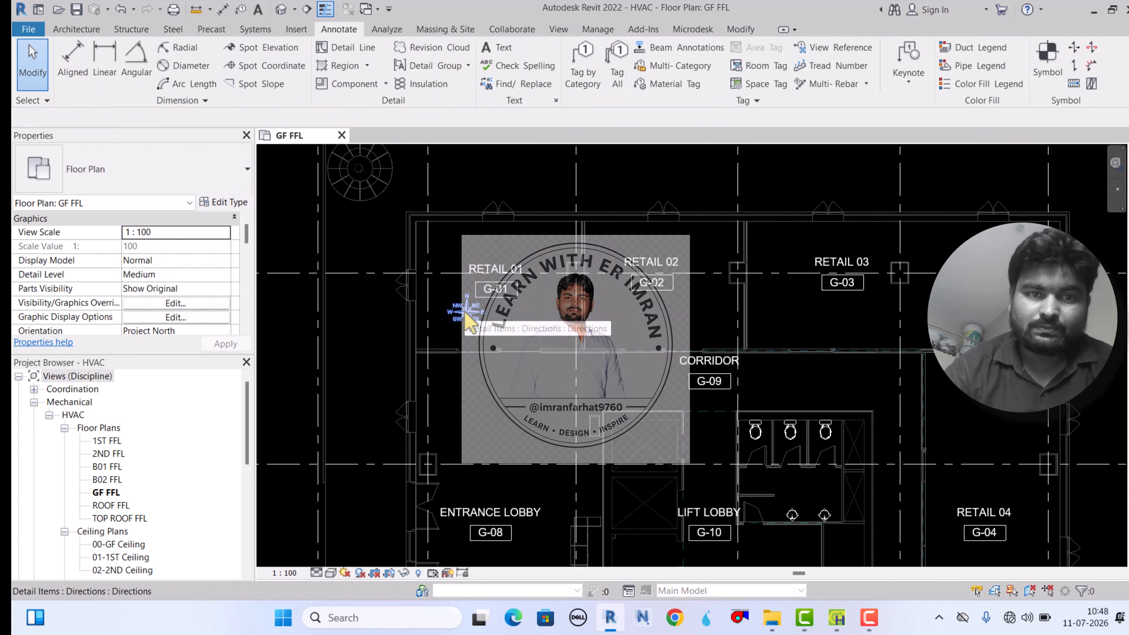
Examine which compass directions the RETAIL 01 walls face on the plan and compare with the space's exposure inputs in HAP
scroll(497, 282, up, 3)
scroll(489, 313, down, 2)
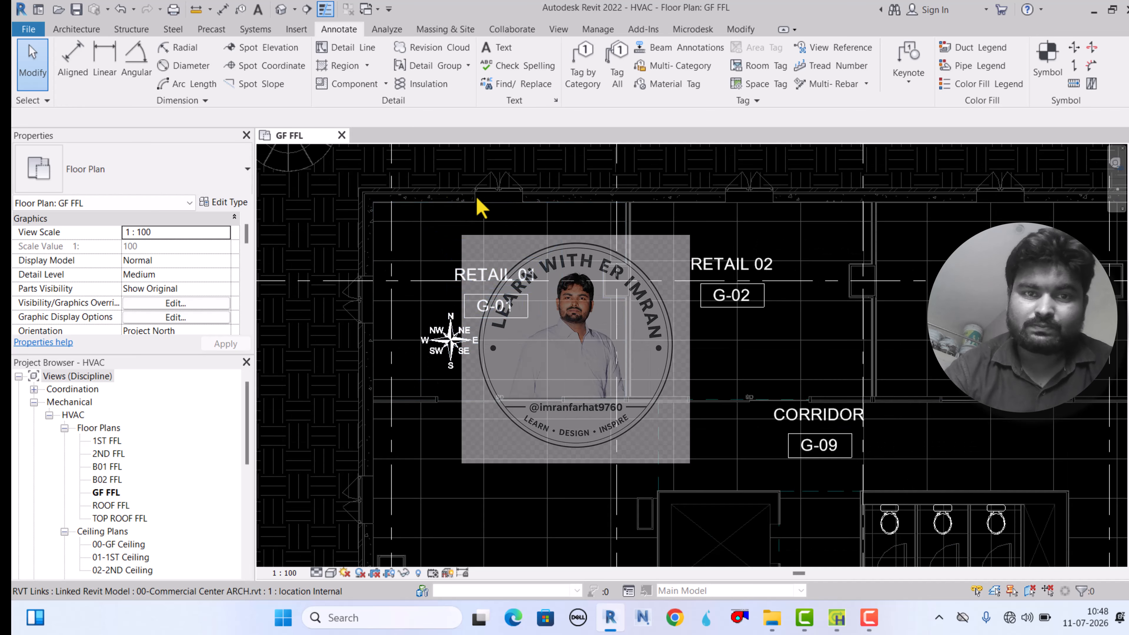
click(879, 623)
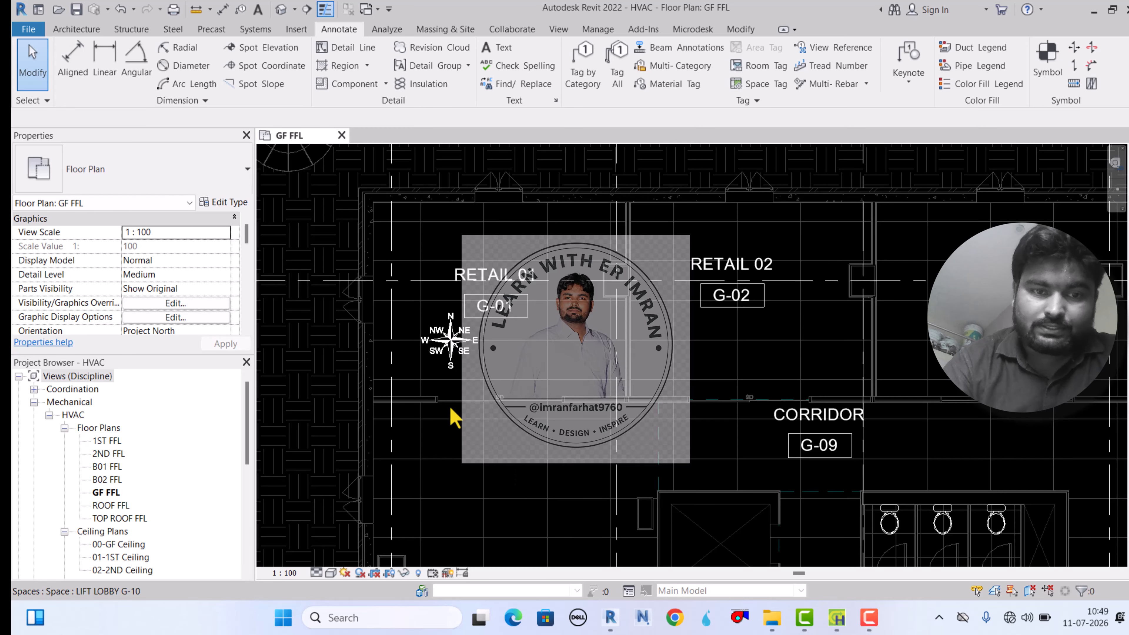
scroll(505, 314, down, 2)
scroll(545, 450, up, 1)
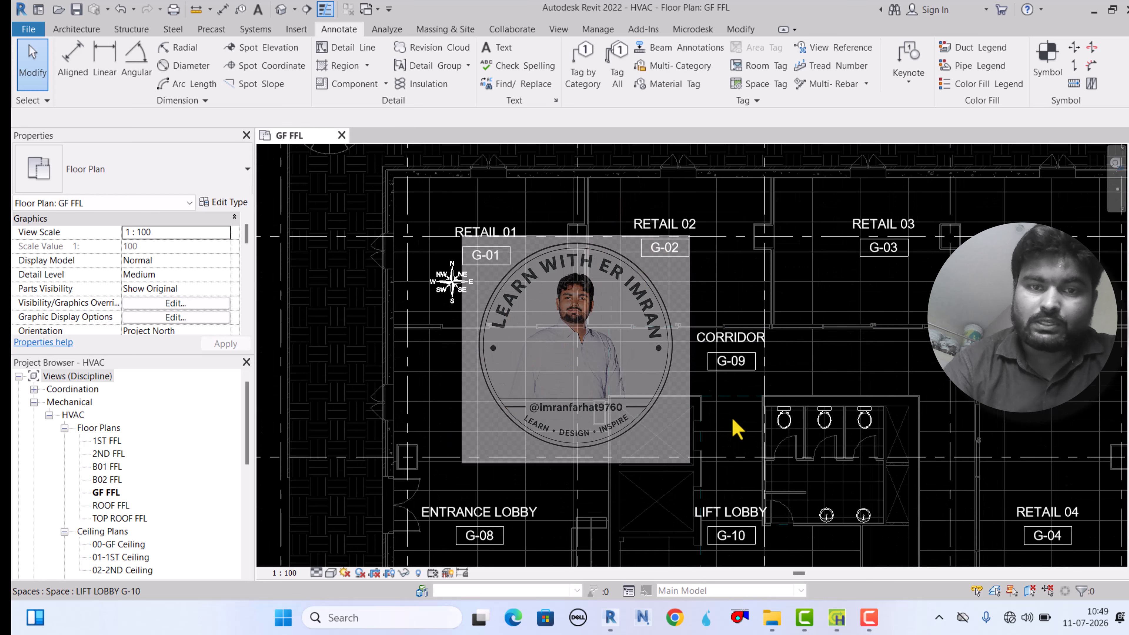
mouse_move(836, 617)
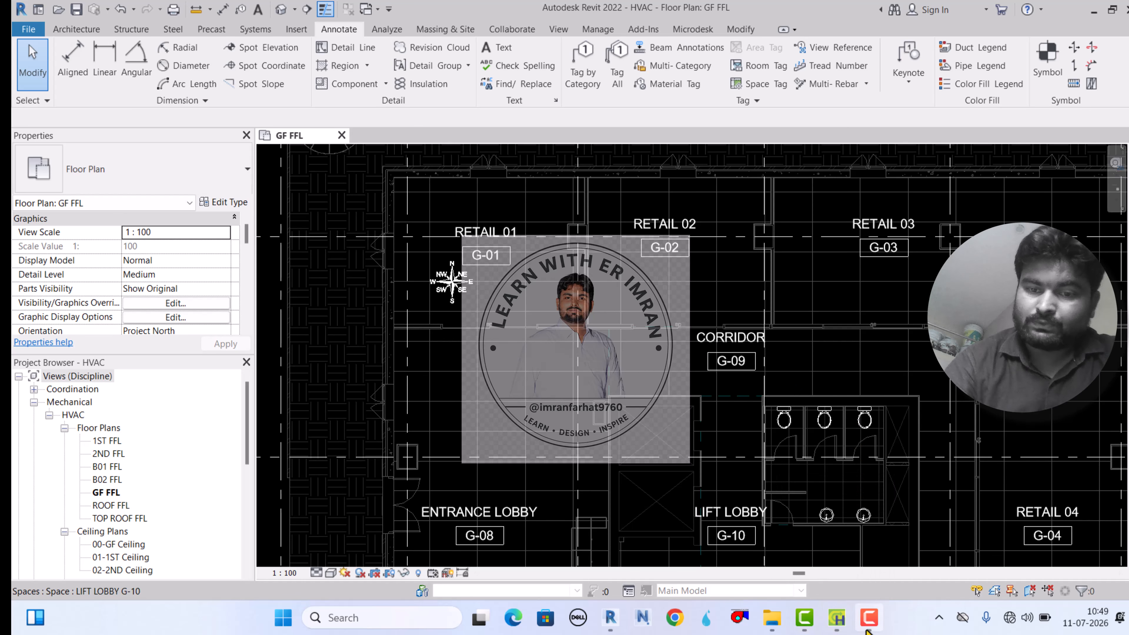
click(842, 620)
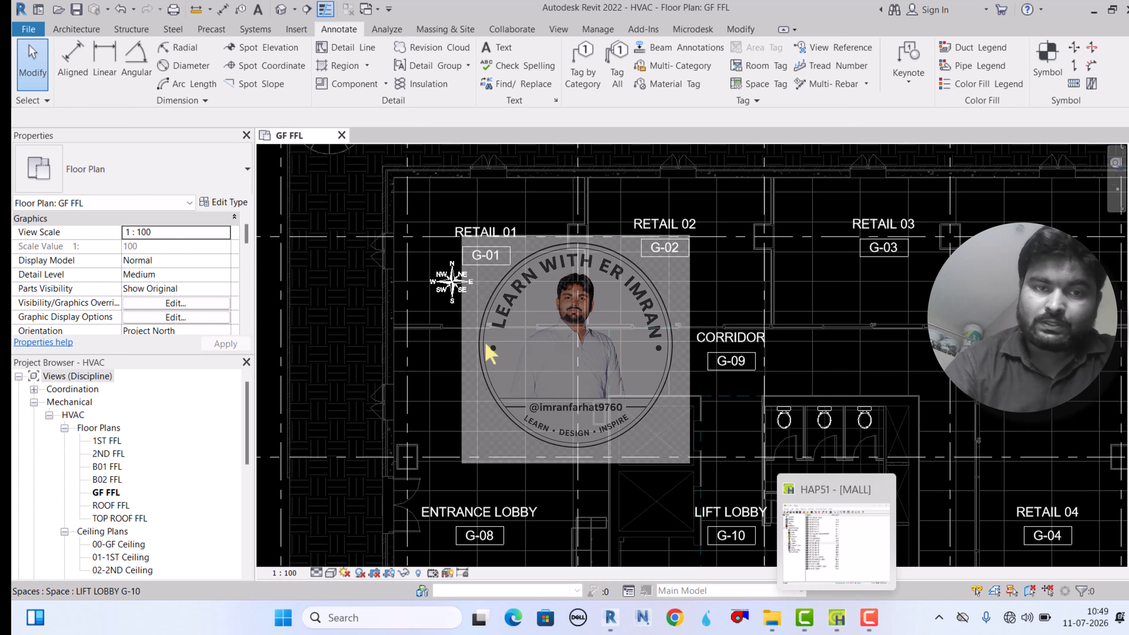
scroll(418, 171, up, 2)
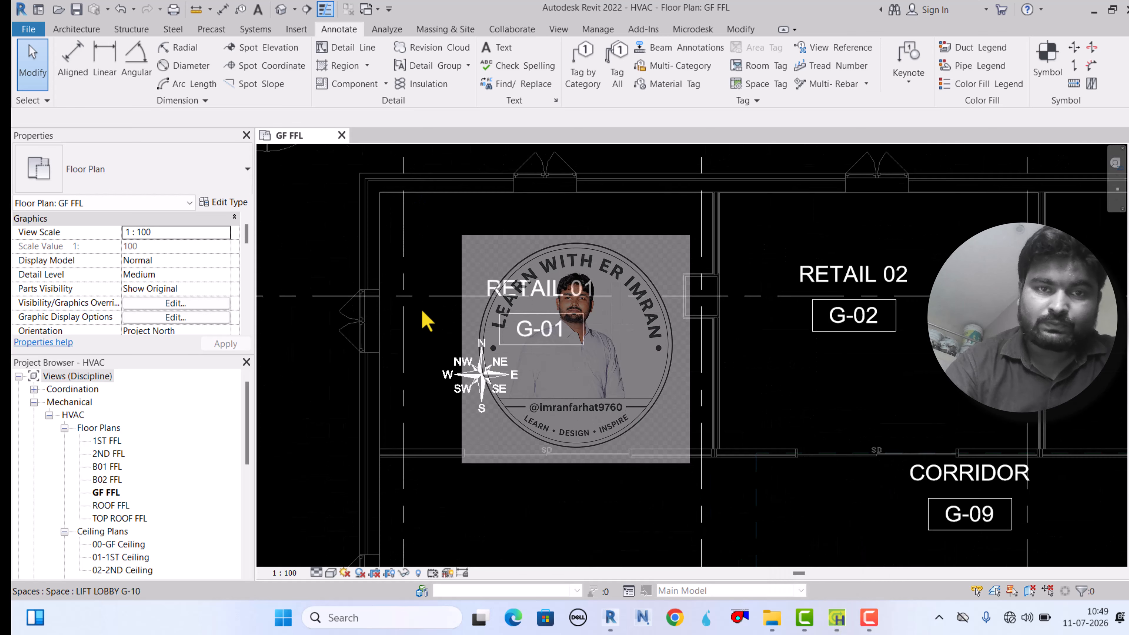
scroll(425, 320, down, 3)
scroll(402, 256, up, 1)
scroll(397, 265, up, 1)
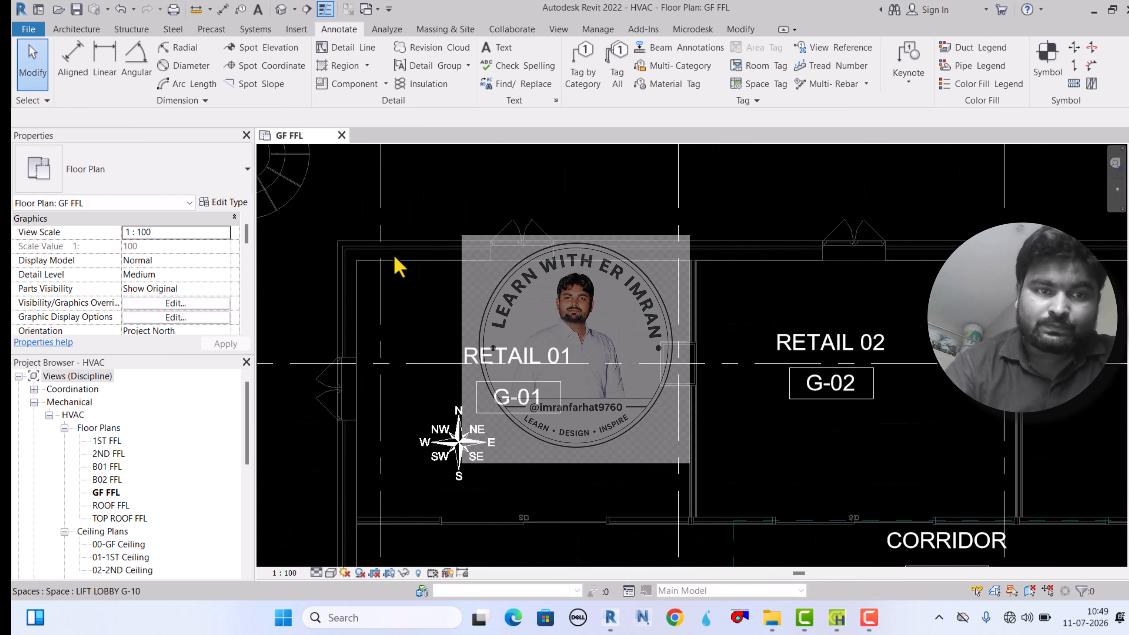
scroll(643, 280, up, 1)
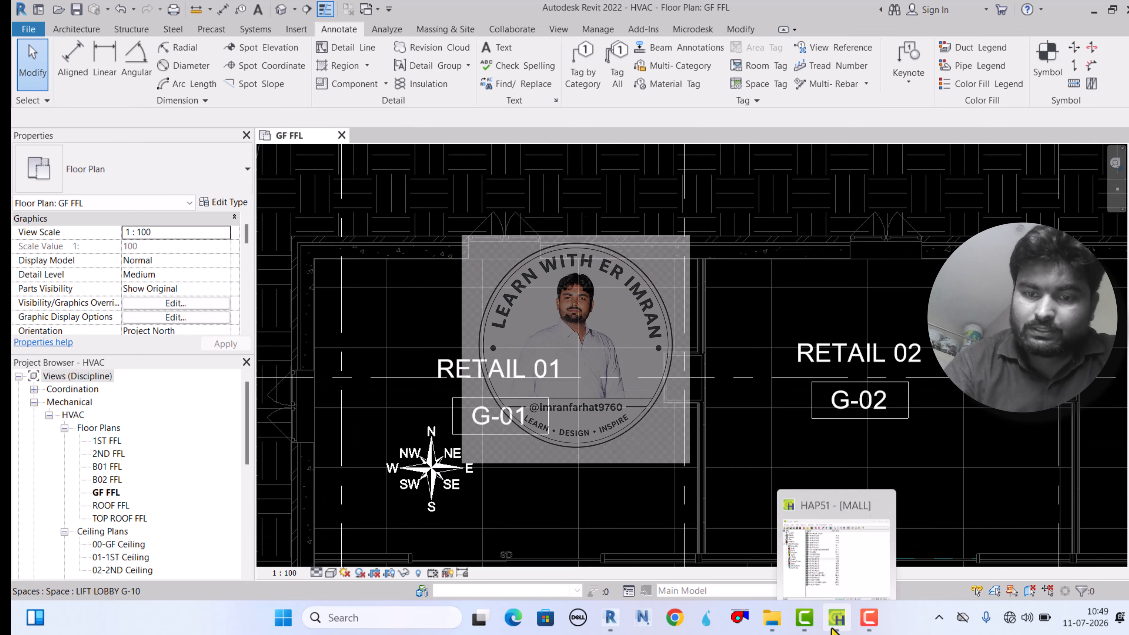
click(836, 619)
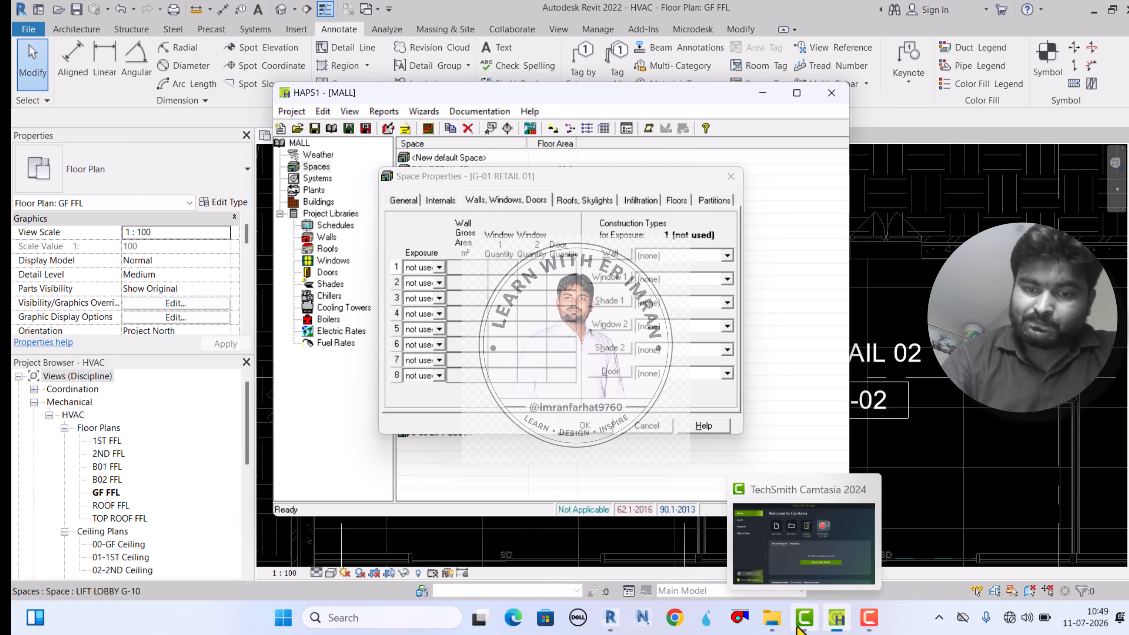
Switch back to Revit and add an aligned dimension along RETAIL 01's north wall, from the west outer wall to the RETAIL 02 partition
click(609, 623)
click(72, 60)
click(270, 266)
scroll(575, 244, up, 1)
click(745, 267)
click(780, 184)
scroll(601, 247, down, 2)
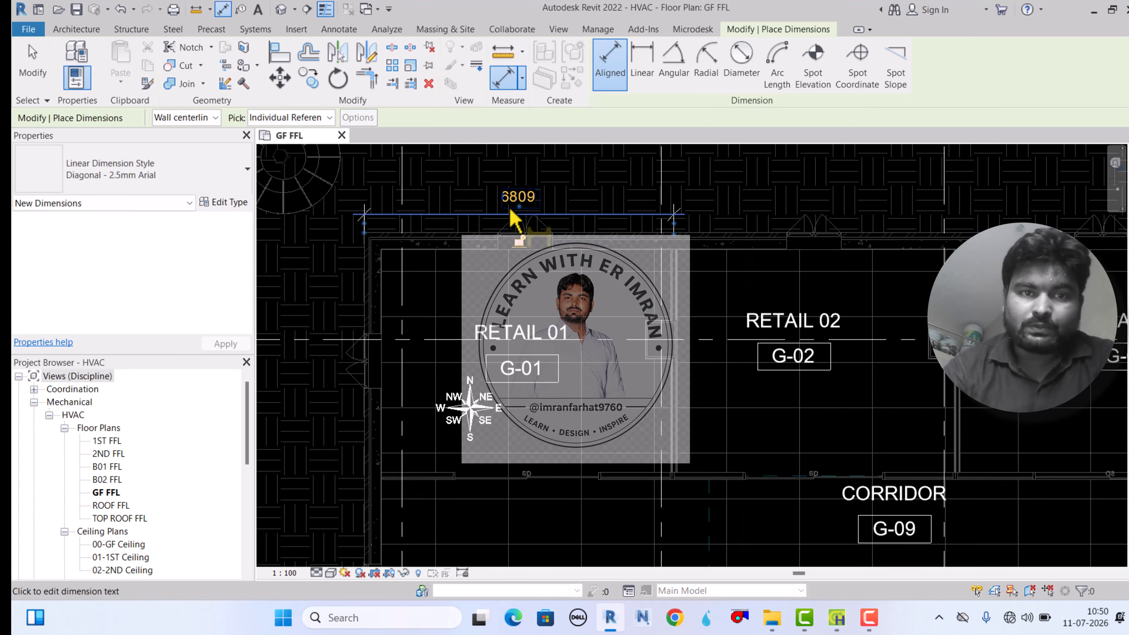
scroll(449, 252, down, 2)
scroll(419, 253, up, 4)
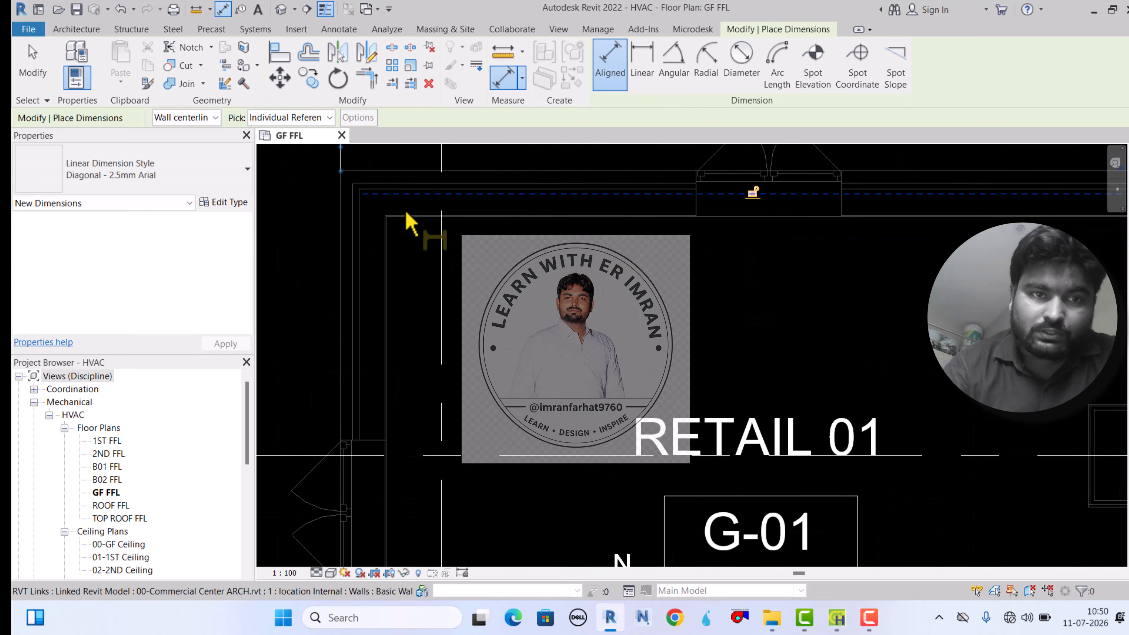
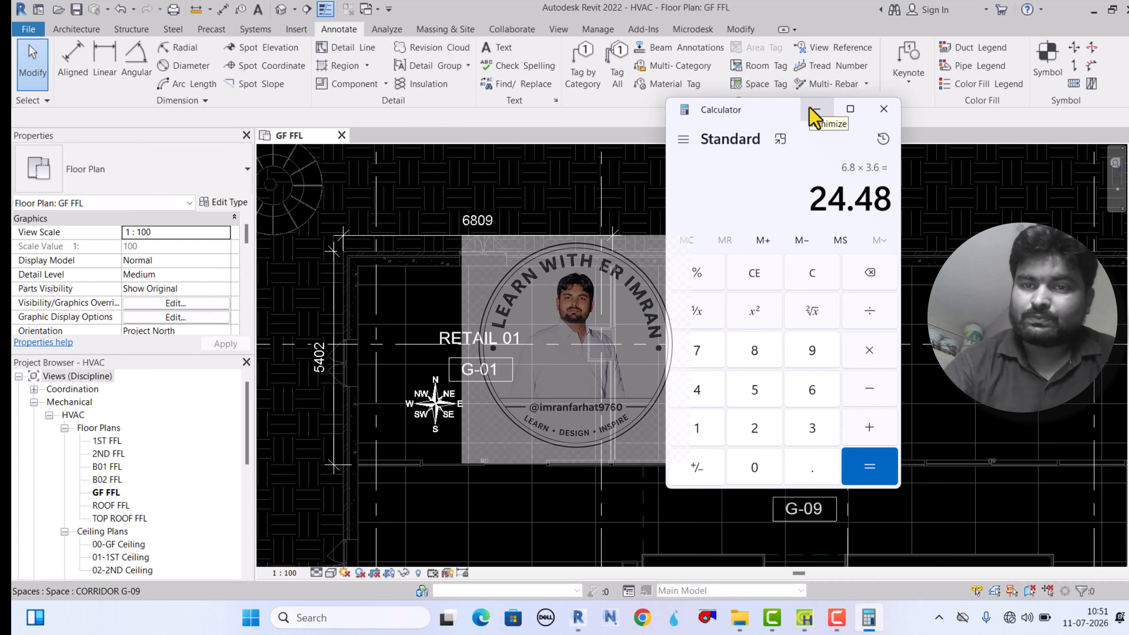
Switch to HAP and give G-01 RETAIL 01 a first wall exposure facing N with a gross area of 24.48 m²
click(804, 618)
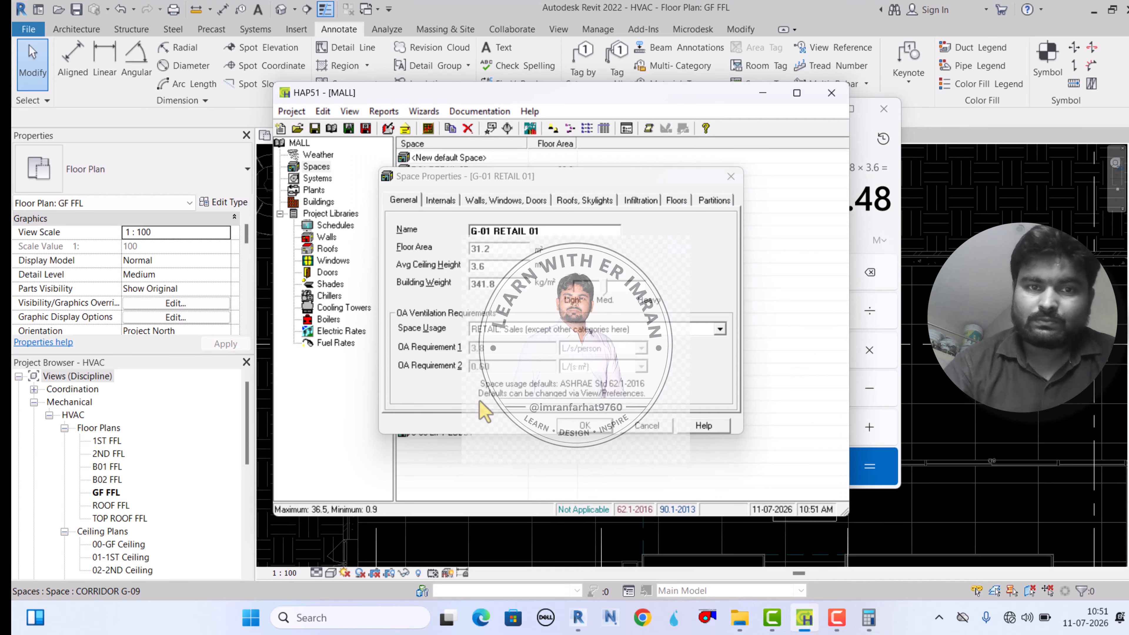
click(503, 201)
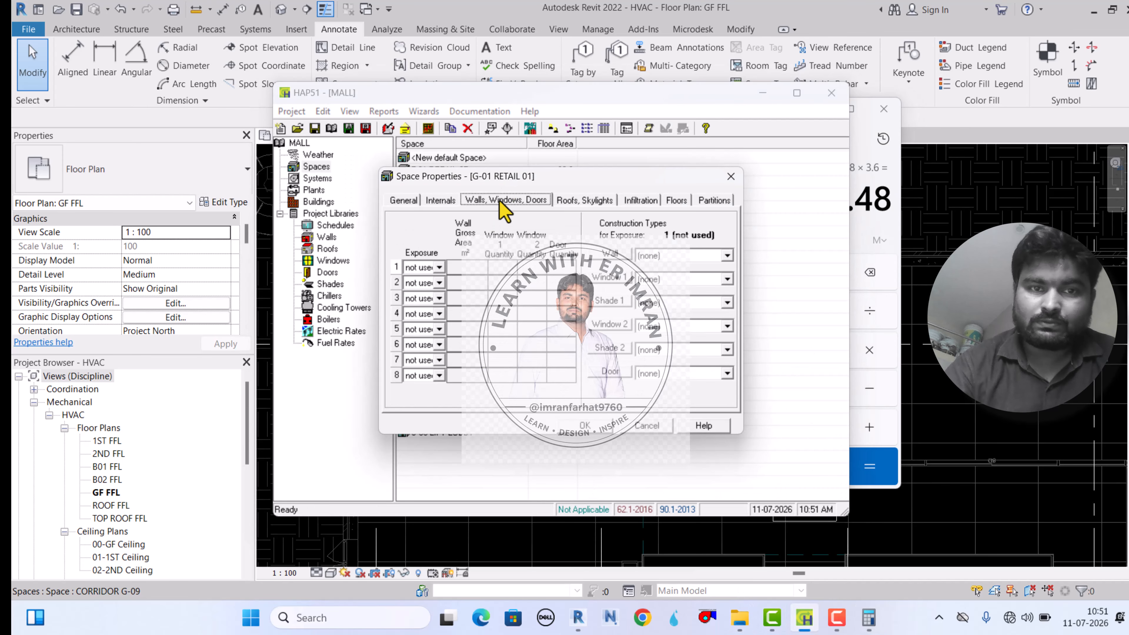
click(440, 267)
click(418, 290)
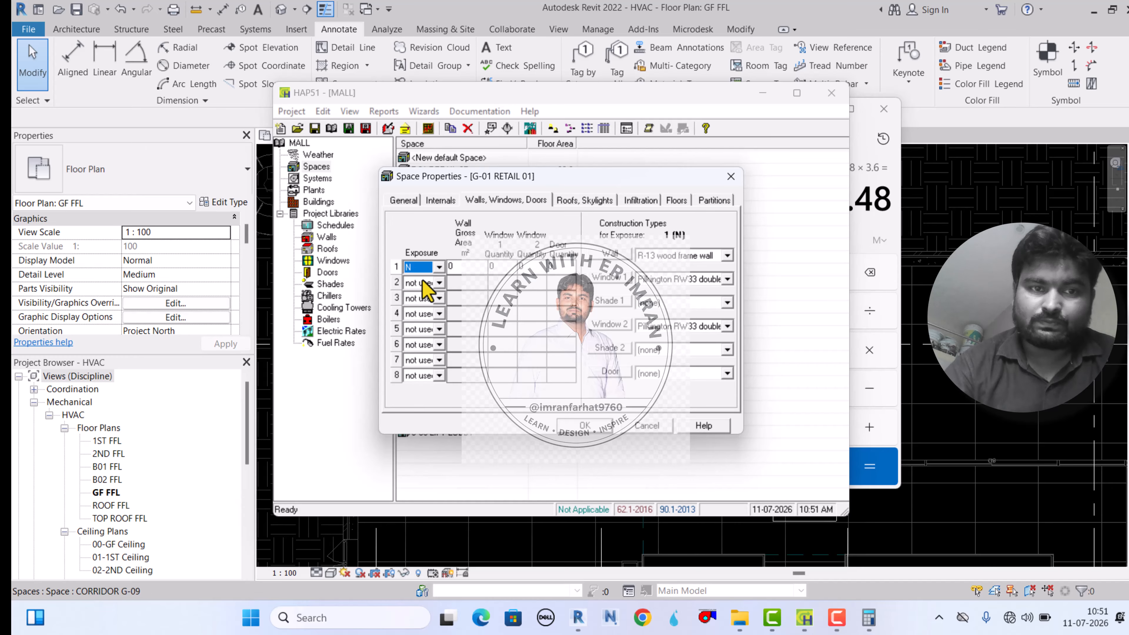
click(469, 268)
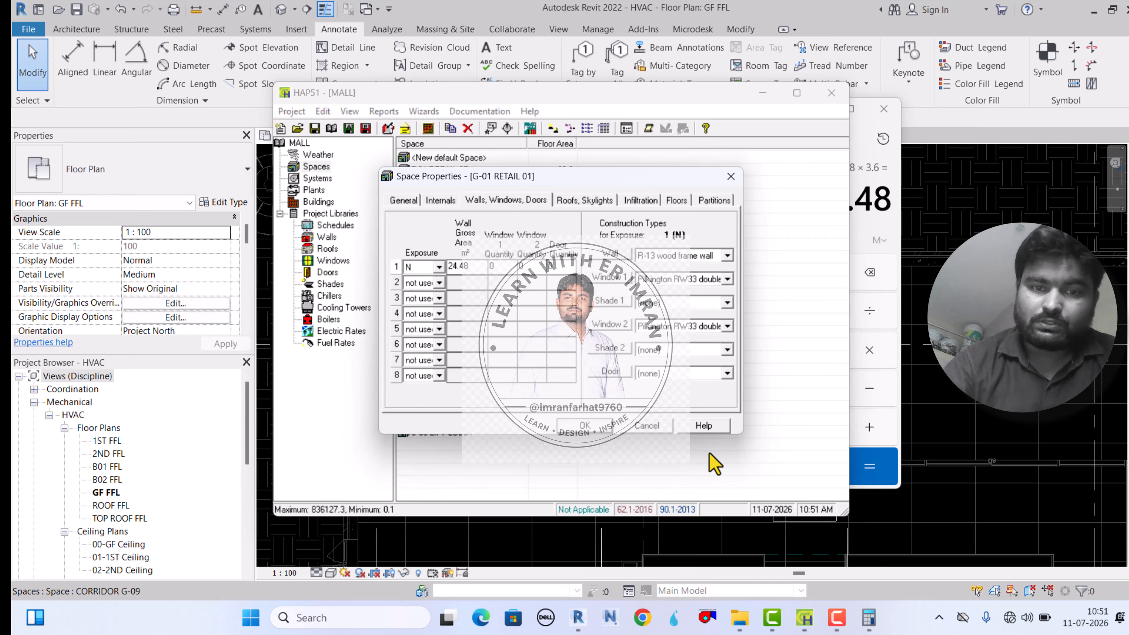
Check the west wall's dimension on the Revit plan and calculate its gross area in Calculator as 5.4 × 3.6
click(1018, 440)
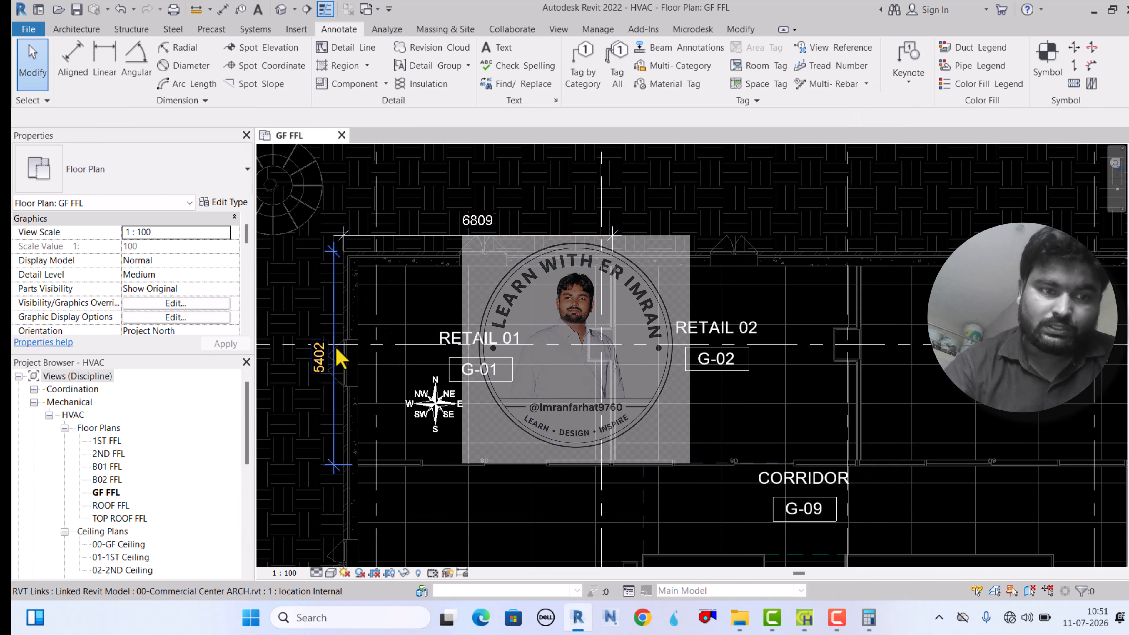
click(868, 617)
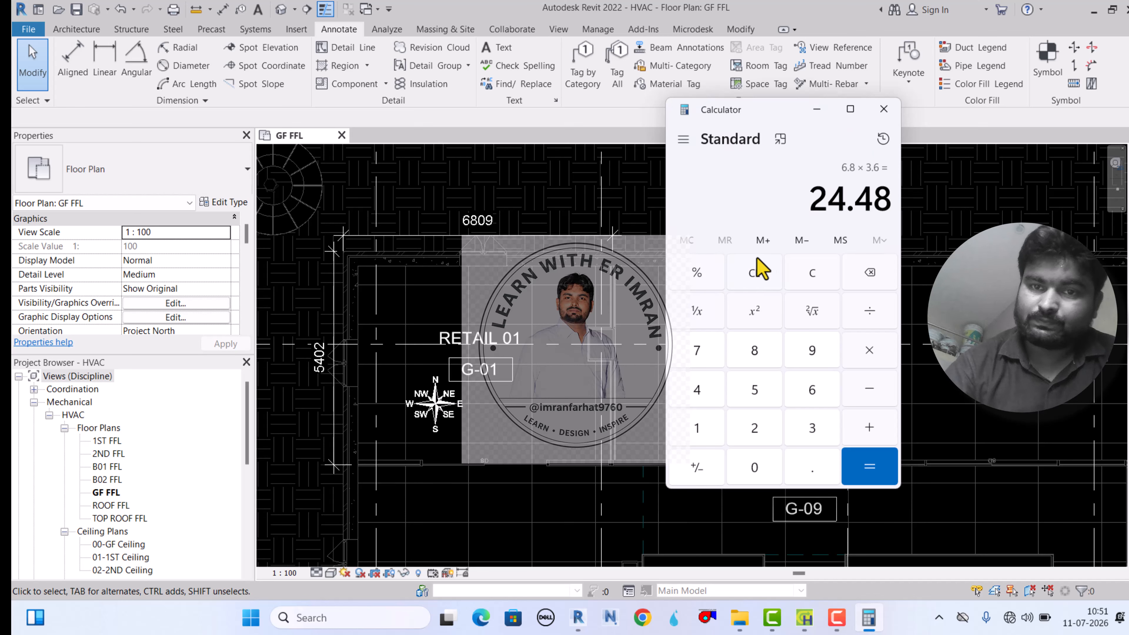
click(814, 283)
text(5.4 × )
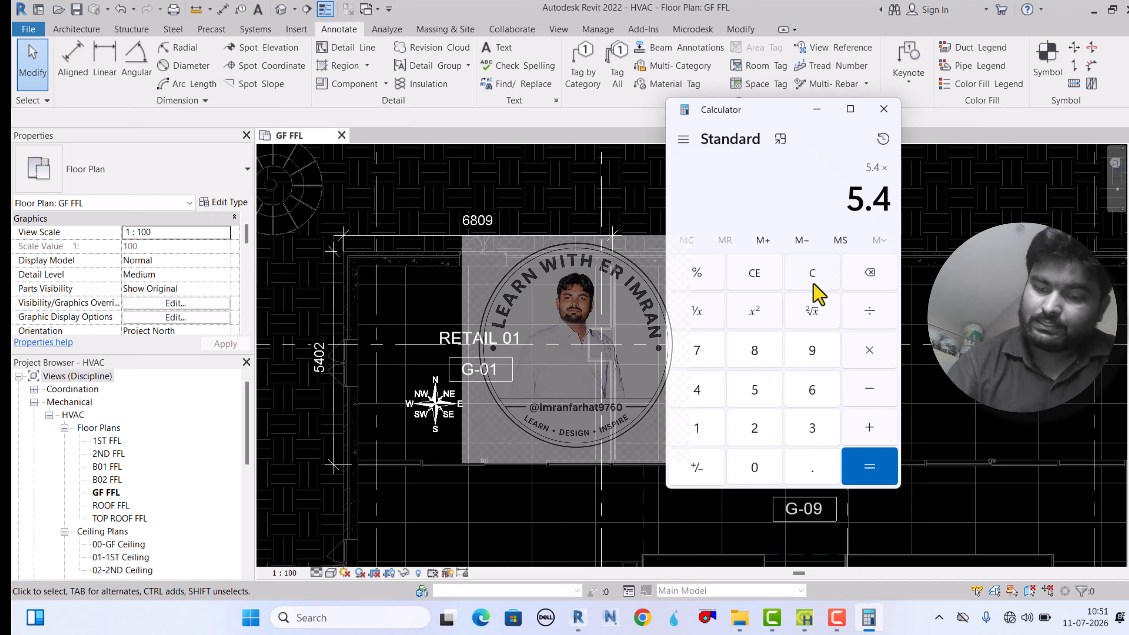
text(3.6)
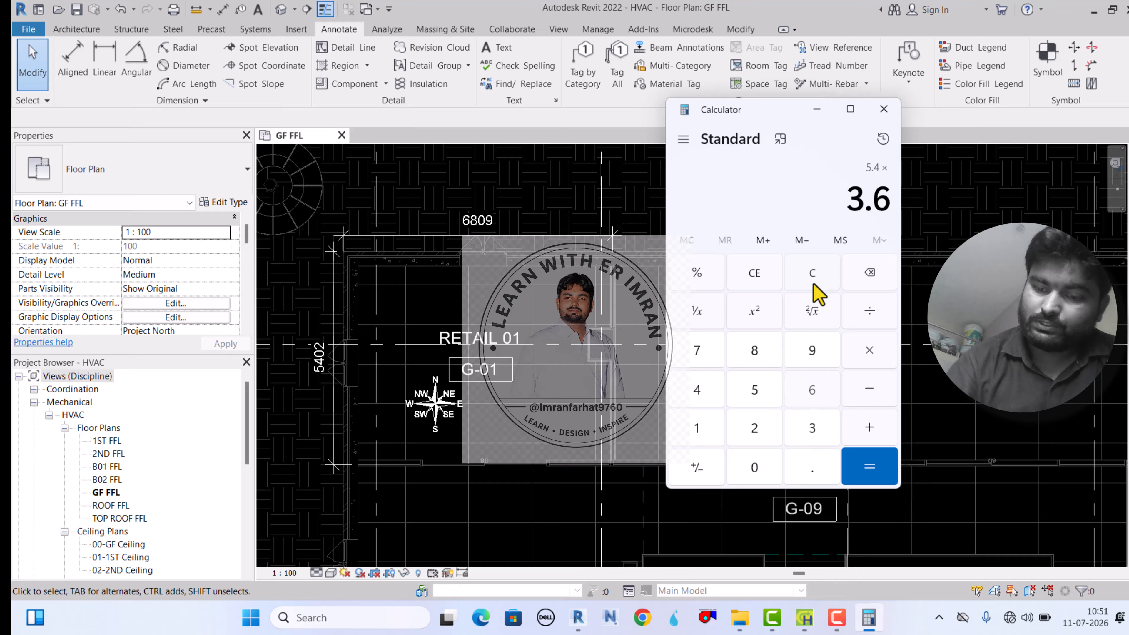
click(859, 472)
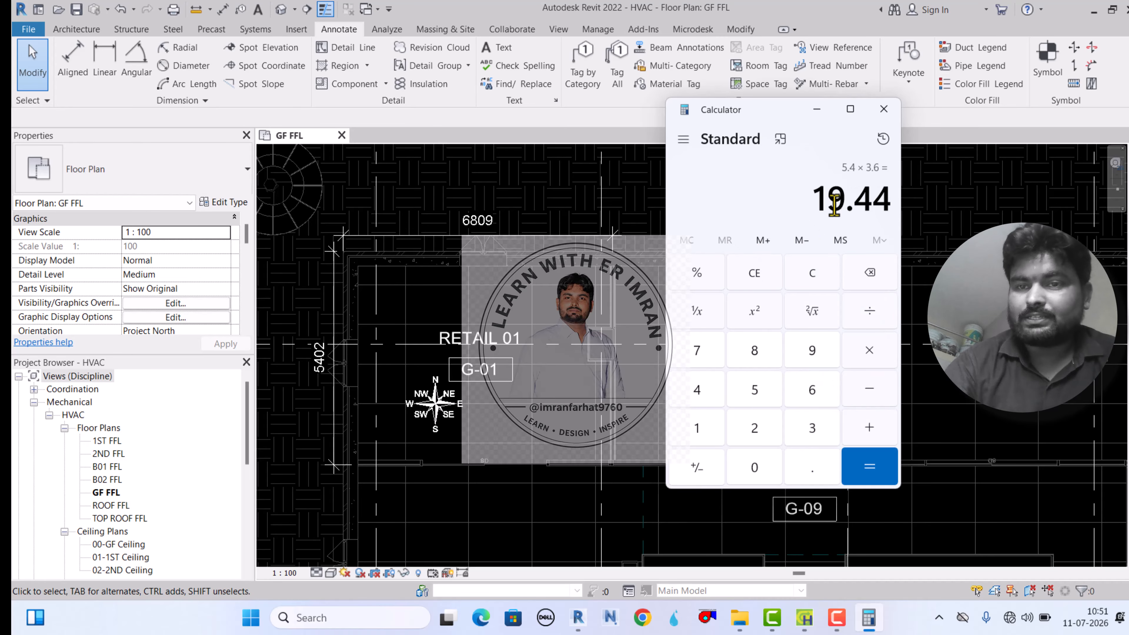
Return to HAP and set RETAIL 01's second wall exposure to W with a gross area of 19.44 m²
click(809, 617)
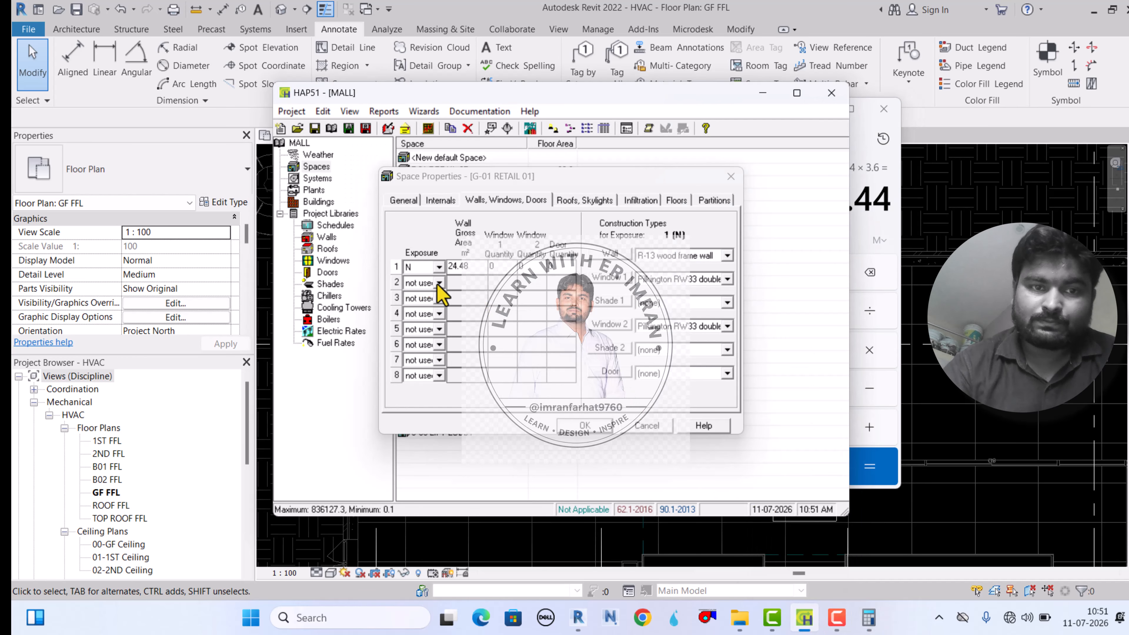
click(583, 546)
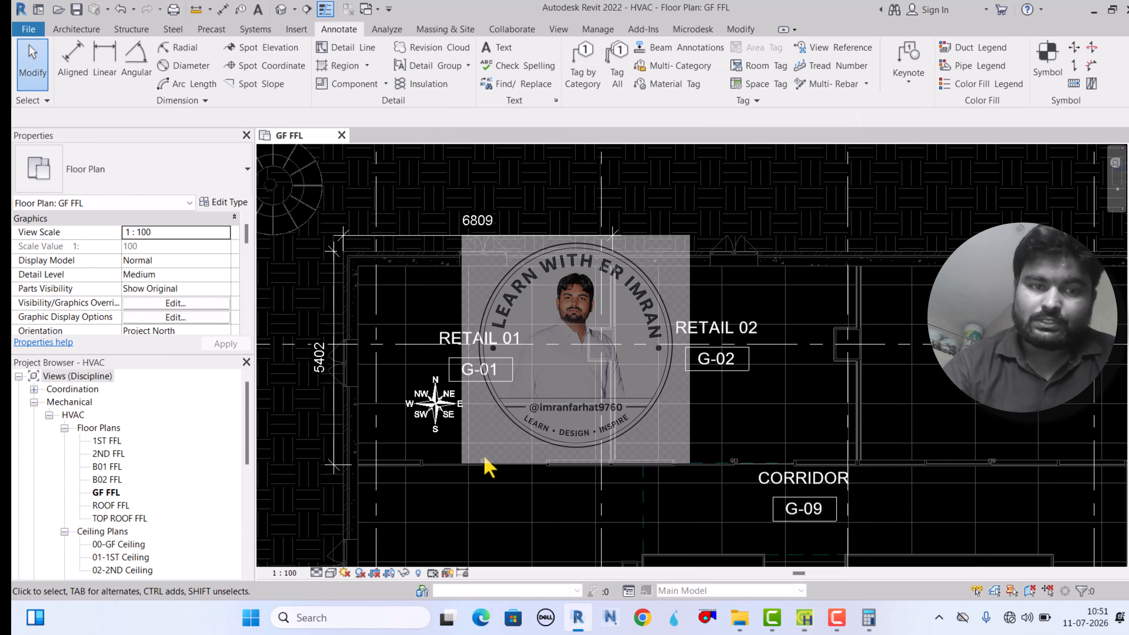
click(806, 617)
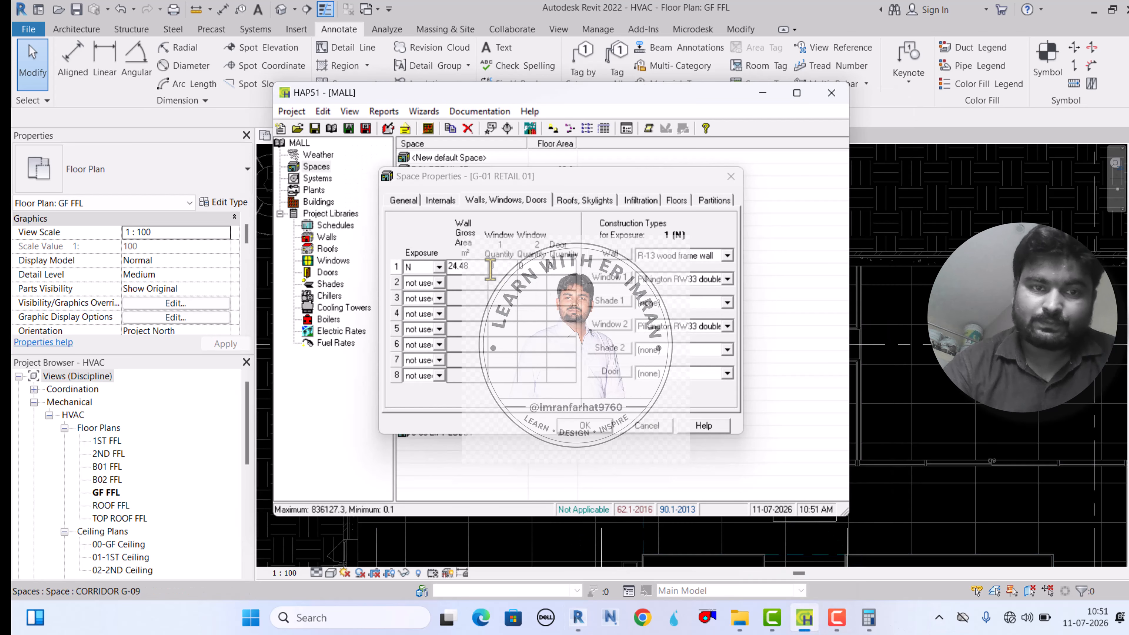
click(439, 283)
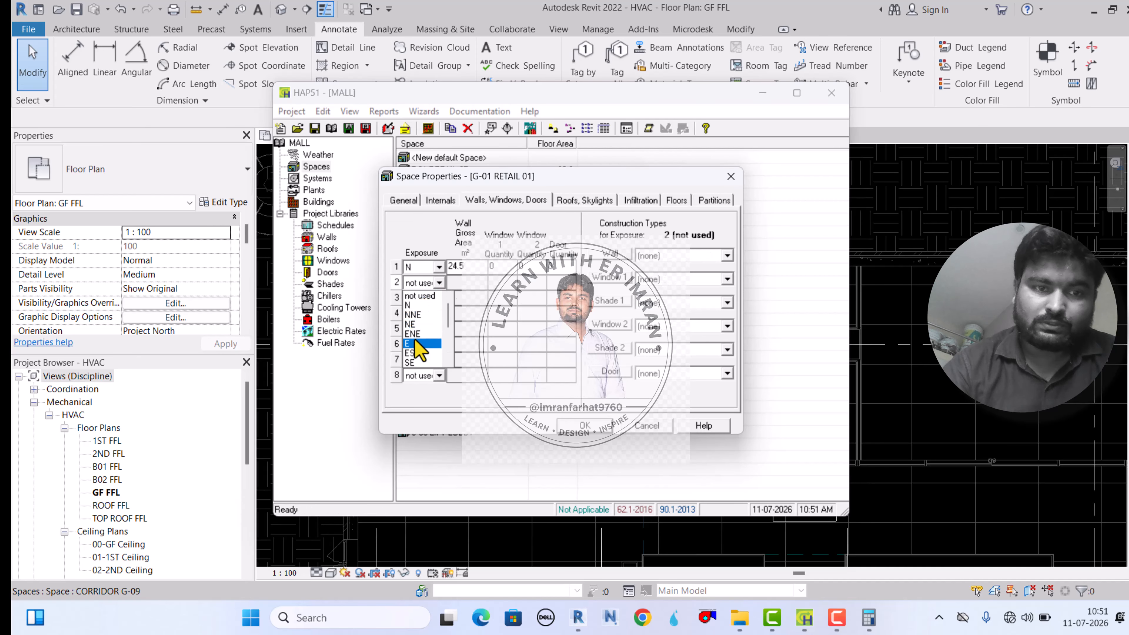
scroll(415, 340, down, 3)
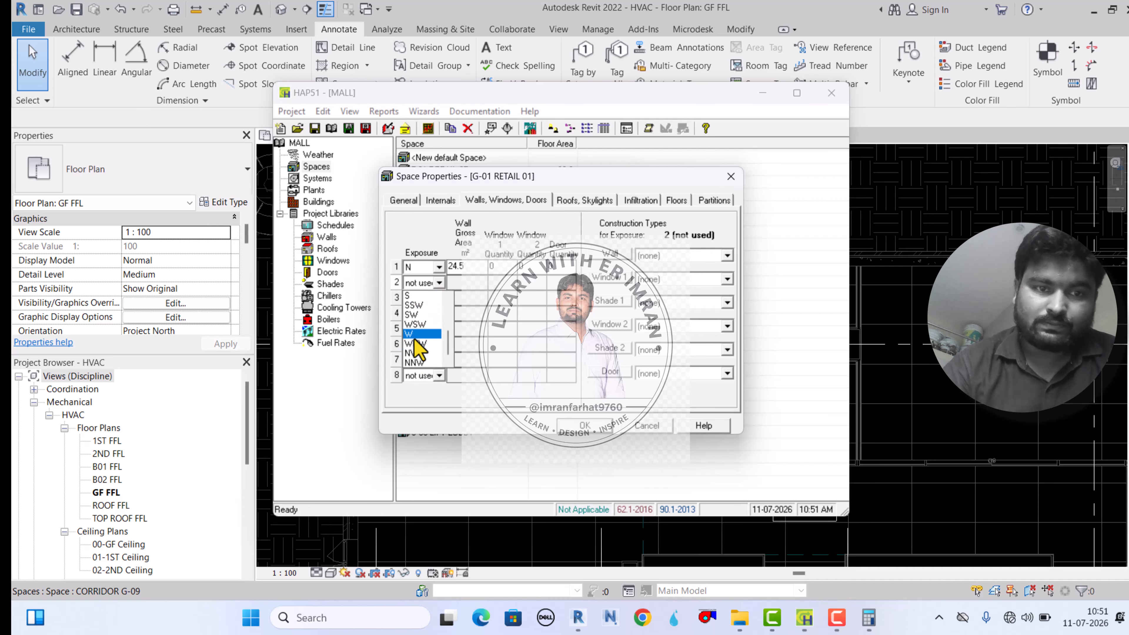
click(415, 336)
click(469, 283)
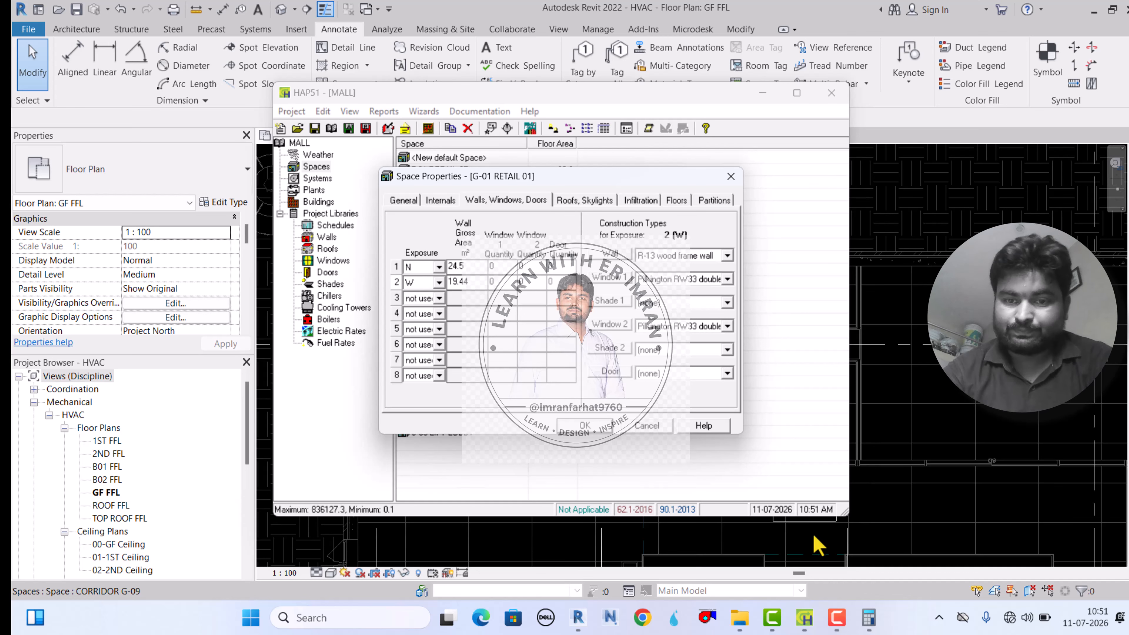
Start creating a new wall assembly as the wall construction for the N exposure
mouse_move(870, 617)
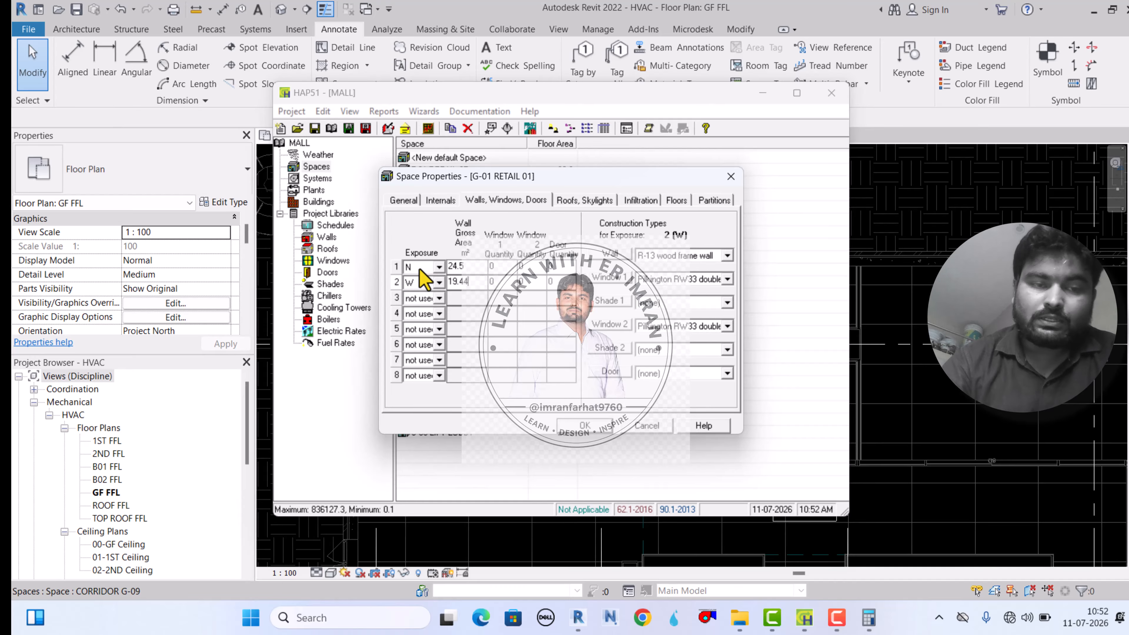
click(438, 267)
click(475, 271)
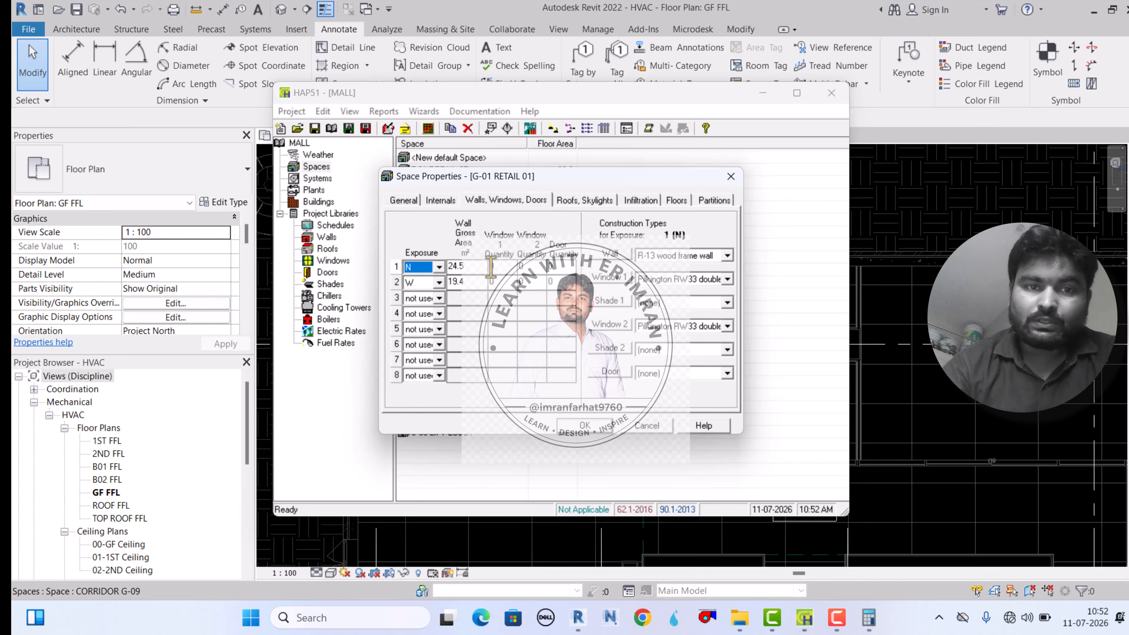
click(503, 267)
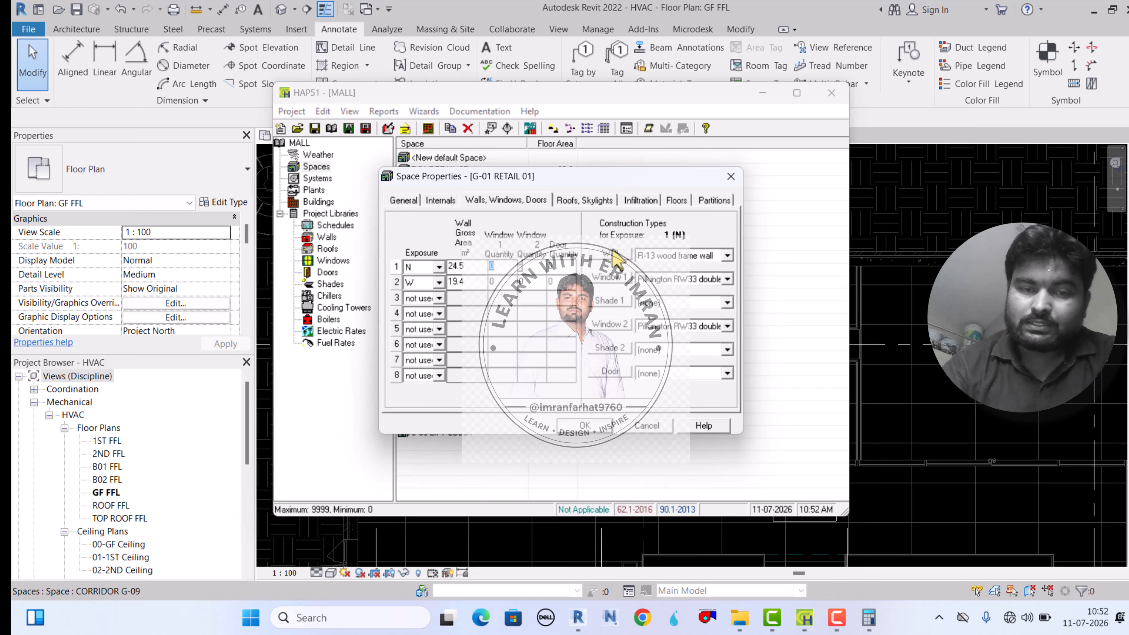
click(727, 255)
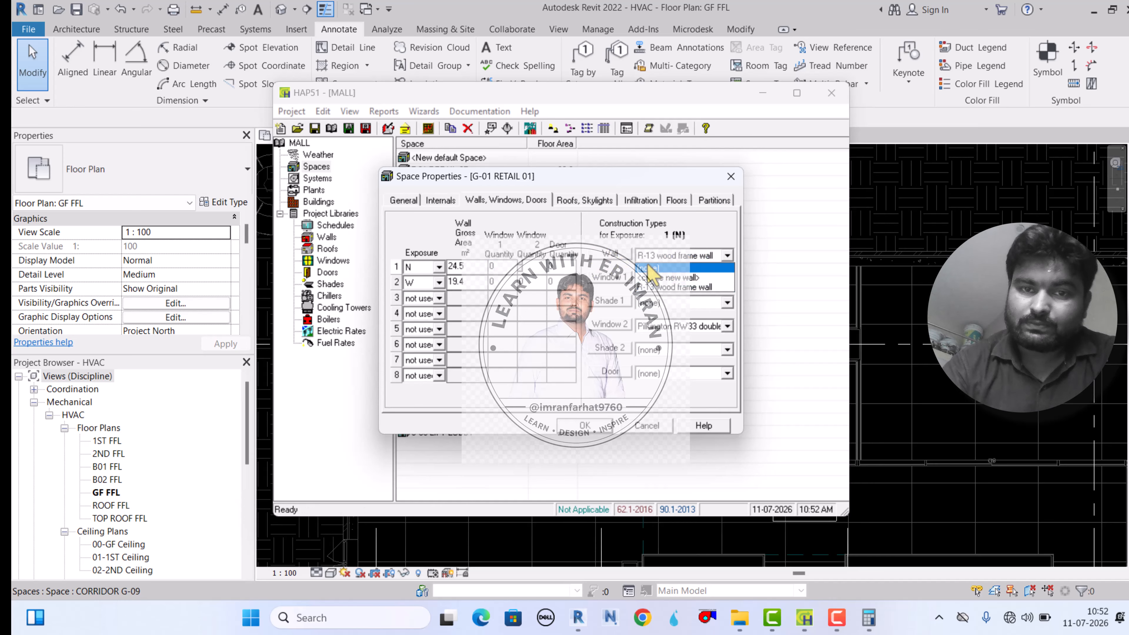
click(666, 278)
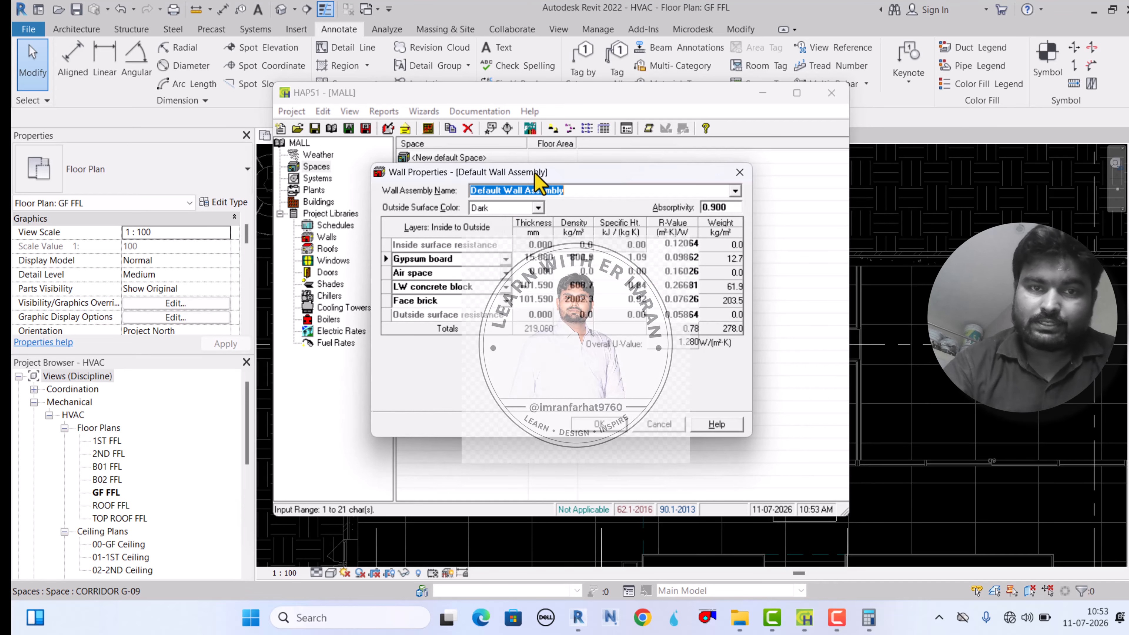
Switch to Revit and open the layer structure of RETAIL 01's north wall type to examine its materials and thicknesses
click(904, 322)
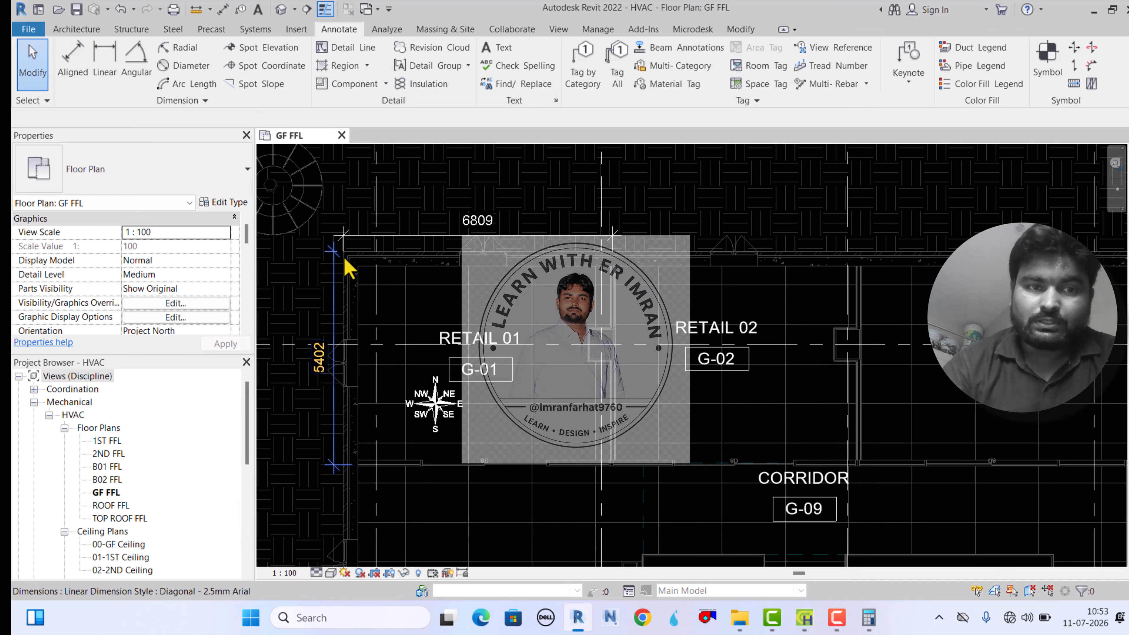
scroll(394, 296, up, 3)
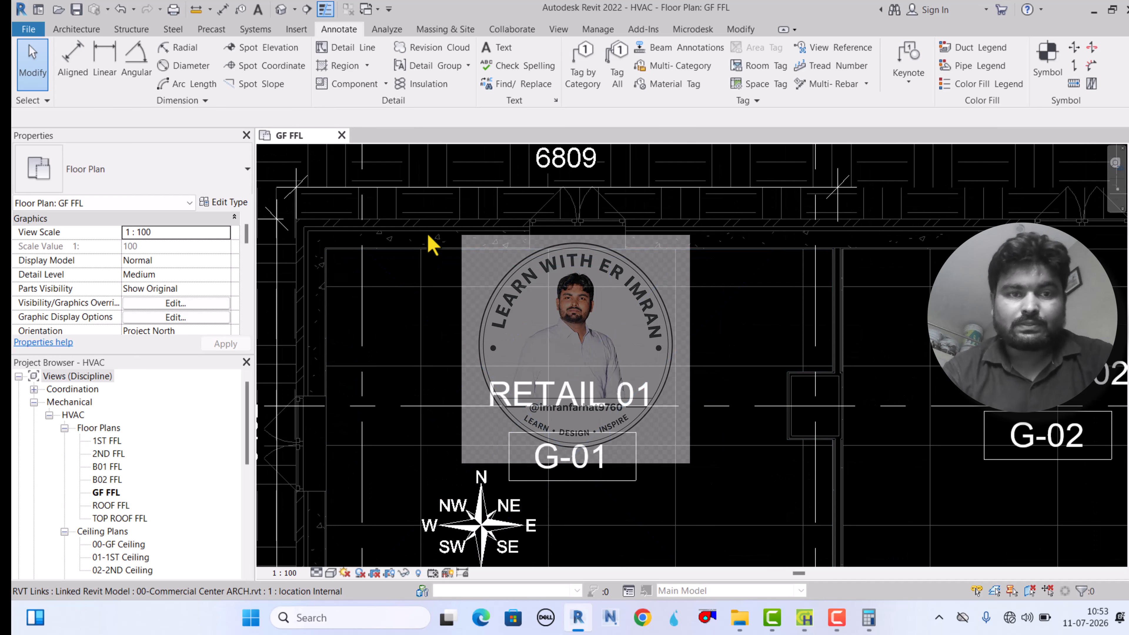
click(428, 237)
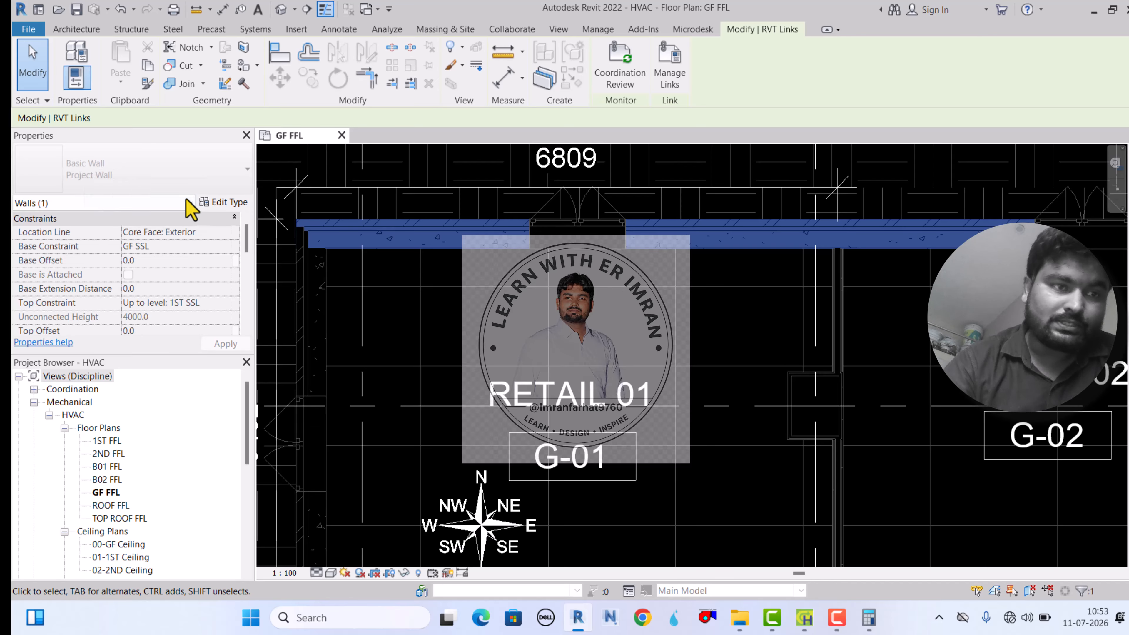
click(210, 202)
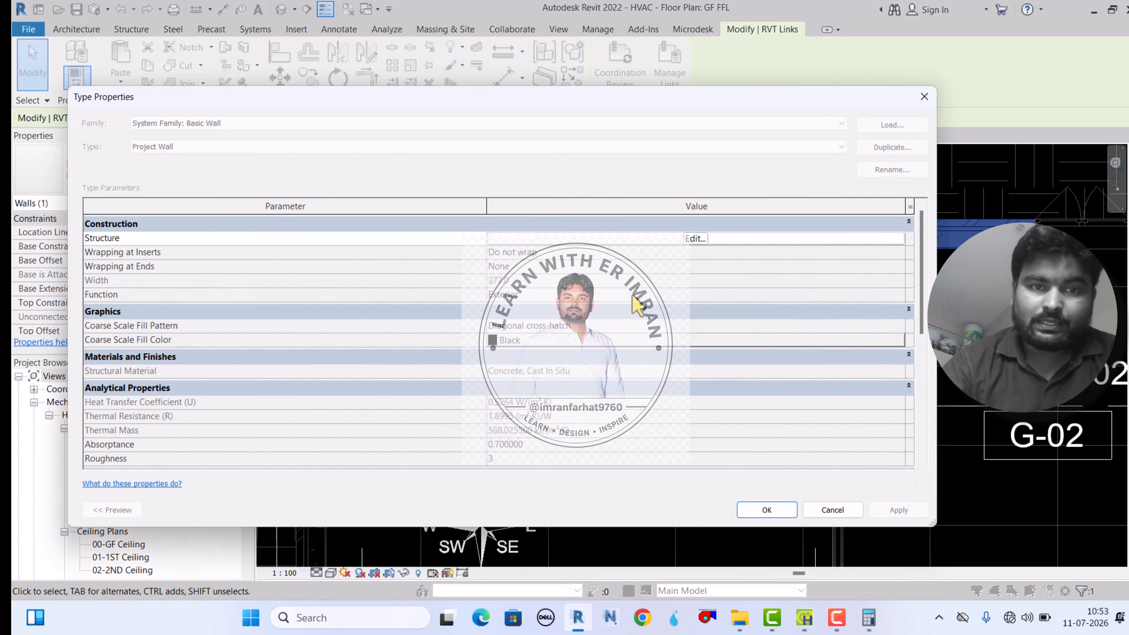
click(635, 241)
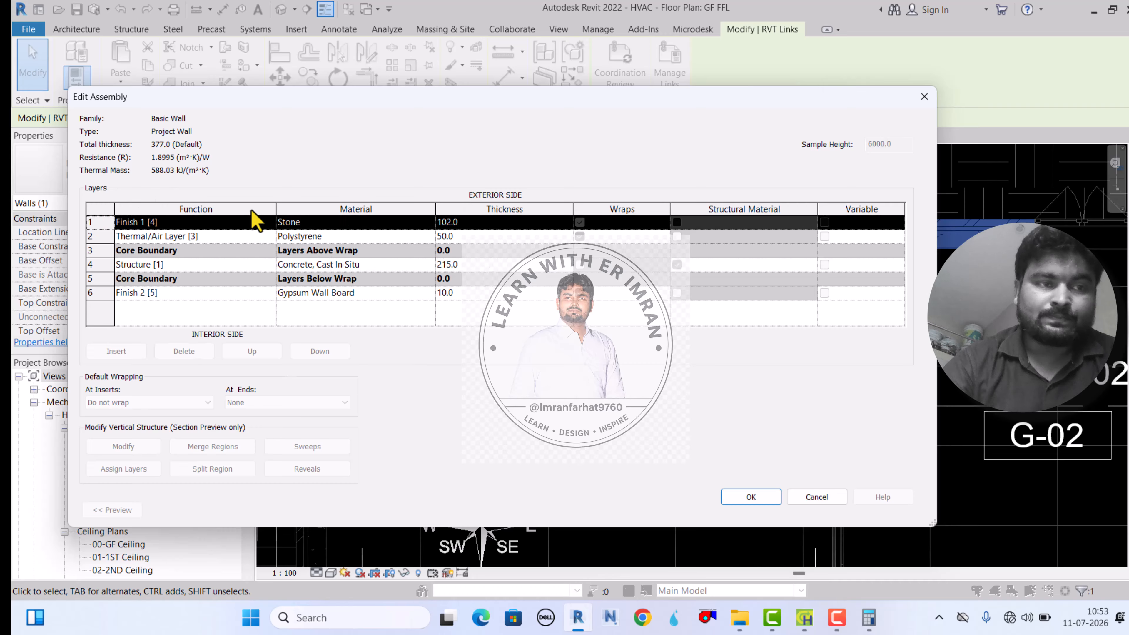
mouse_move(811, 623)
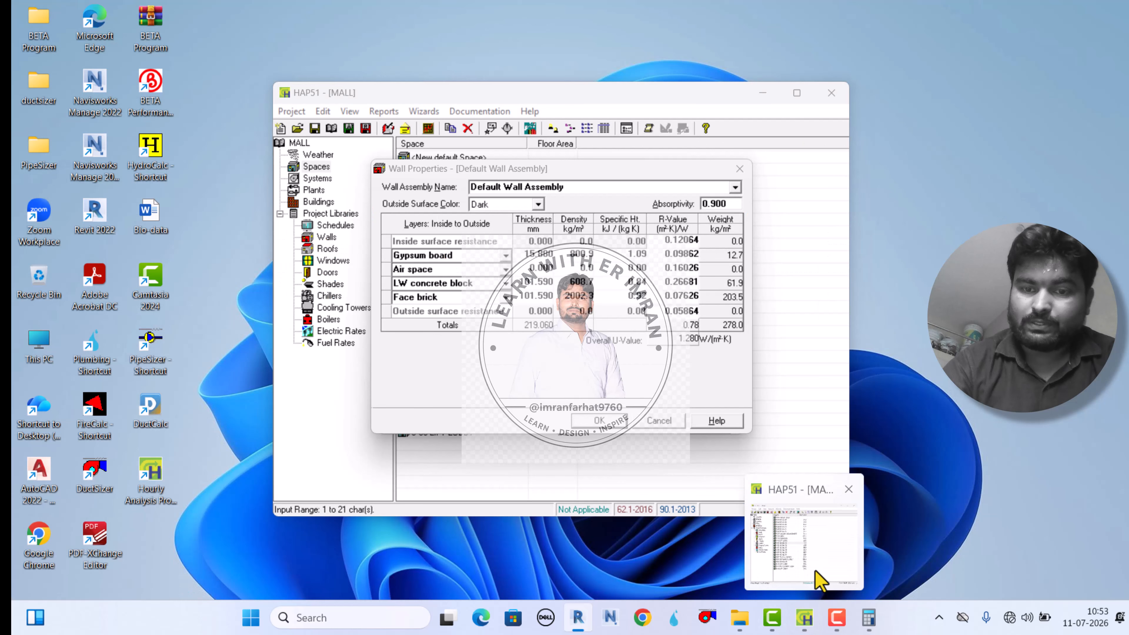
click(815, 576)
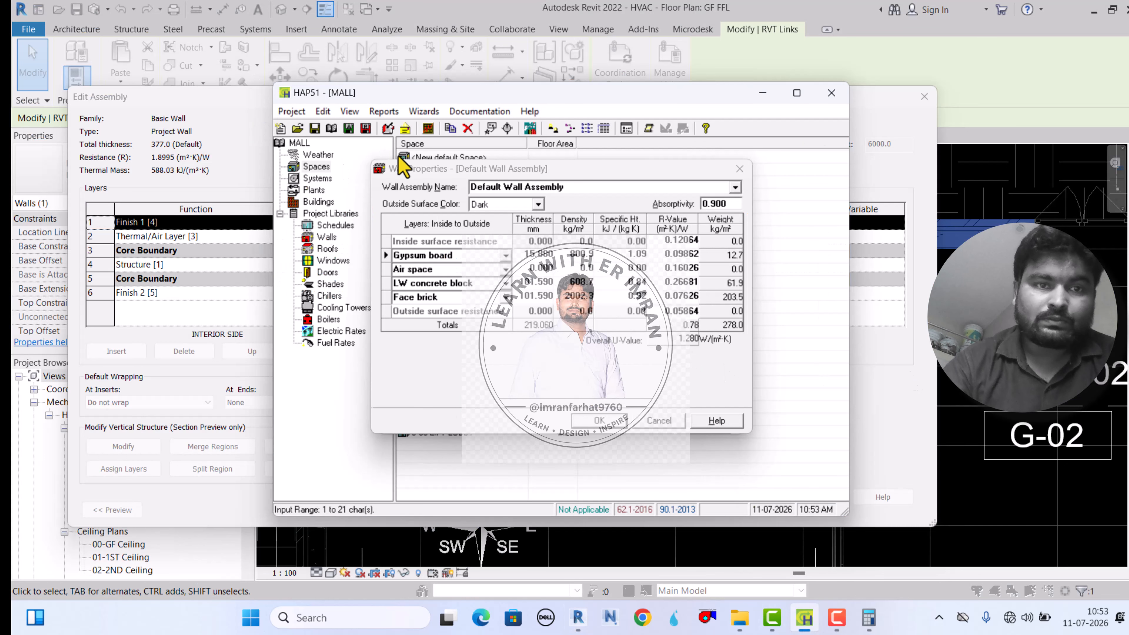
drag(401, 172, 449, 160)
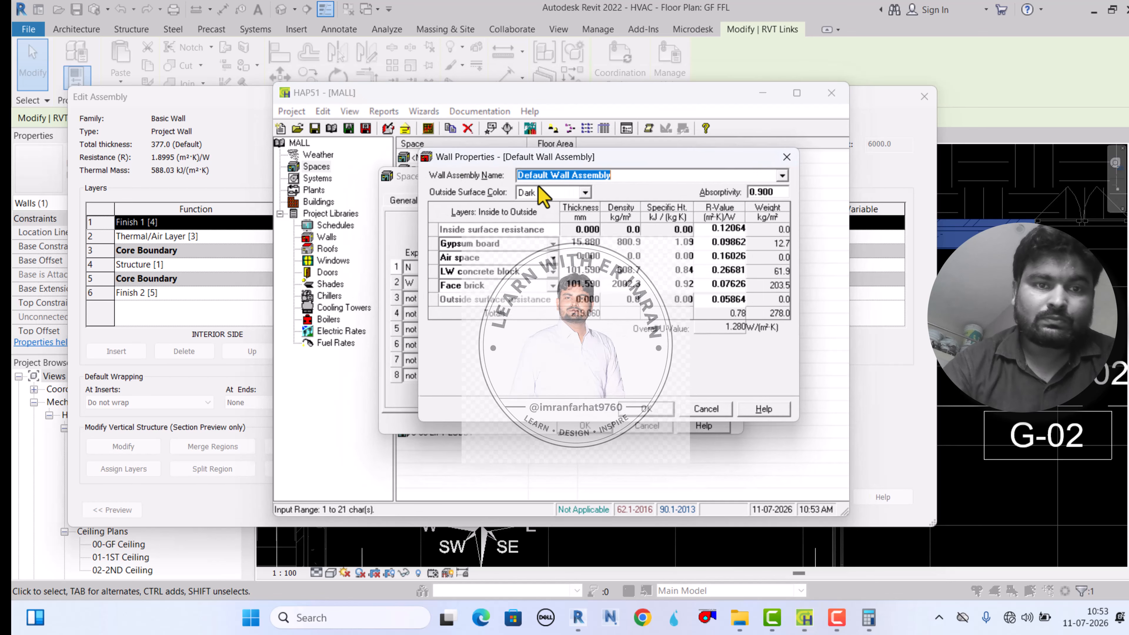
click(796, 159)
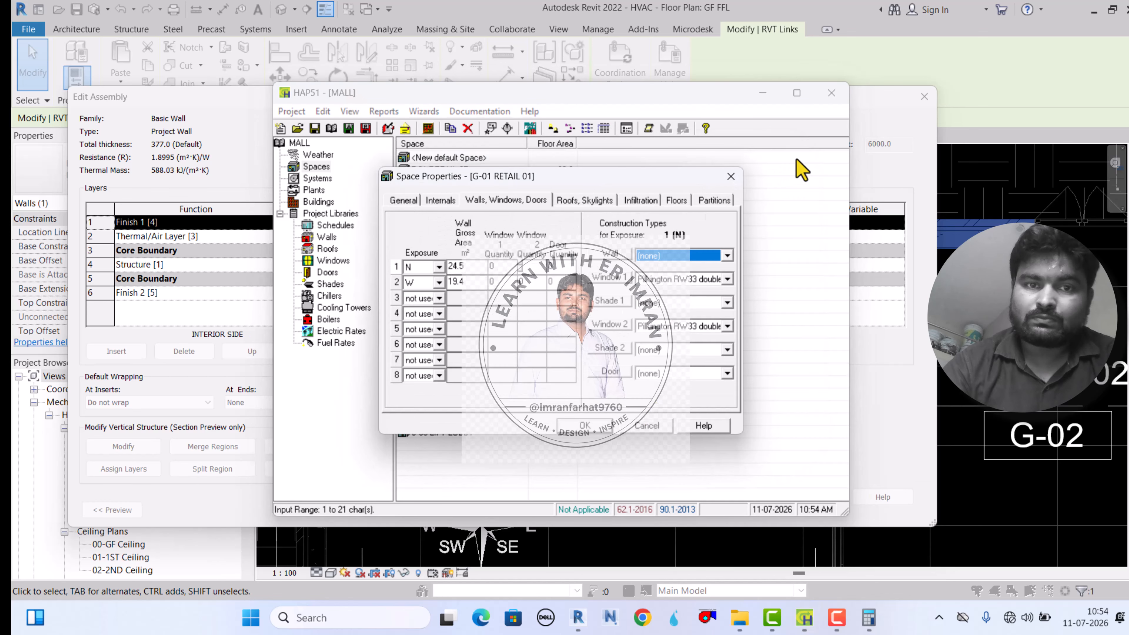
click(592, 427)
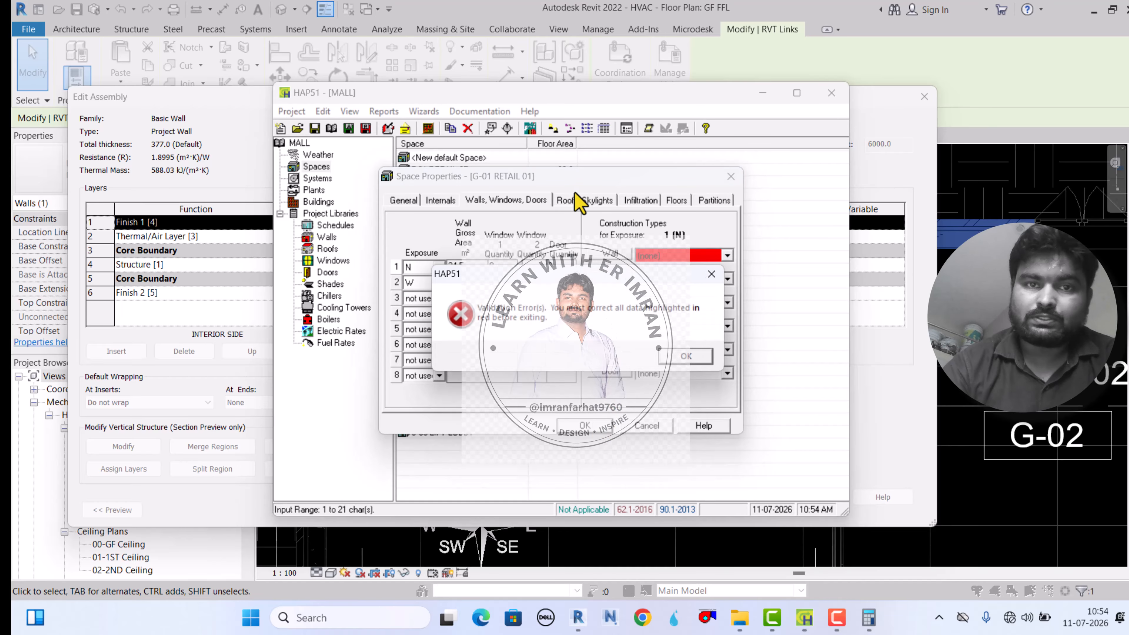
click(712, 273)
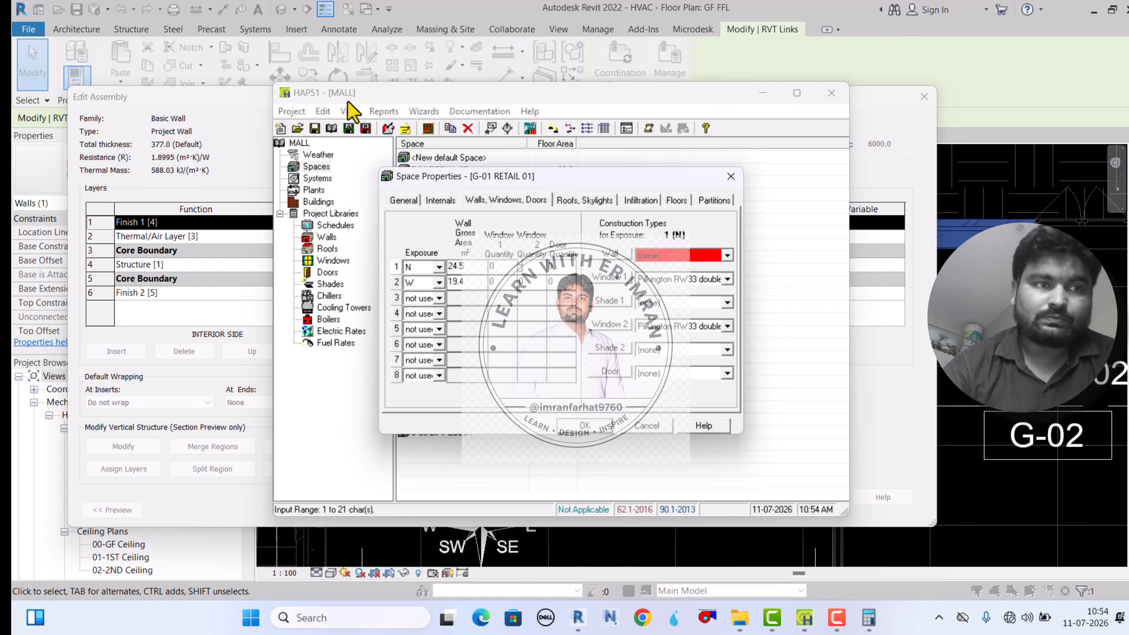
Switch to Revit, narrow the Edit Assembly dialog while keeping its layer table readable, and return to HAP
click(633, 553)
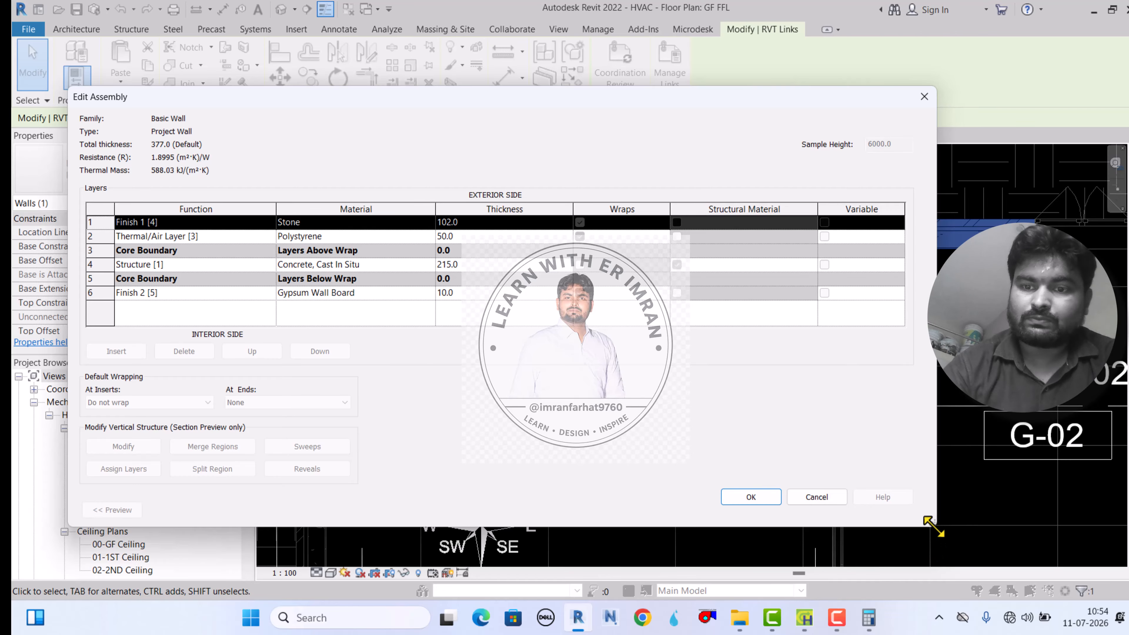
drag(933, 526, 580, 504)
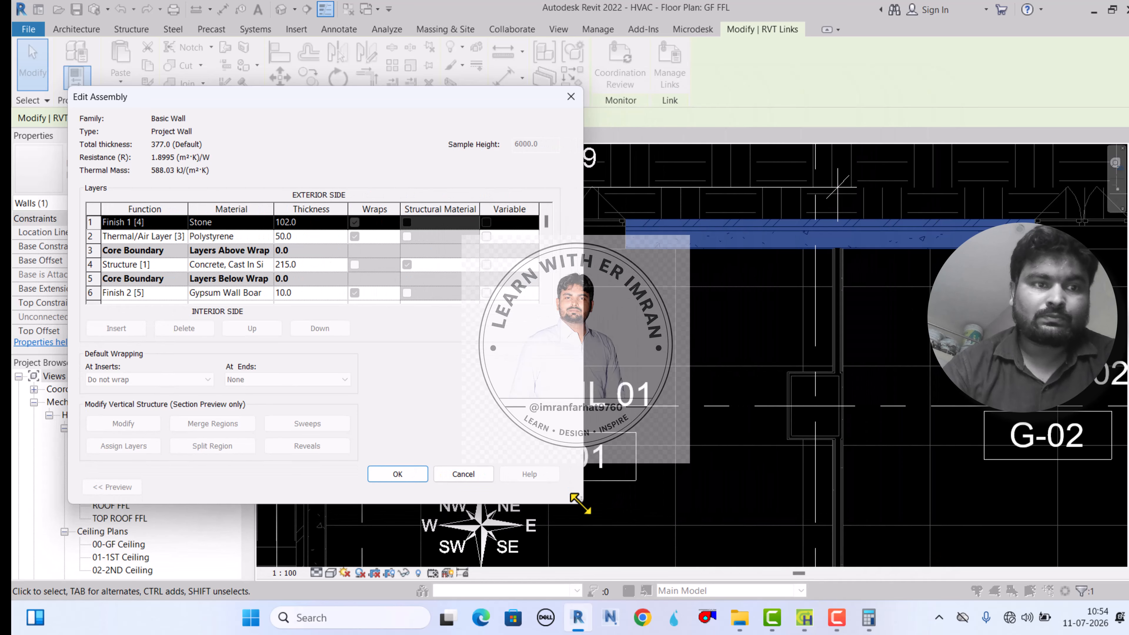
click(804, 618)
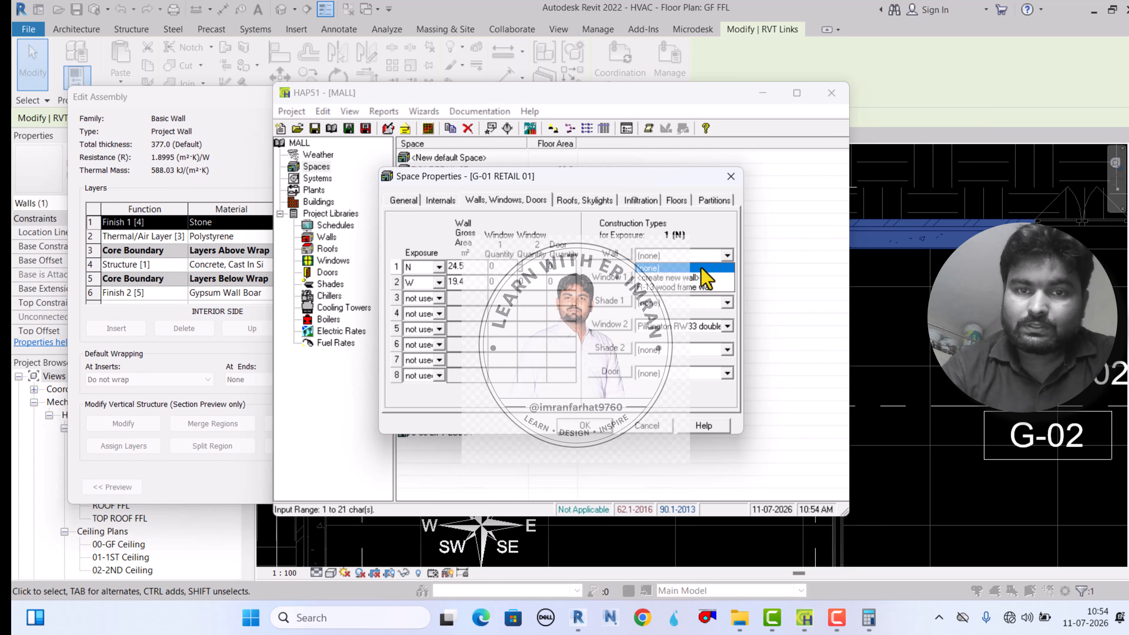
Create a new wall assembly for the N exposure, named Project Wall, with the outside surface color set to Medium
click(707, 278)
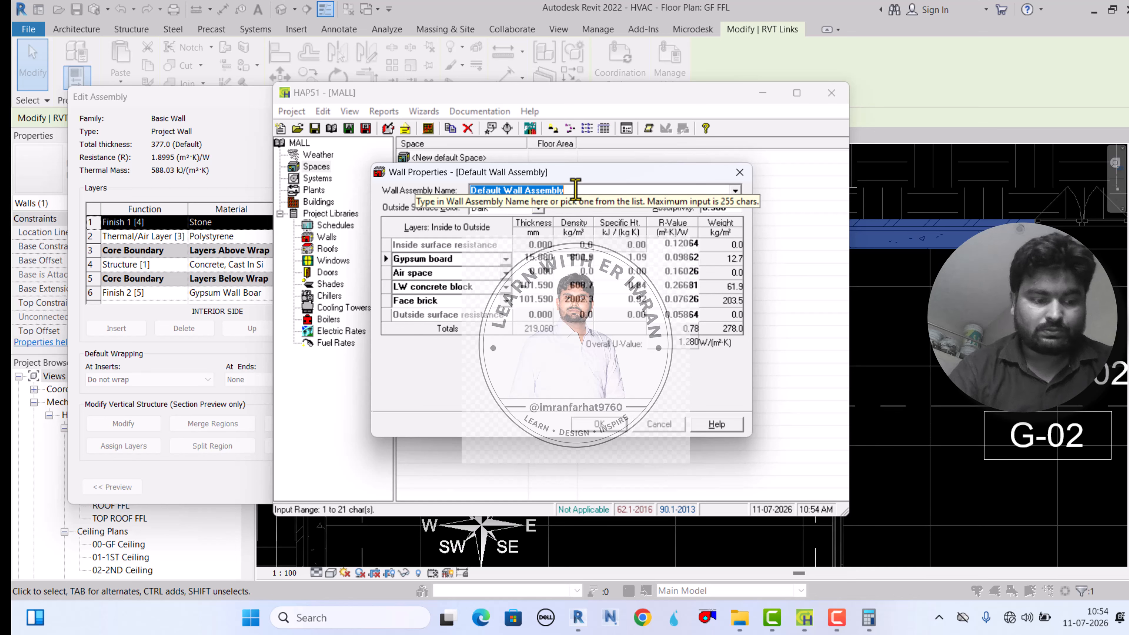
text(Project Wall)
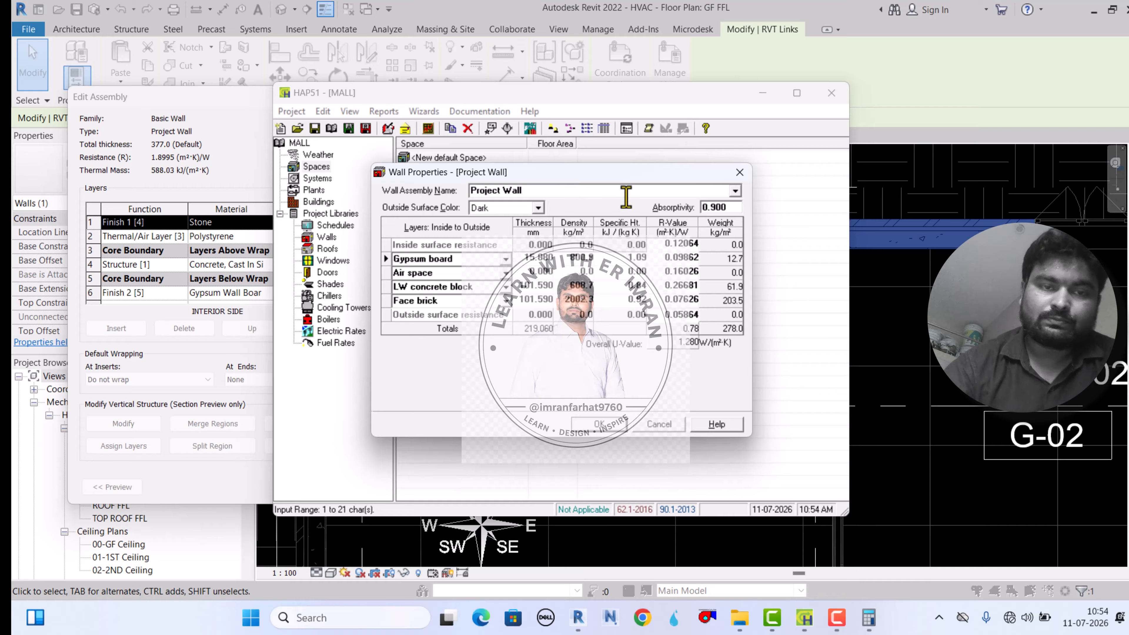
click(538, 207)
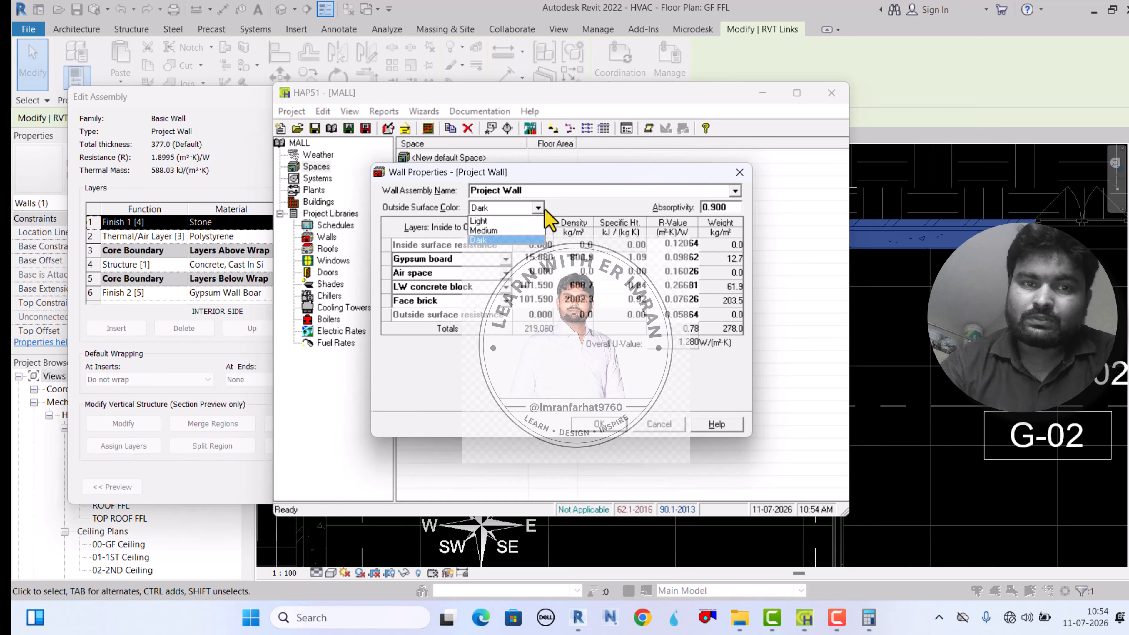
click(504, 229)
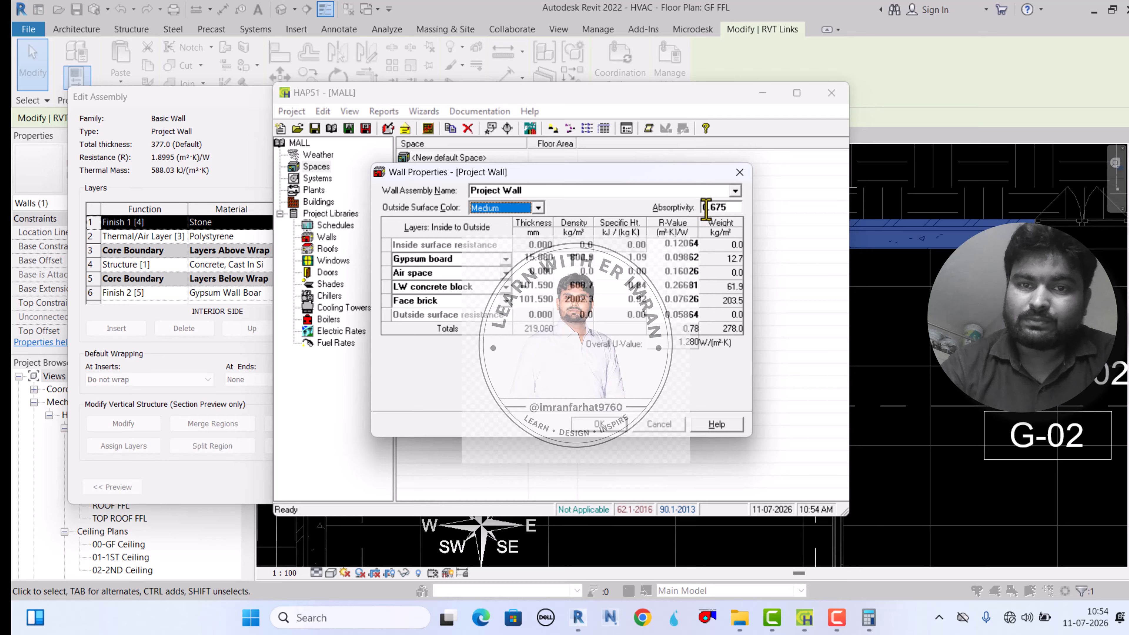
click(394, 262)
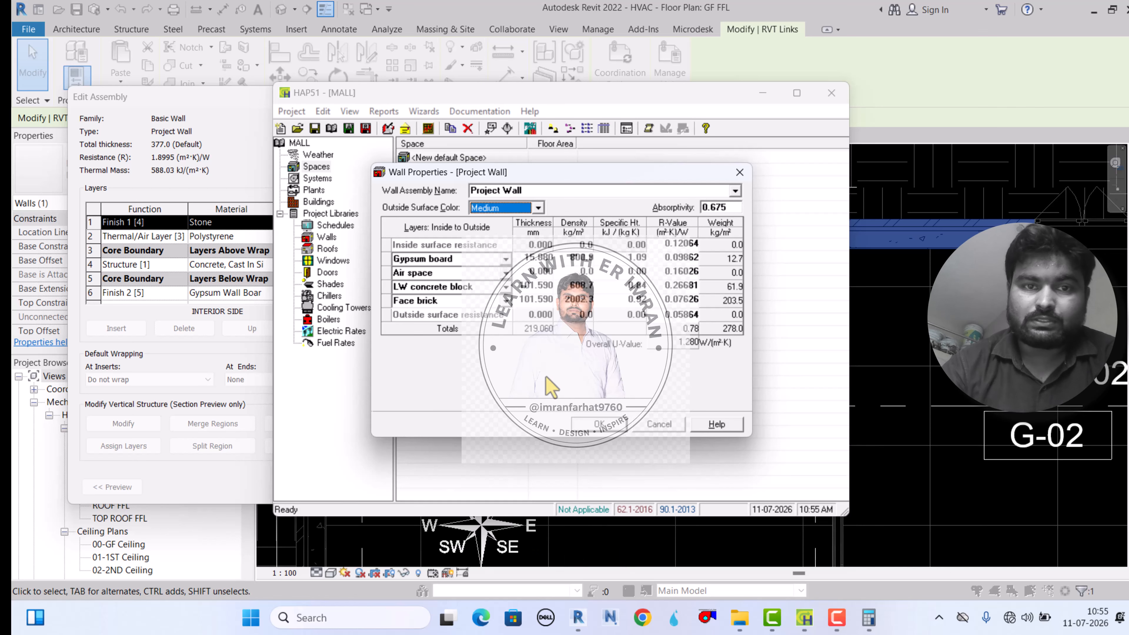
Switch to Revit, move the Edit Assembly dialog aside so its material and thickness columns stay readable beside HAP, and return to HAP
click(591, 541)
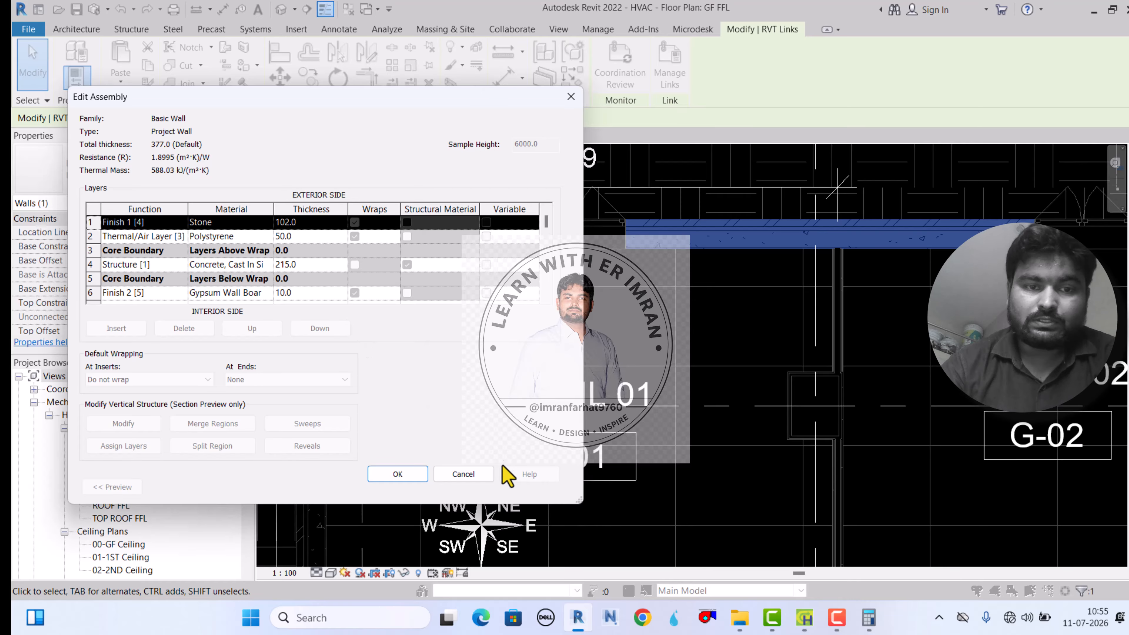
drag(362, 110, 223, 73)
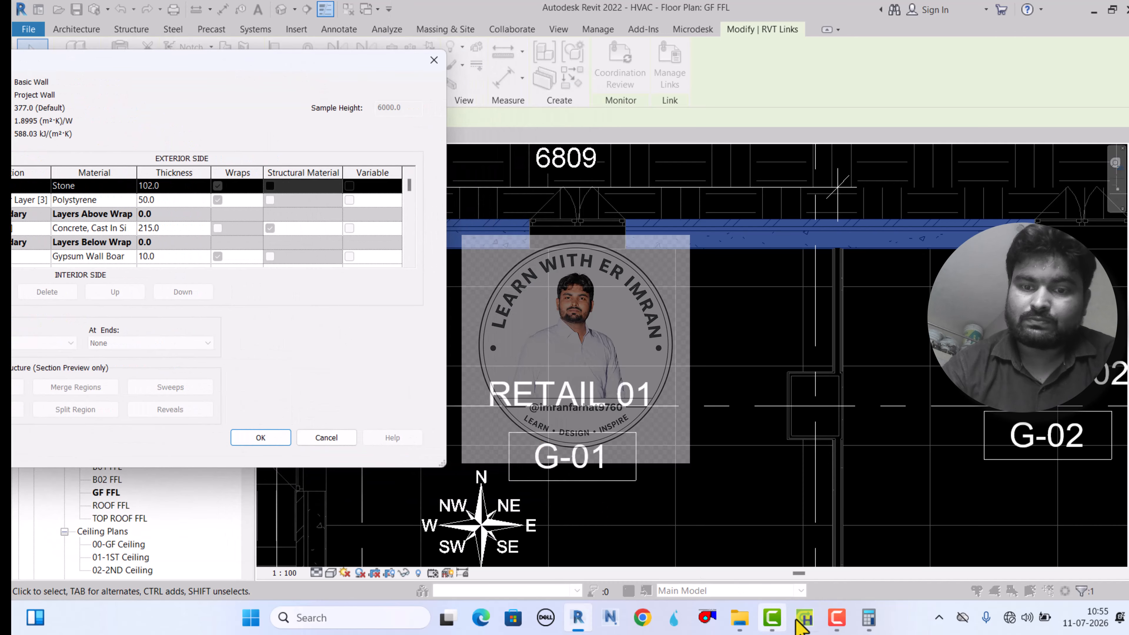
click(804, 617)
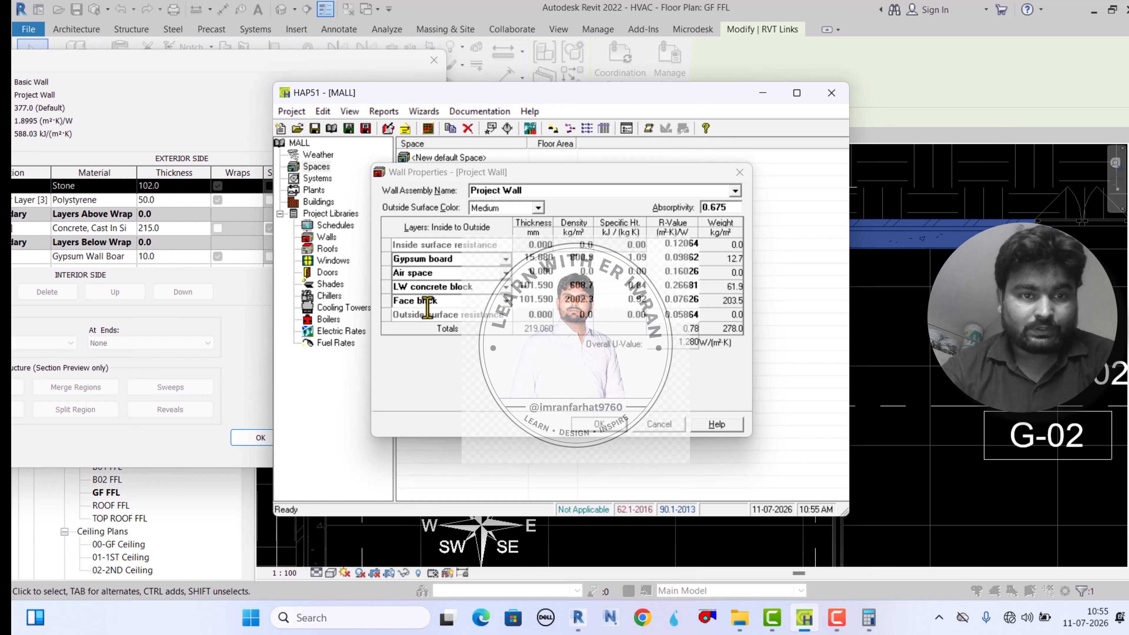
Set the gypsum board layer's thickness to 10 mm and the LW concrete block layer's thickness to 215 mm
click(550, 259)
key(BackSpace)
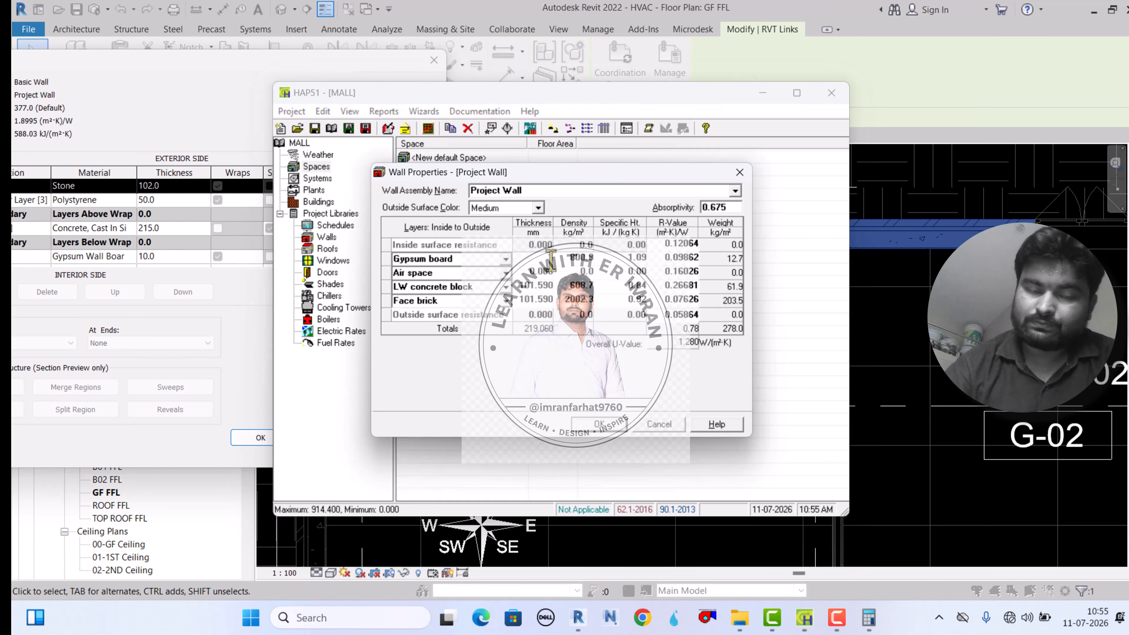
text(10)
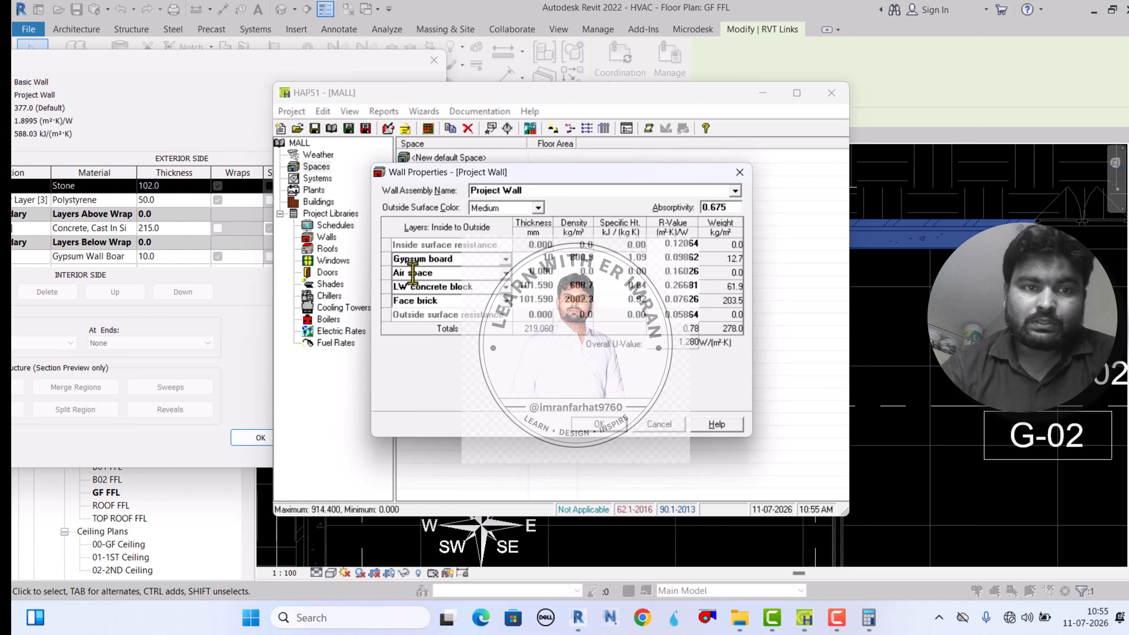
click(469, 276)
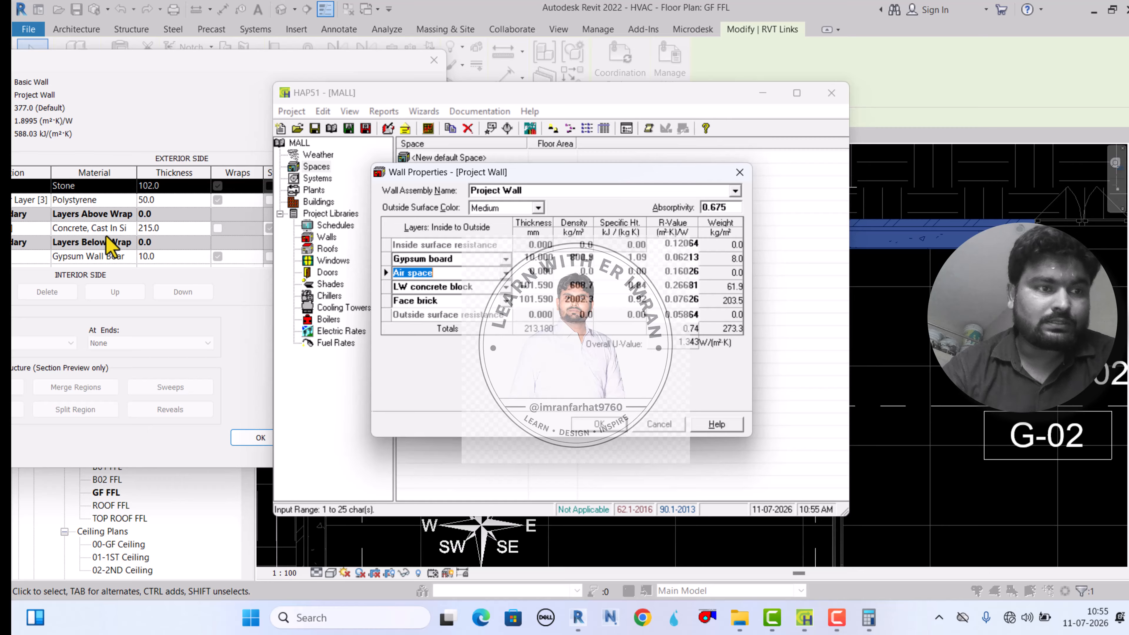
click(550, 284)
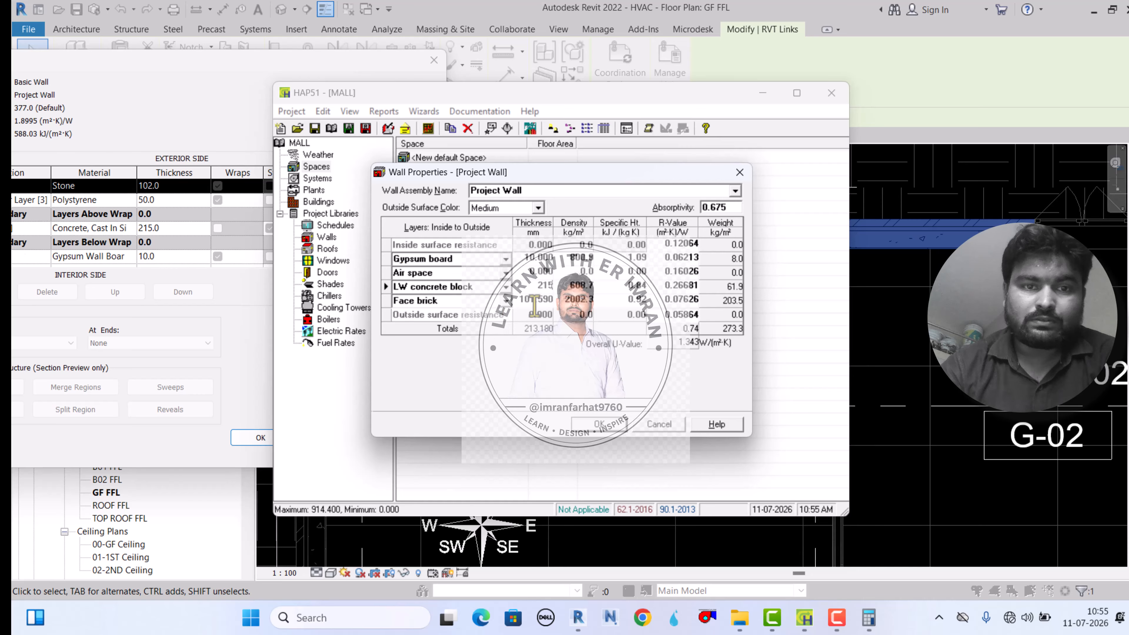
Look through the preset materials available for the face brick layer for a match to Revit's polystyrene layer
click(506, 306)
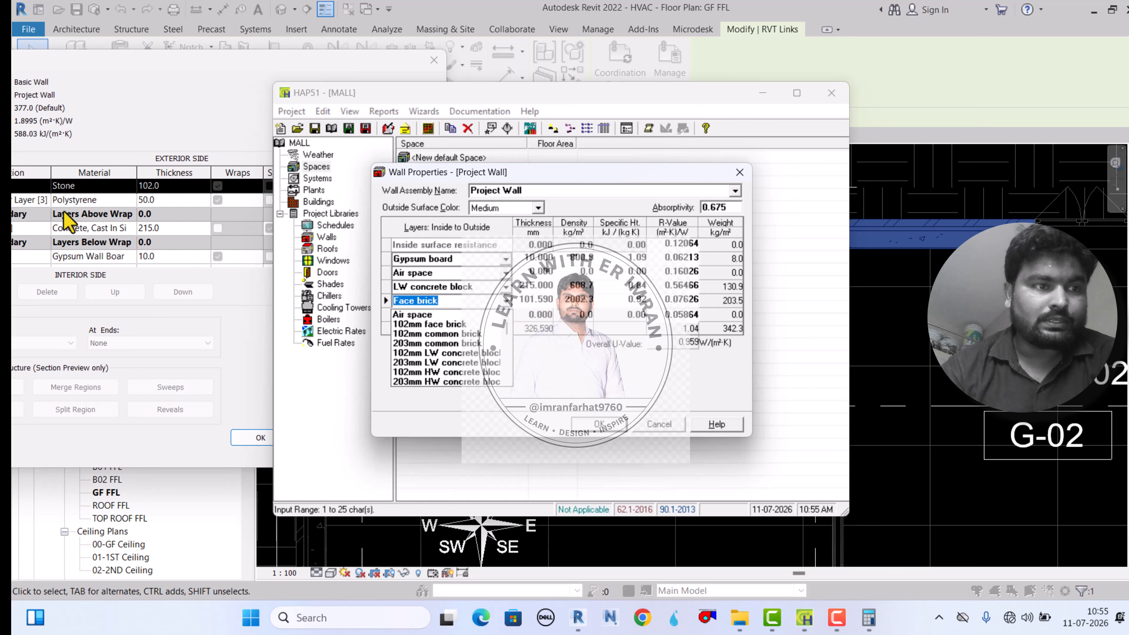
click(373, 279)
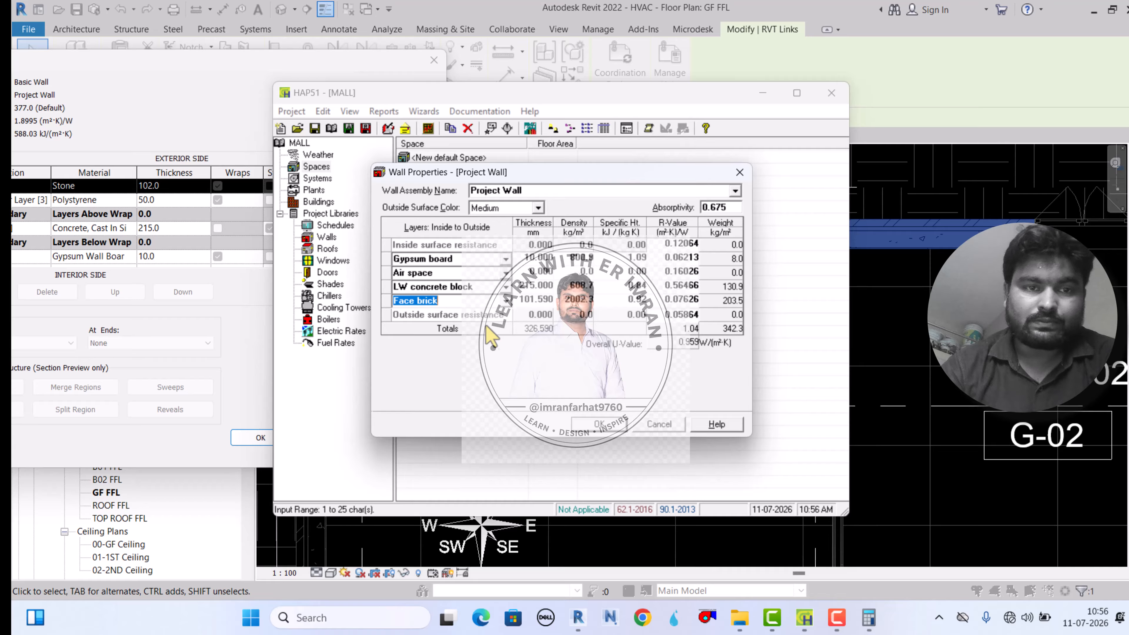
click(507, 301)
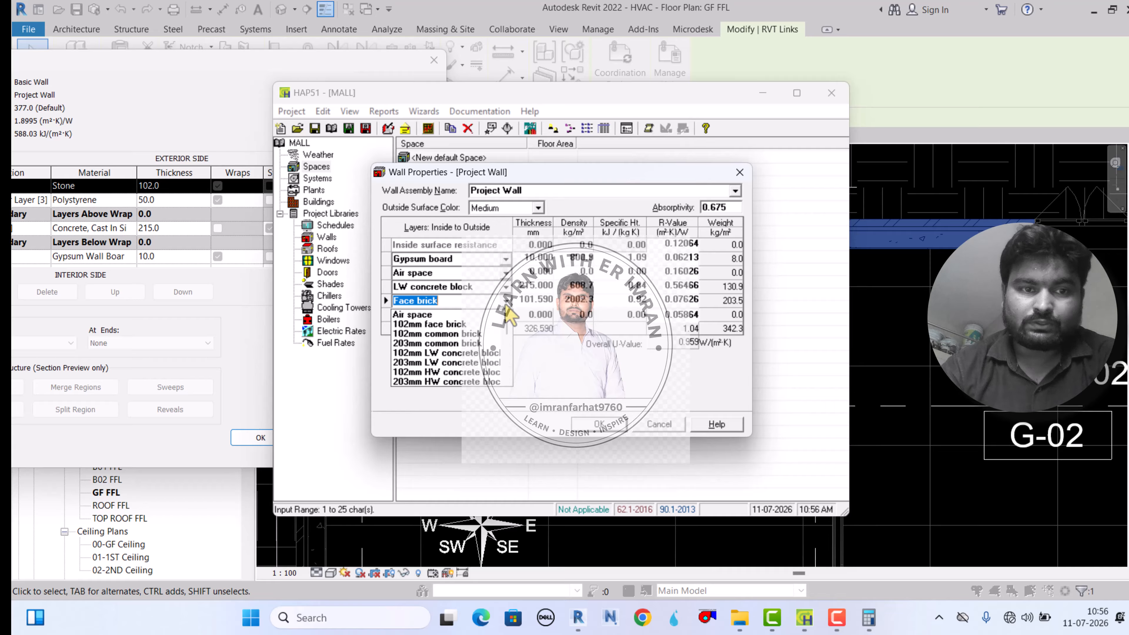
scroll(445, 347, down, 5)
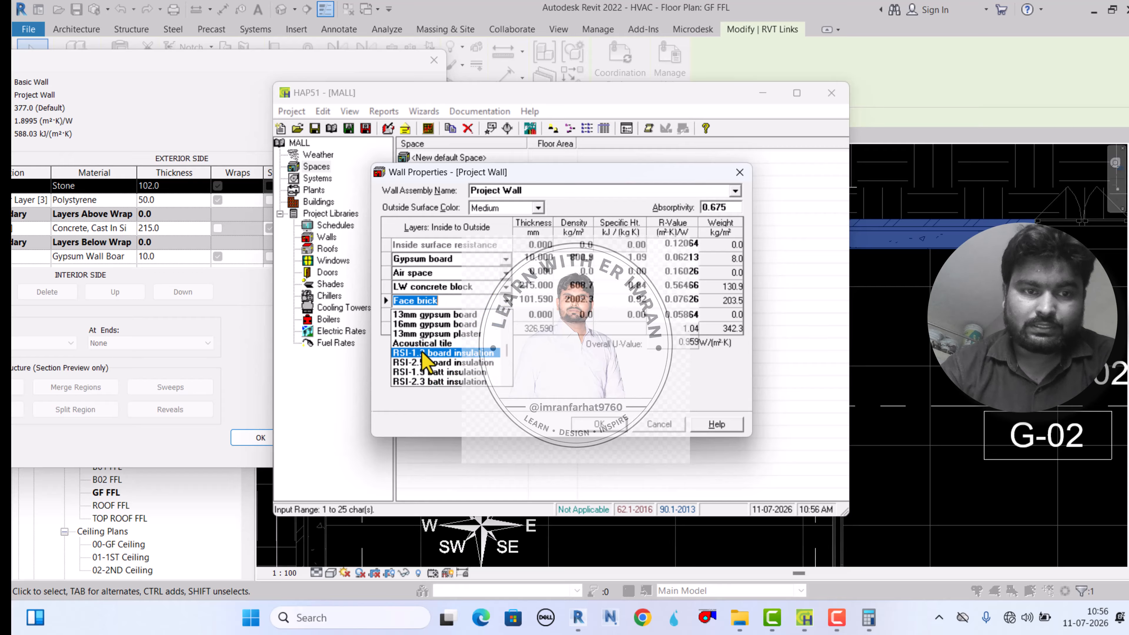
scroll(422, 342, down, 6)
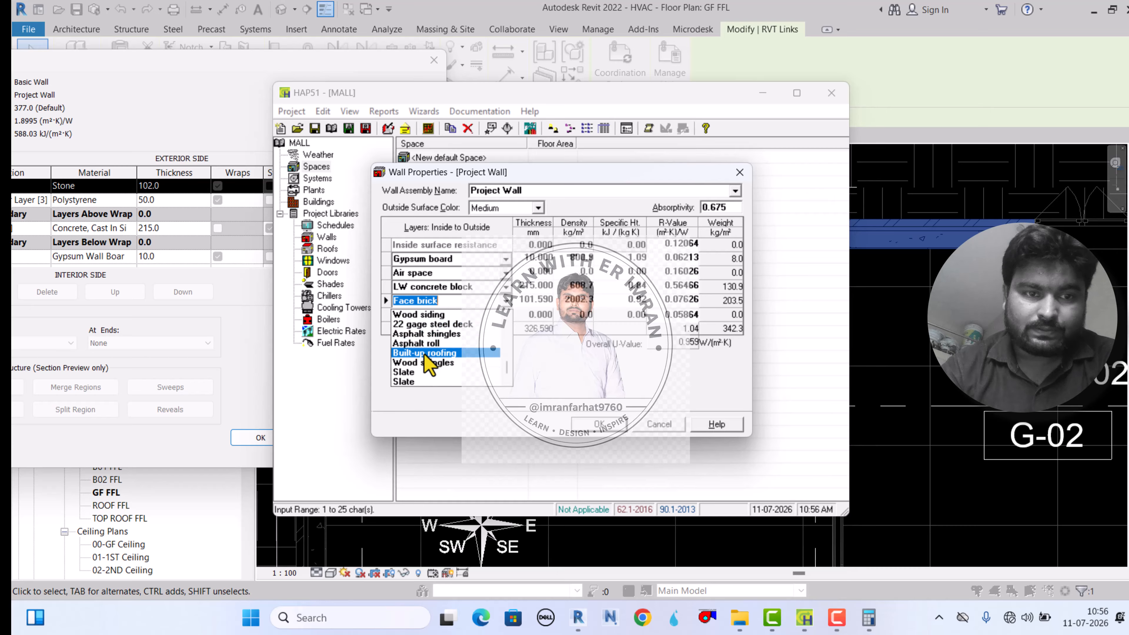
scroll(426, 356, up, 6)
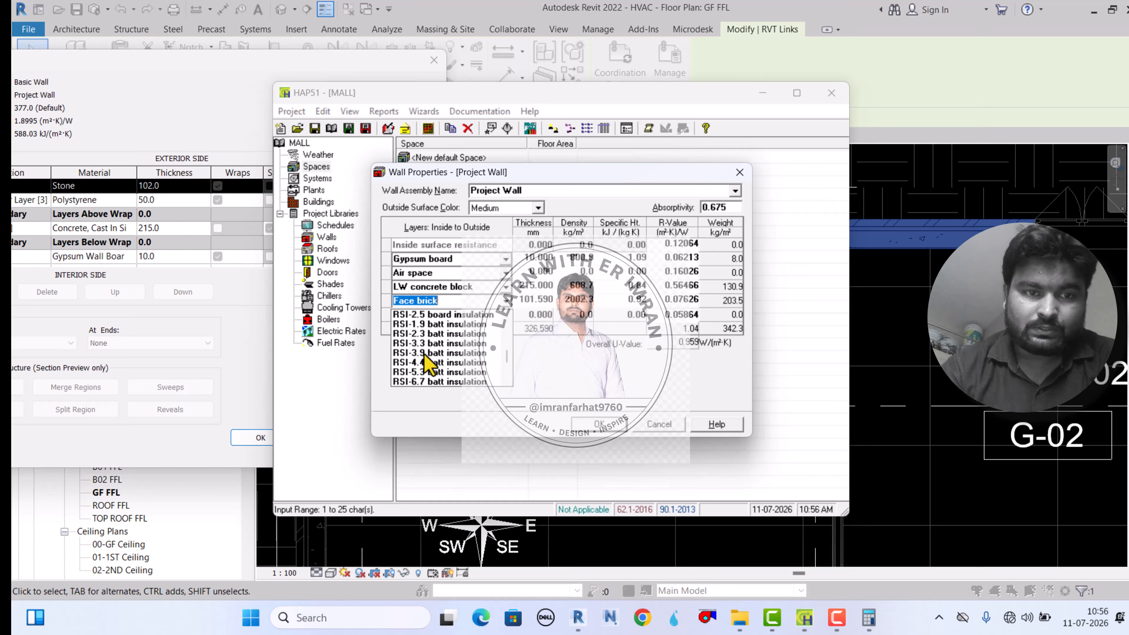
scroll(425, 357, up, 5)
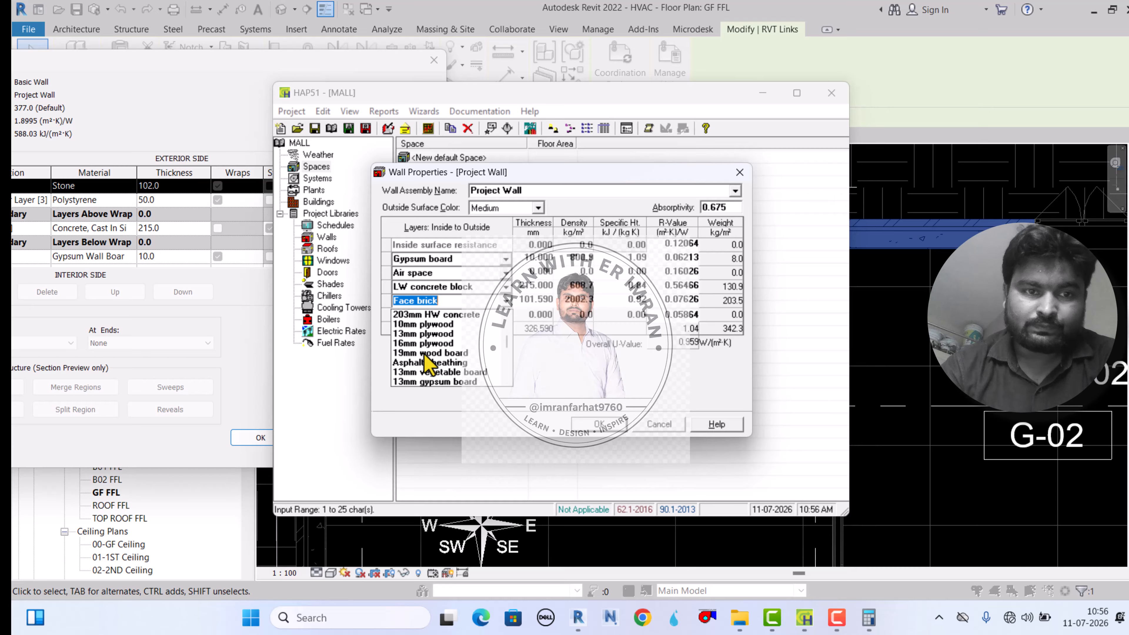
scroll(425, 363, up, 3)
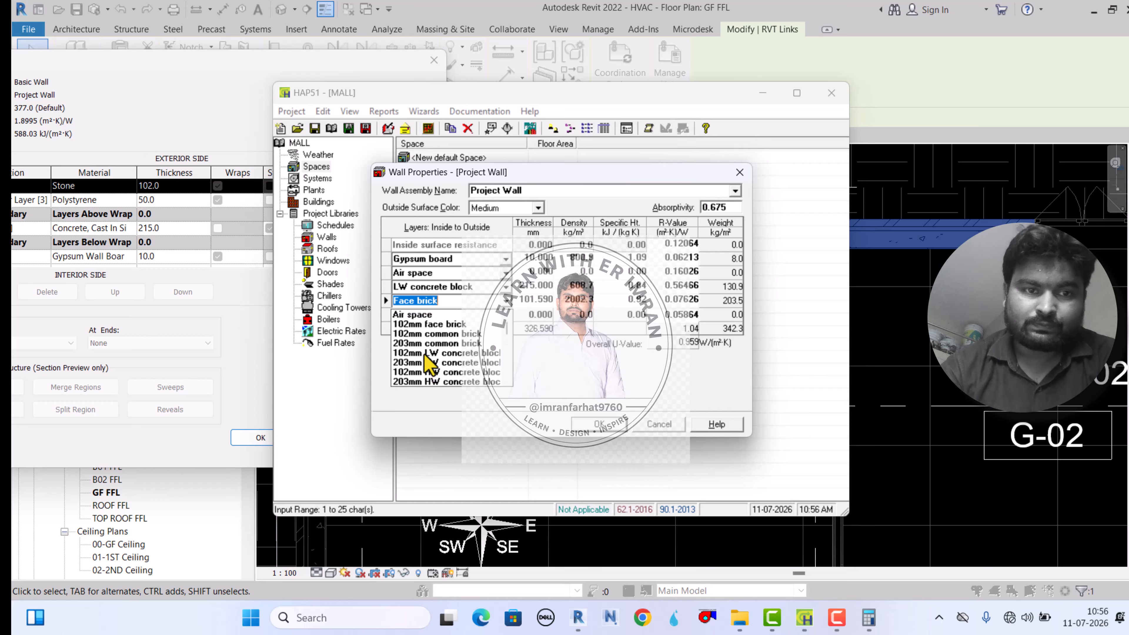
Rename the face brick layer as Polystyrene and set its thickness to 50 mm
click(442, 301)
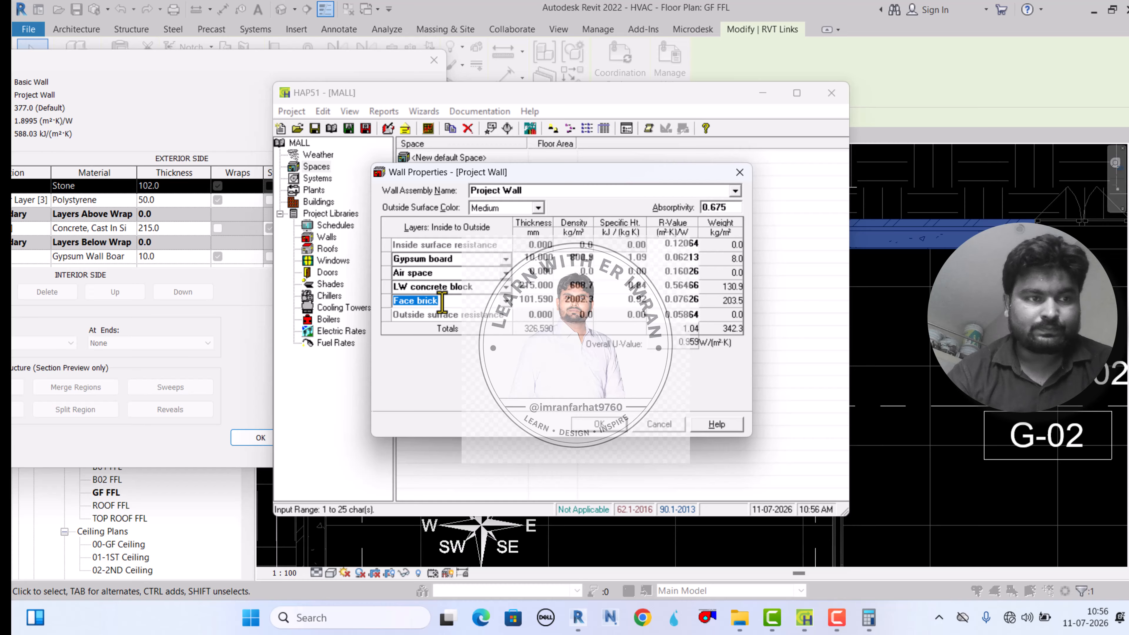
text(Polystyrene)
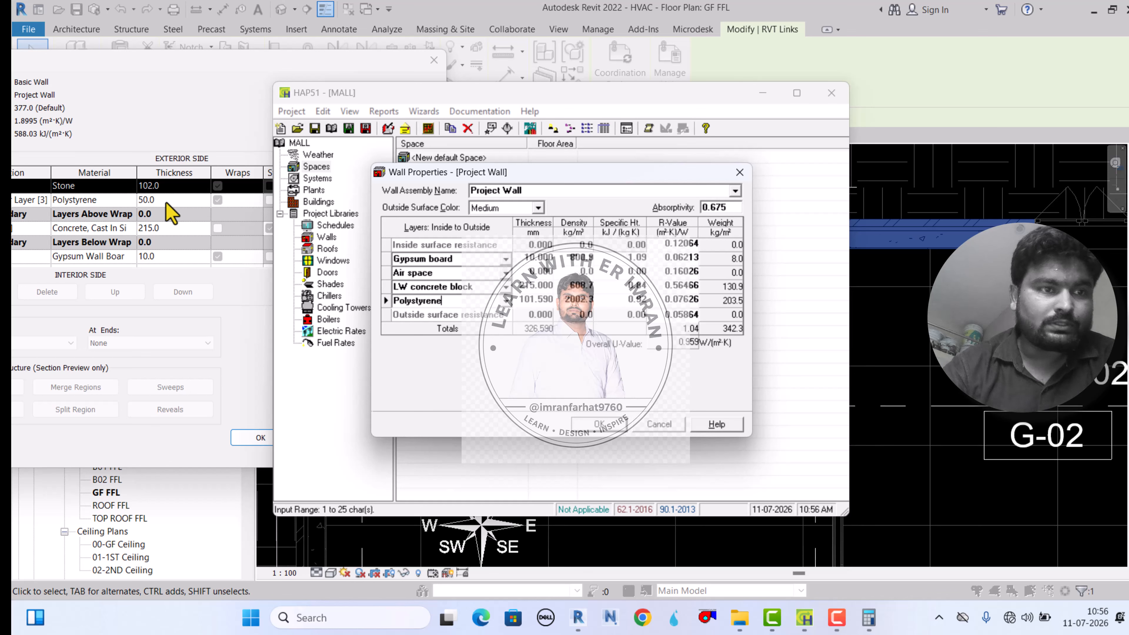
click(548, 298)
text(50)
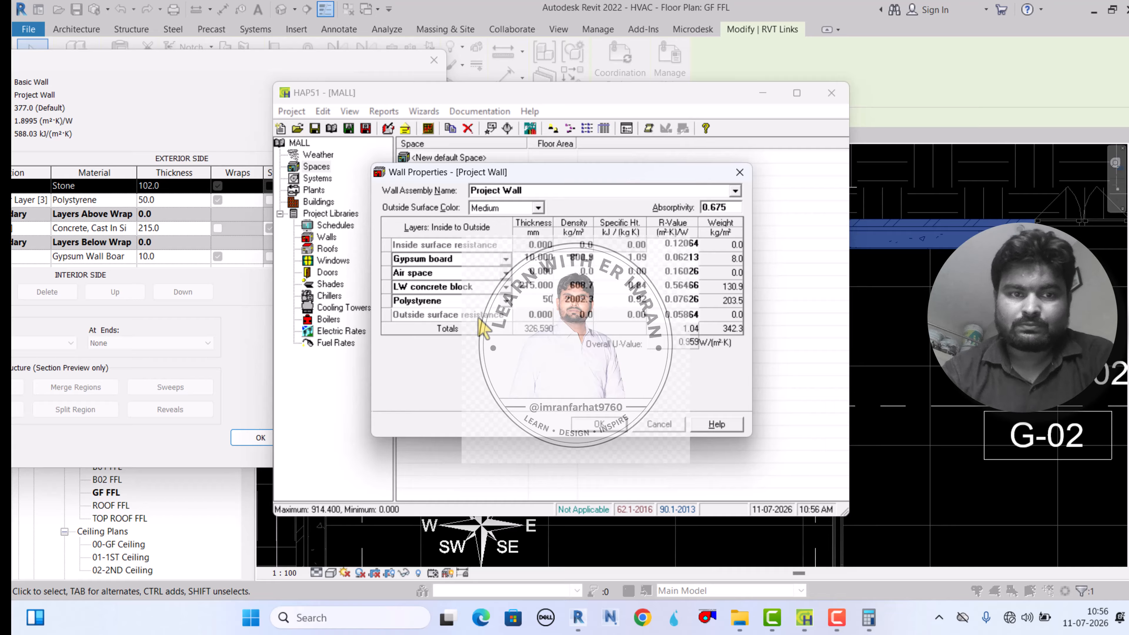
right_click(384, 301)
click(421, 310)
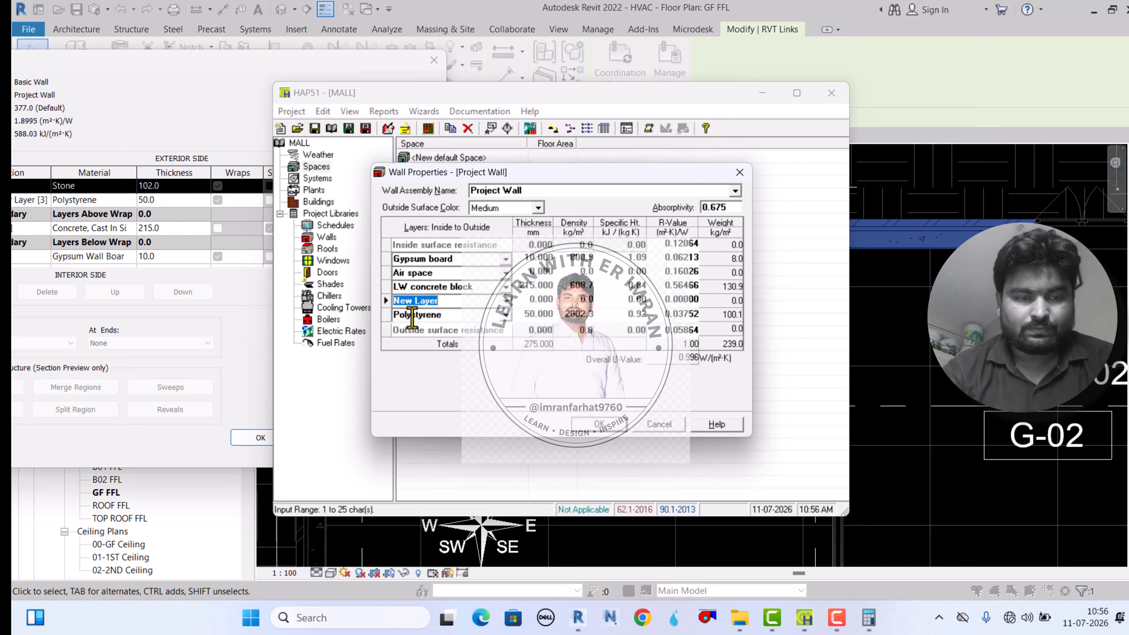
right_click(395, 305)
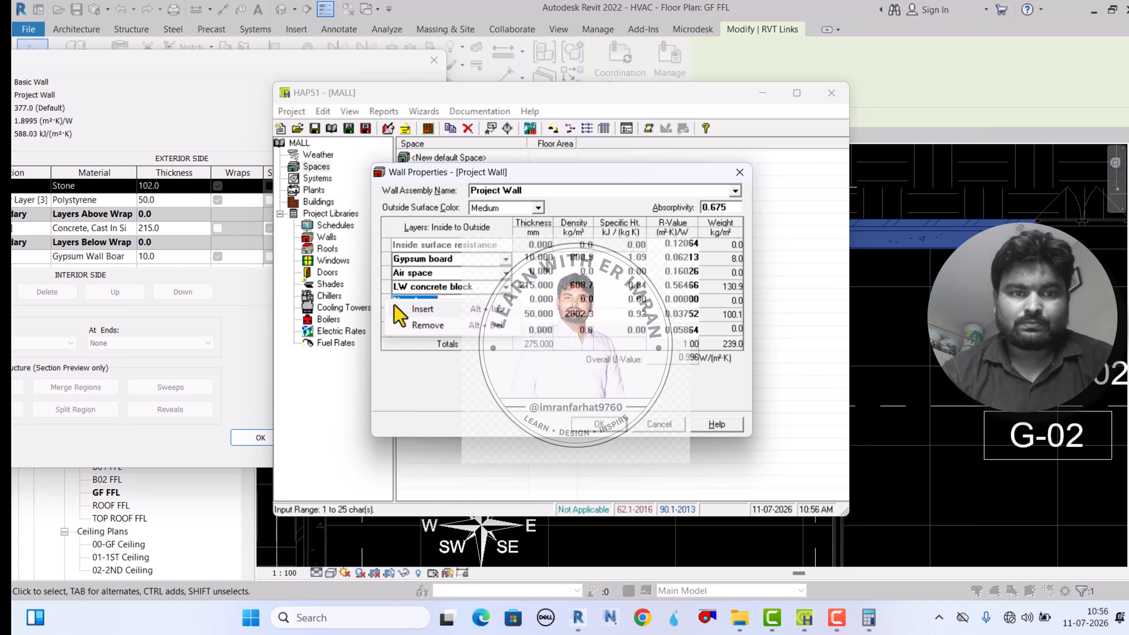
click(424, 326)
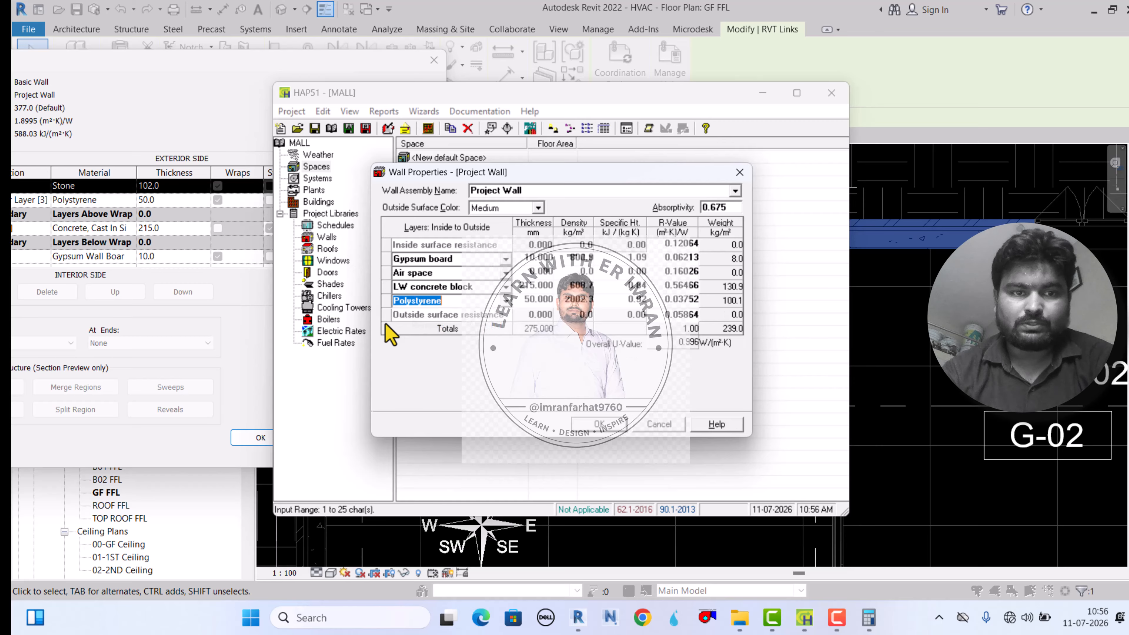
Replace the Polystyrene layer with a newly inserted layer of the same name, directly outside the LW concrete block
right_click(390, 305)
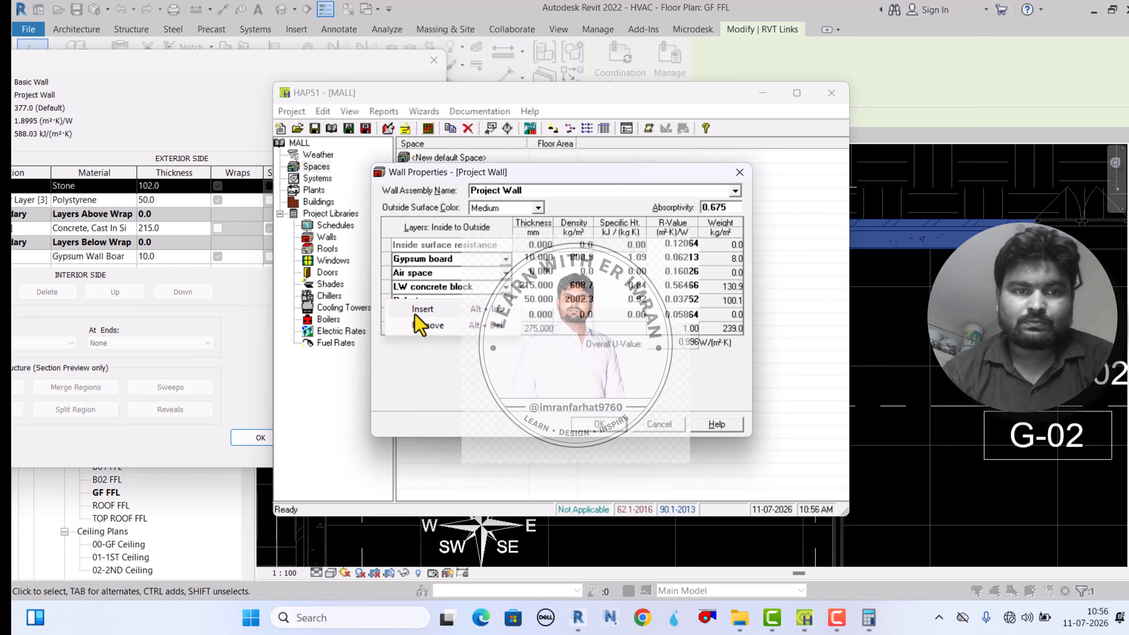
click(422, 308)
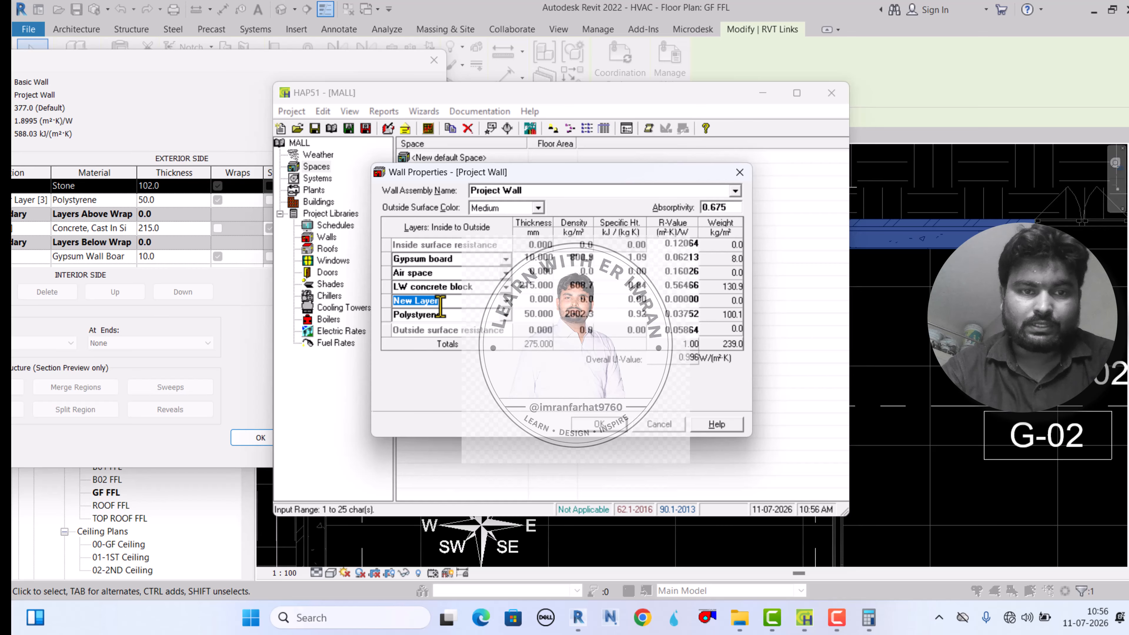
click(420, 317)
key(ctrl+c)
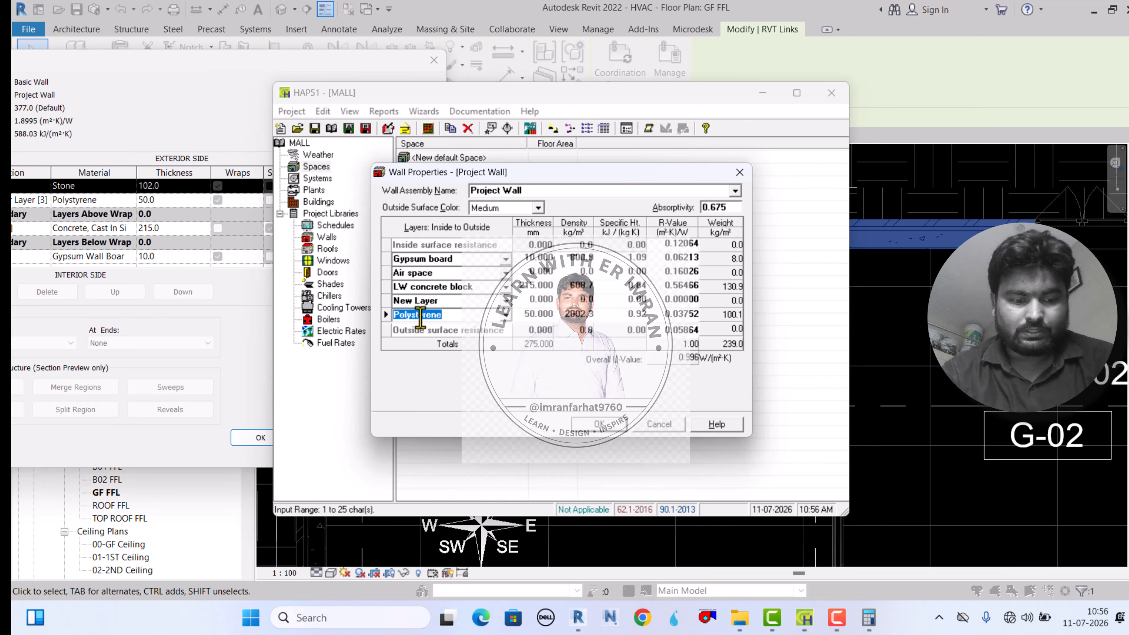
key(BackSpace)
click(443, 301)
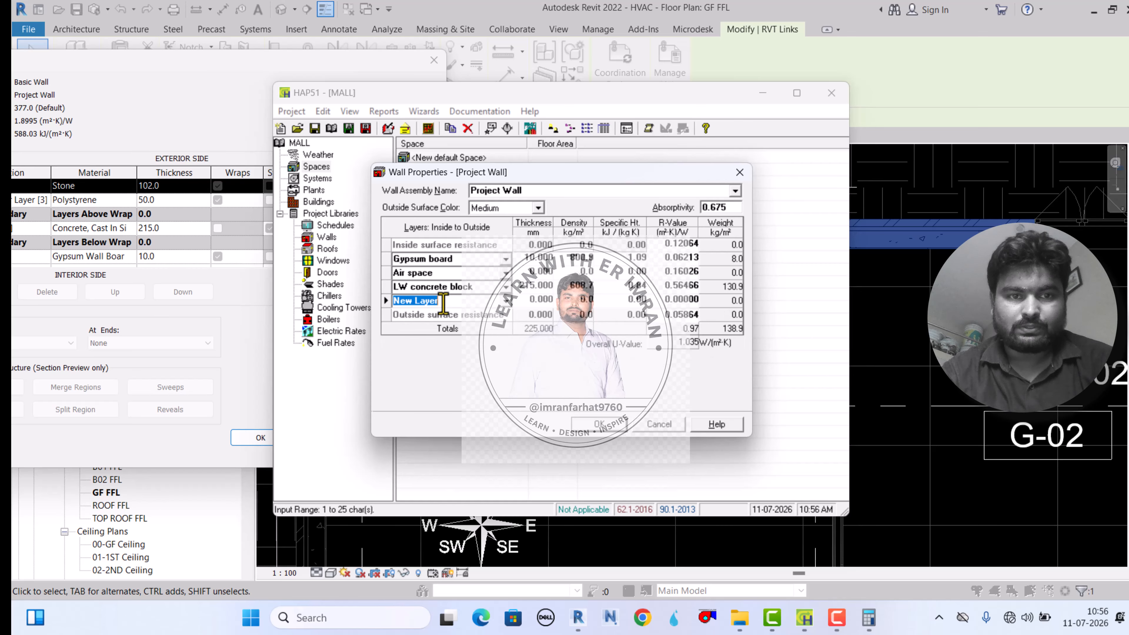
text(Polystyrene)
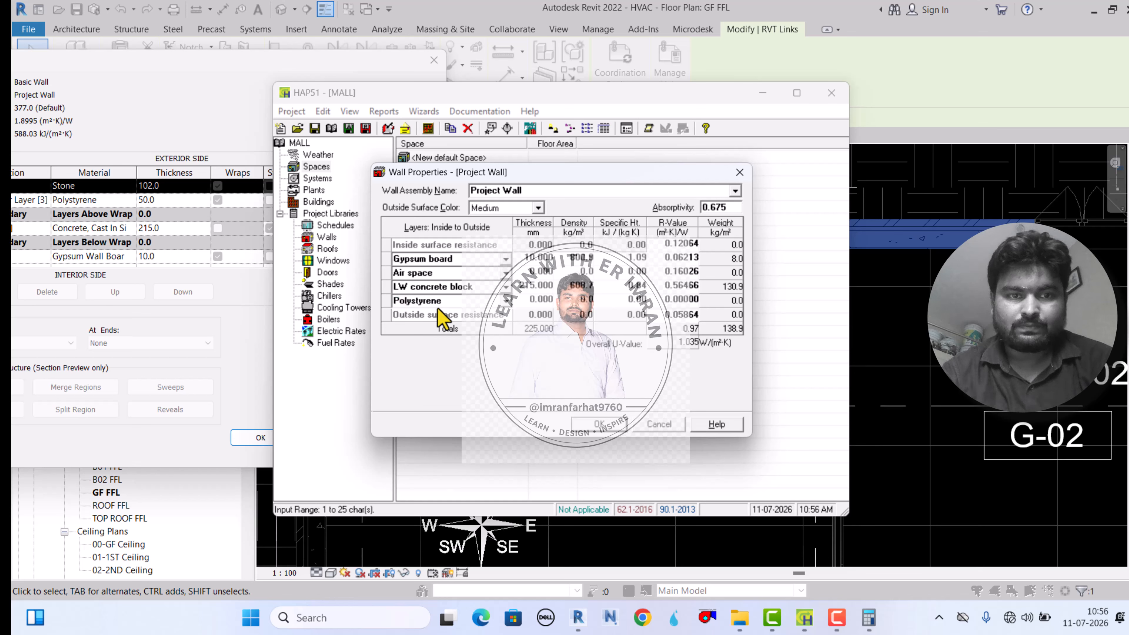
Insert a new layer between the LW concrete block and the outermost layer, named Polystyrene with a thickness of 50 mm
right_click(384, 301)
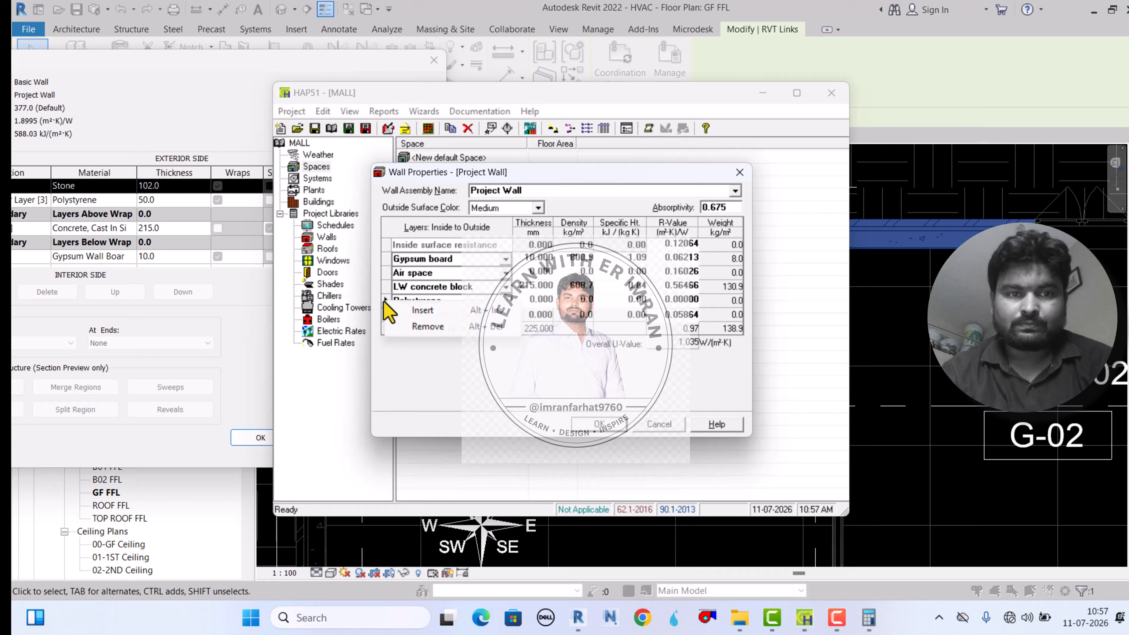
click(418, 315)
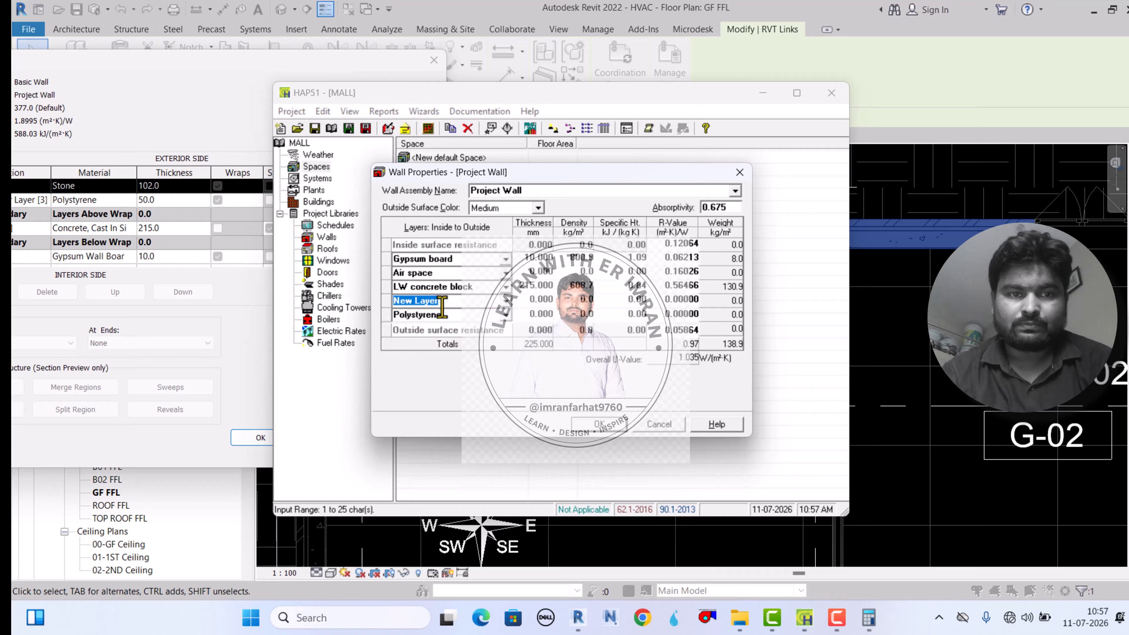
key(ctrl+v)
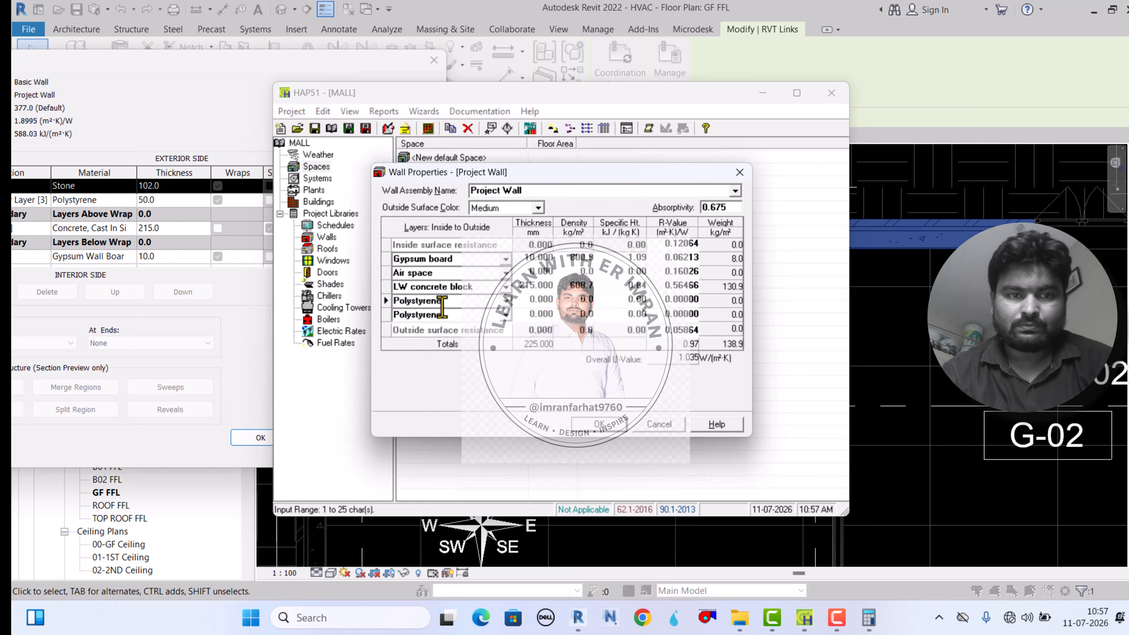
click(447, 307)
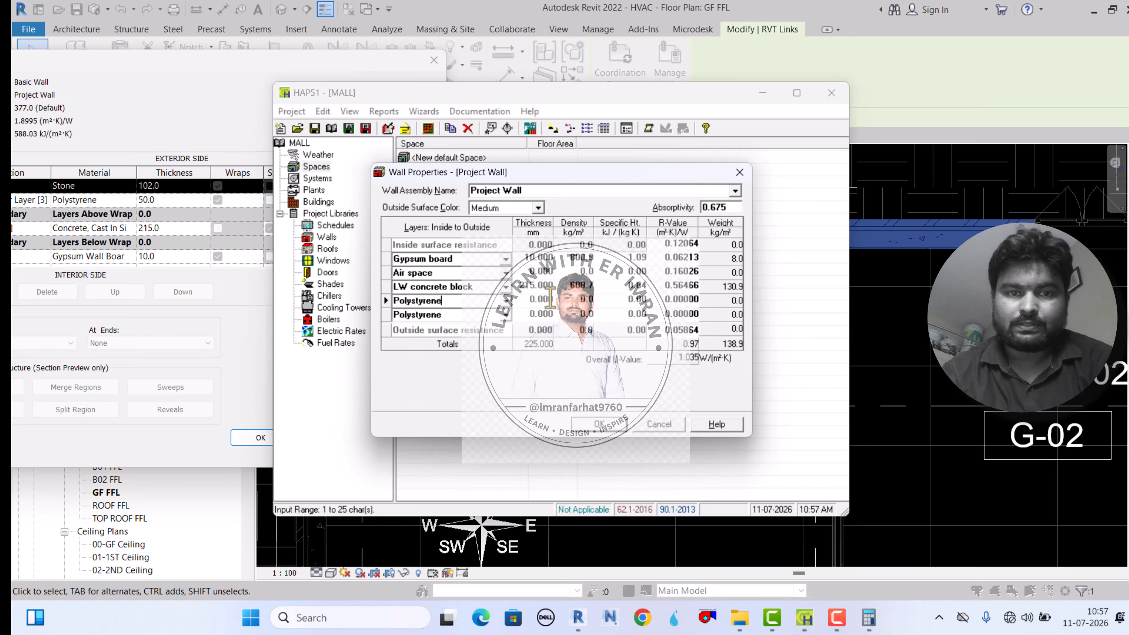
click(550, 299)
text(50)
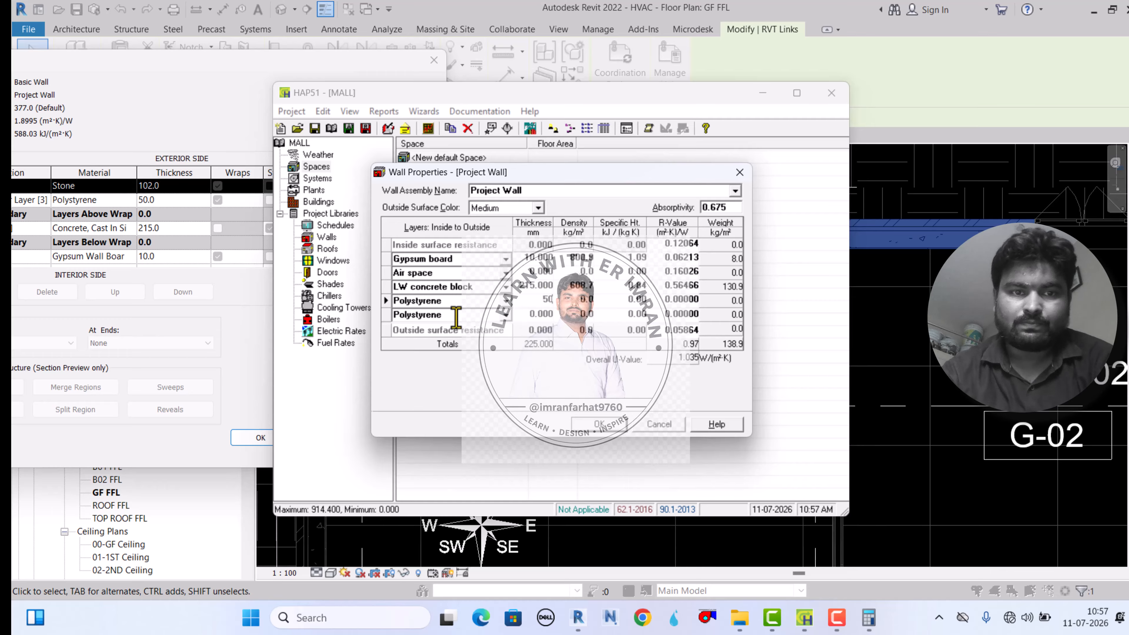
Rename the outermost Polystyrene layer as Stone and set its thickness to 102 mm to match Revit's wall layers
click(453, 316)
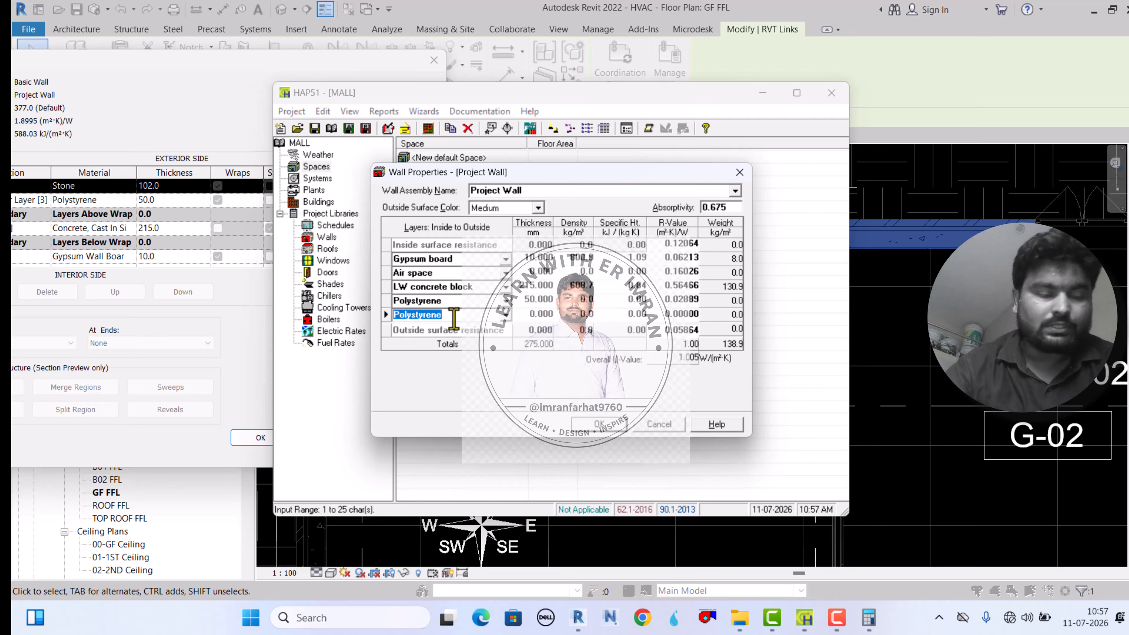
text(Stone)
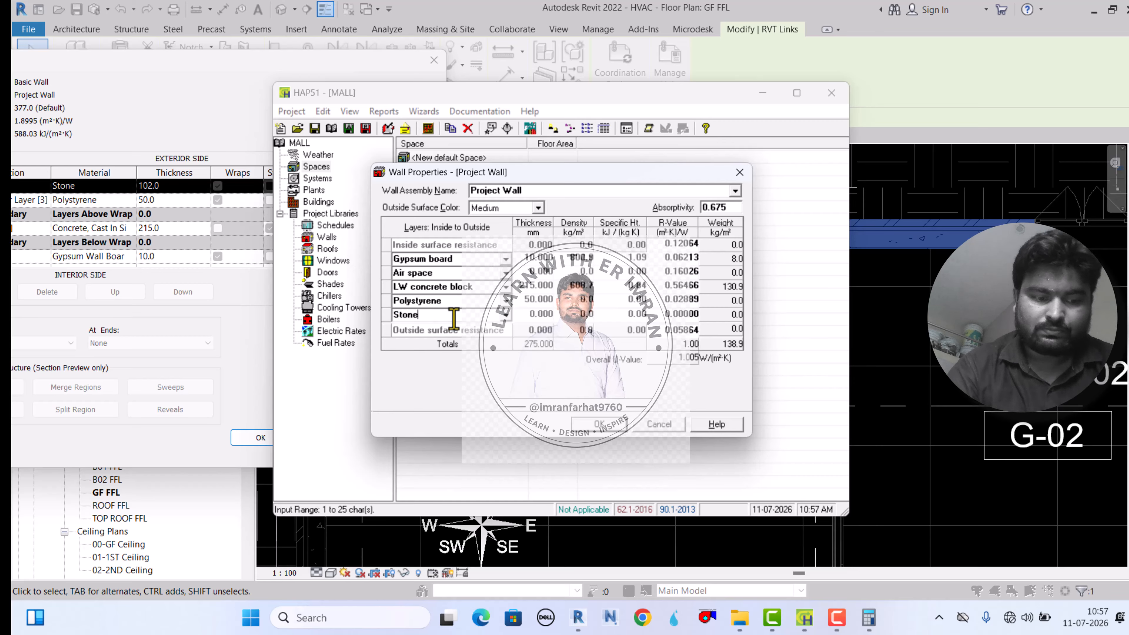
click(538, 314)
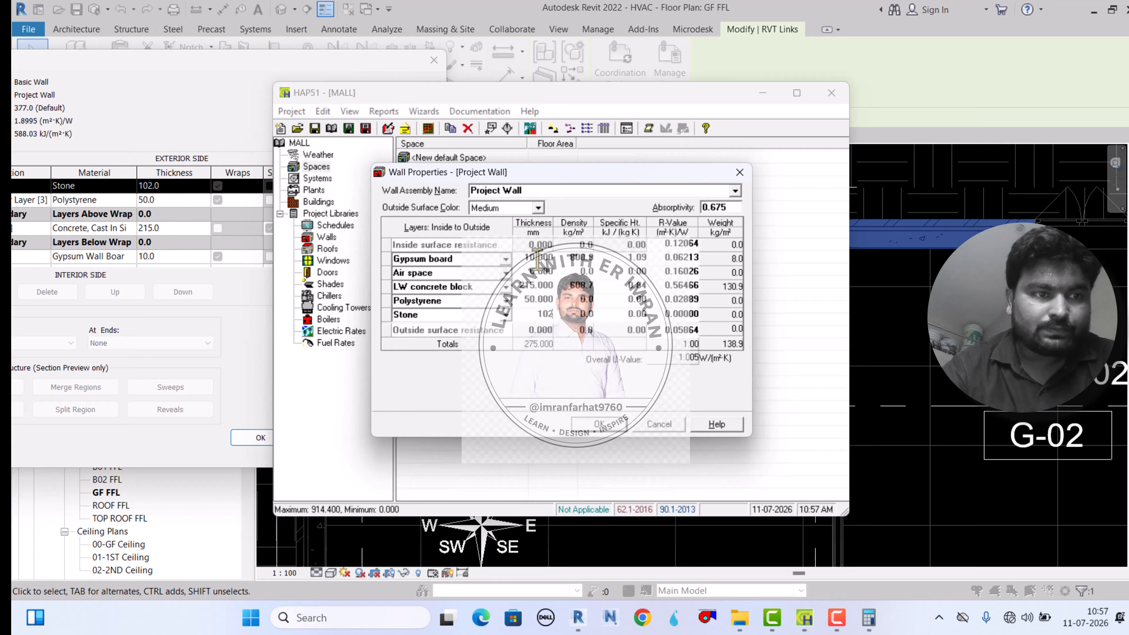
scroll(129, 244, down, 1)
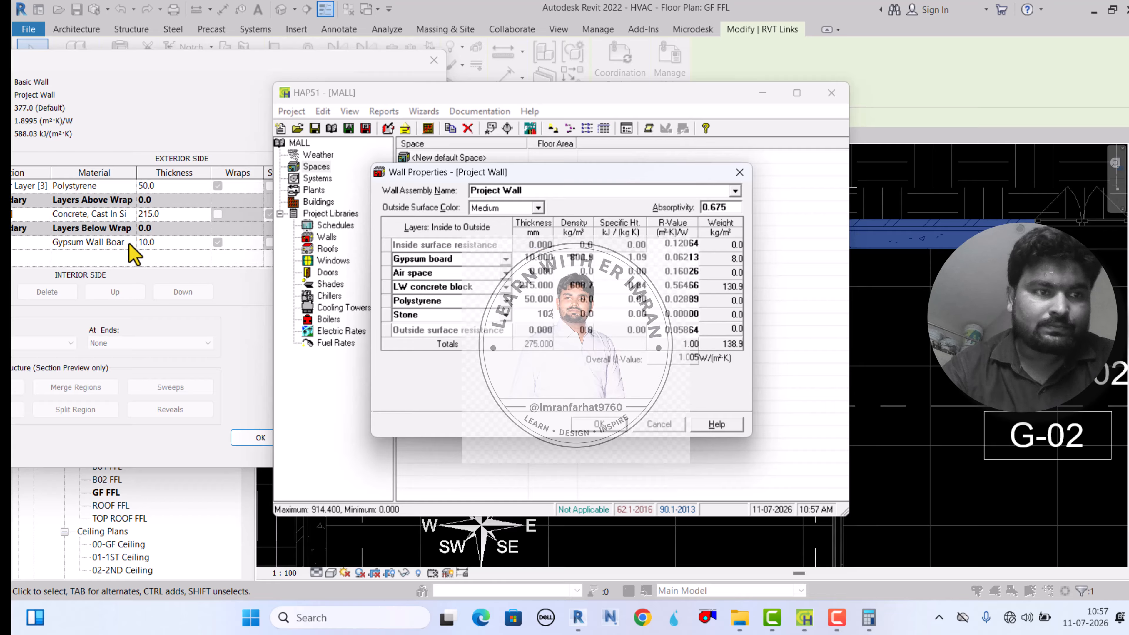
scroll(129, 244, up, 1)
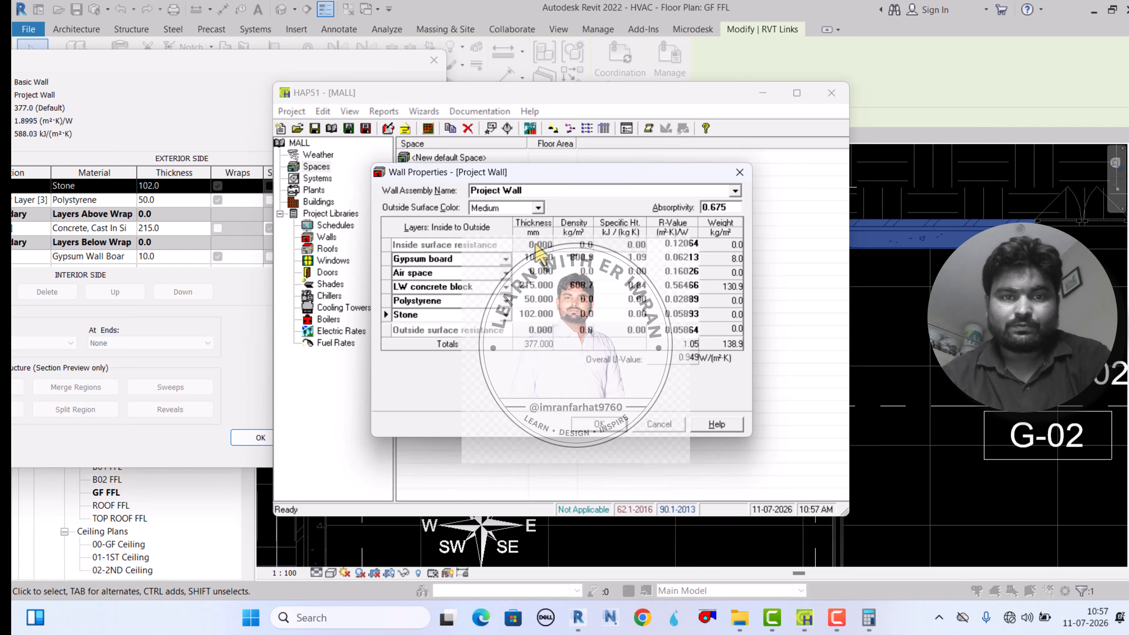
click(512, 313)
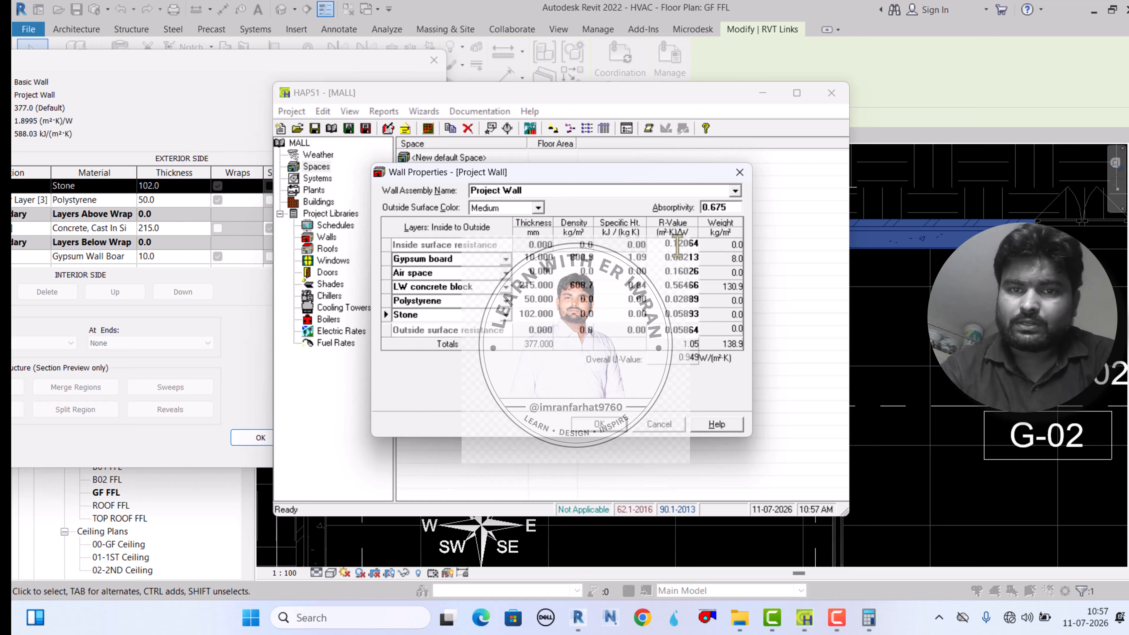
click(664, 244)
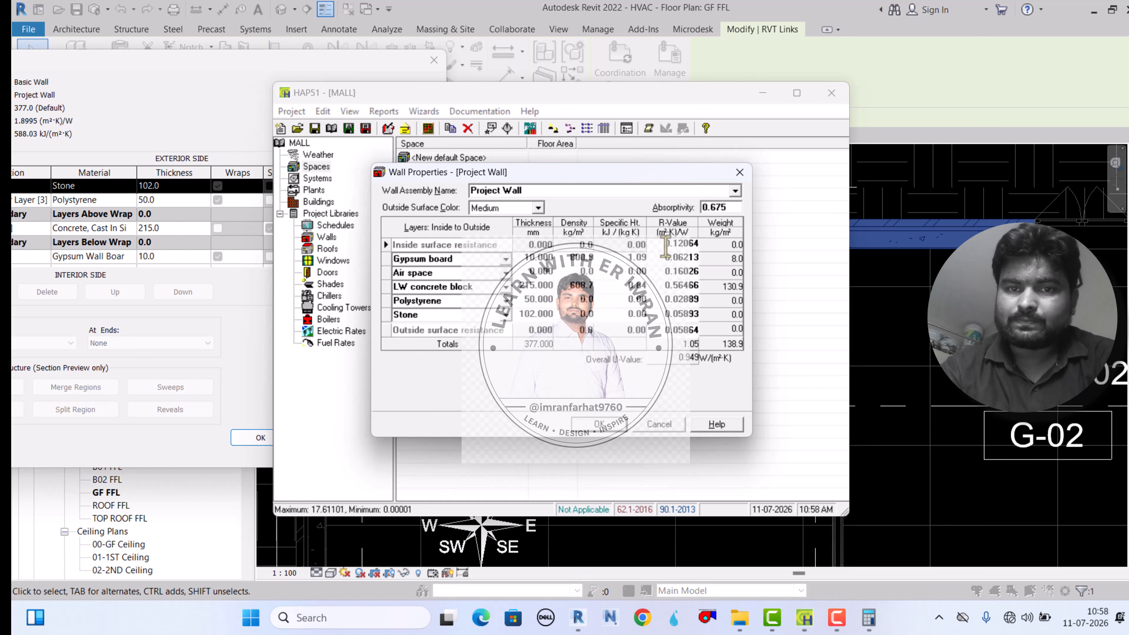
click(837, 618)
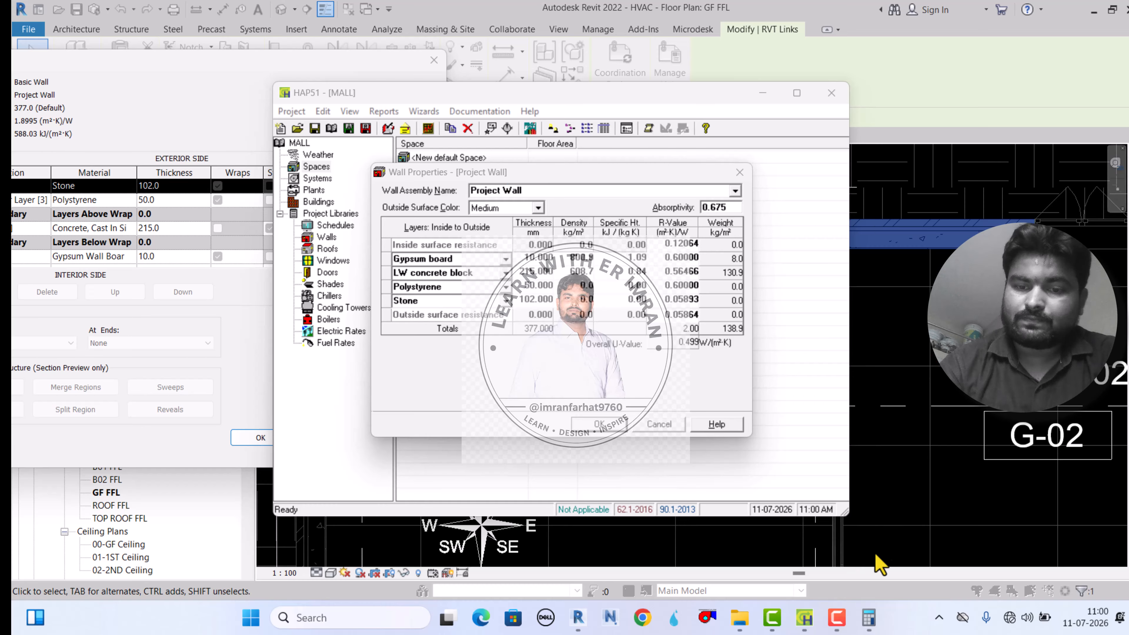
Switch to Revit and move the Edit Assembly dialog so the wall's thermal resistance can be read
click(868, 617)
click(915, 444)
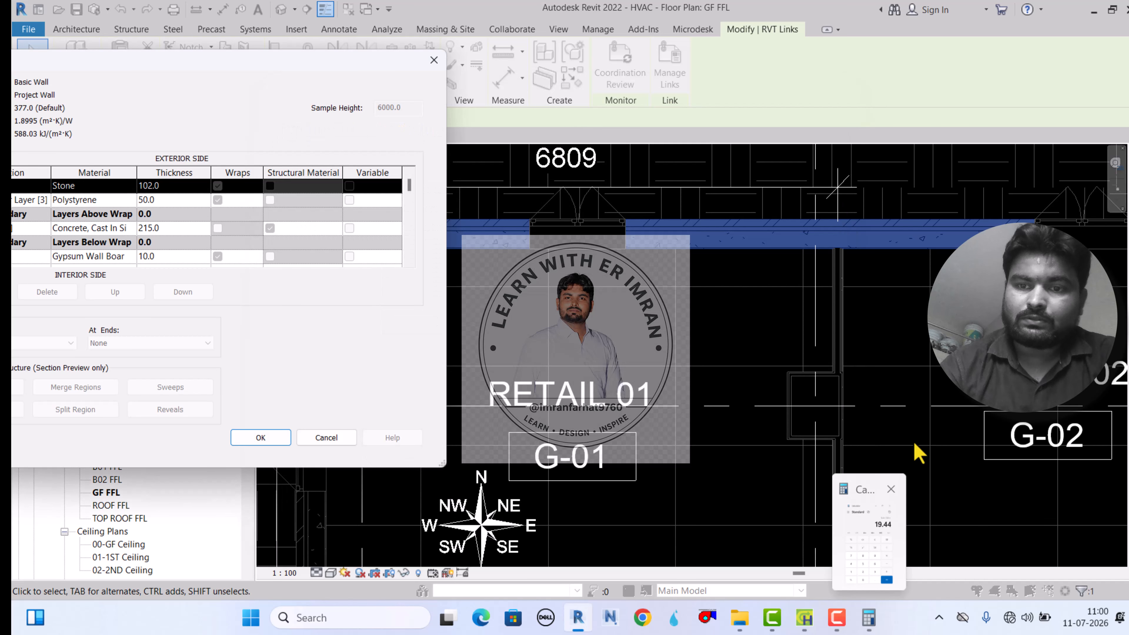
drag(297, 64, 419, 55)
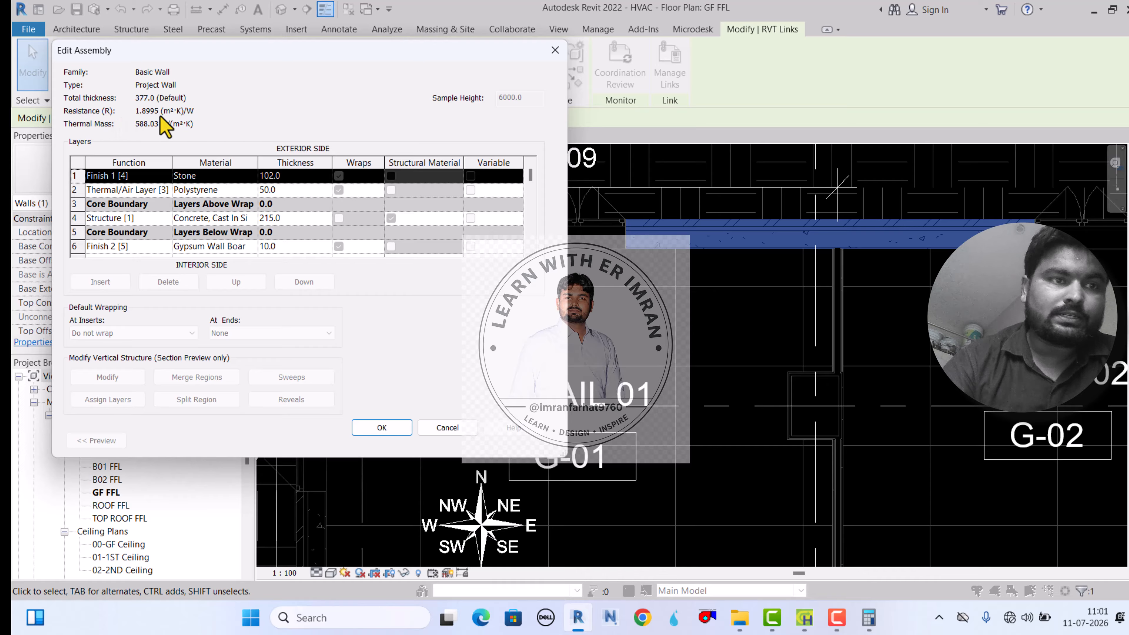
Calculate the Revit wall's U-value as 1 ÷ 1.8995 in Calculator and return to the Project Wall properties in HAP
key(alt+Tab)
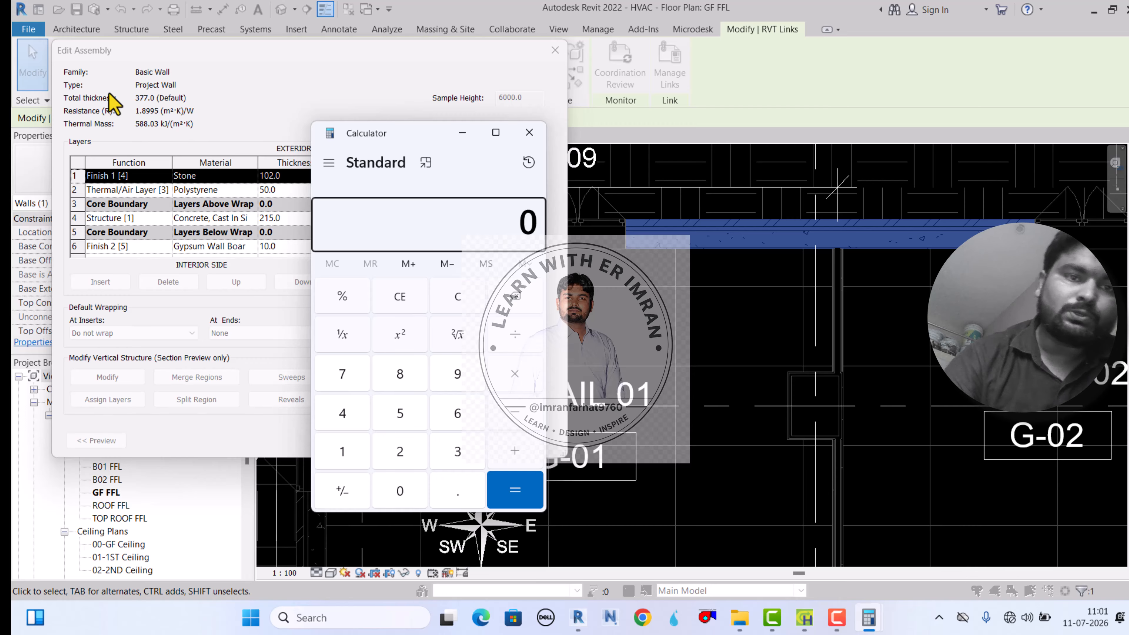
click(345, 451)
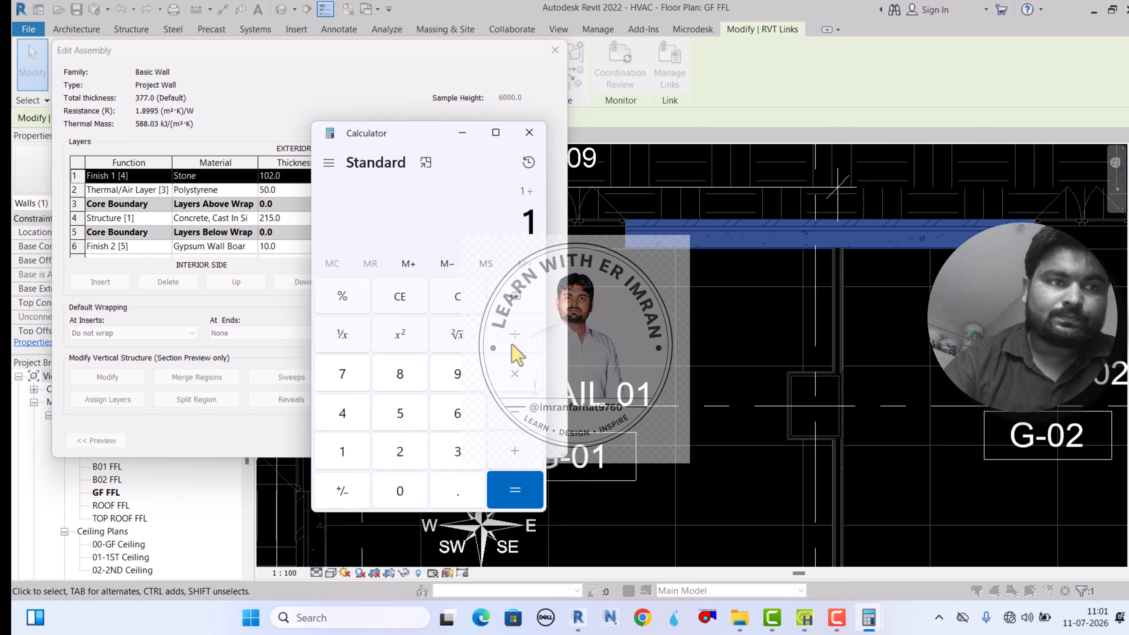
text(88)
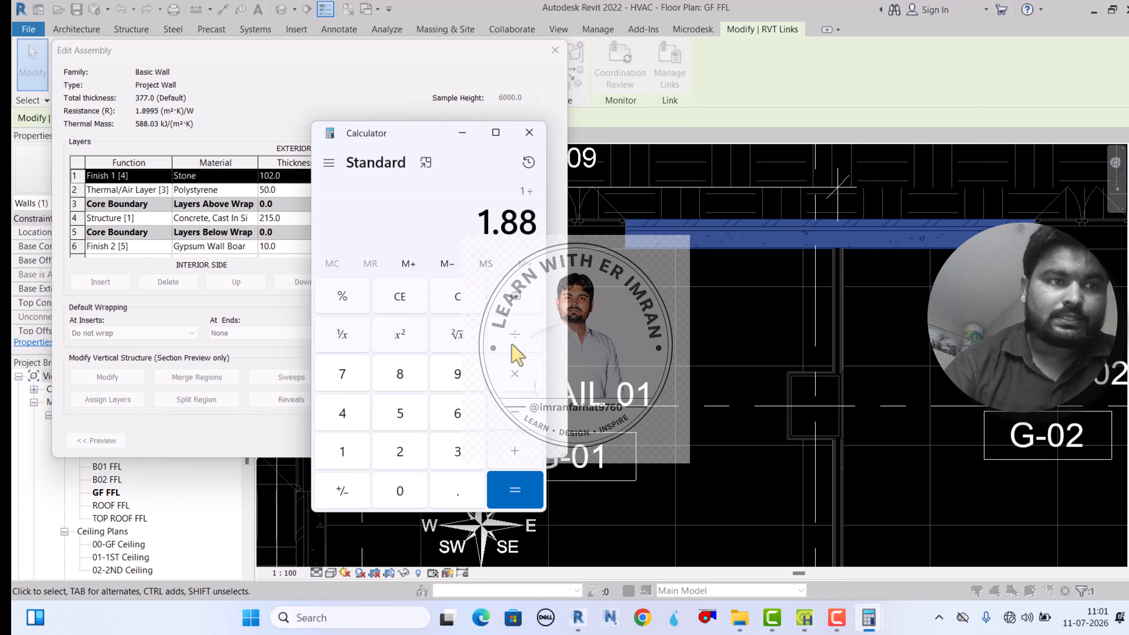
key(BackSpace)
text(995)
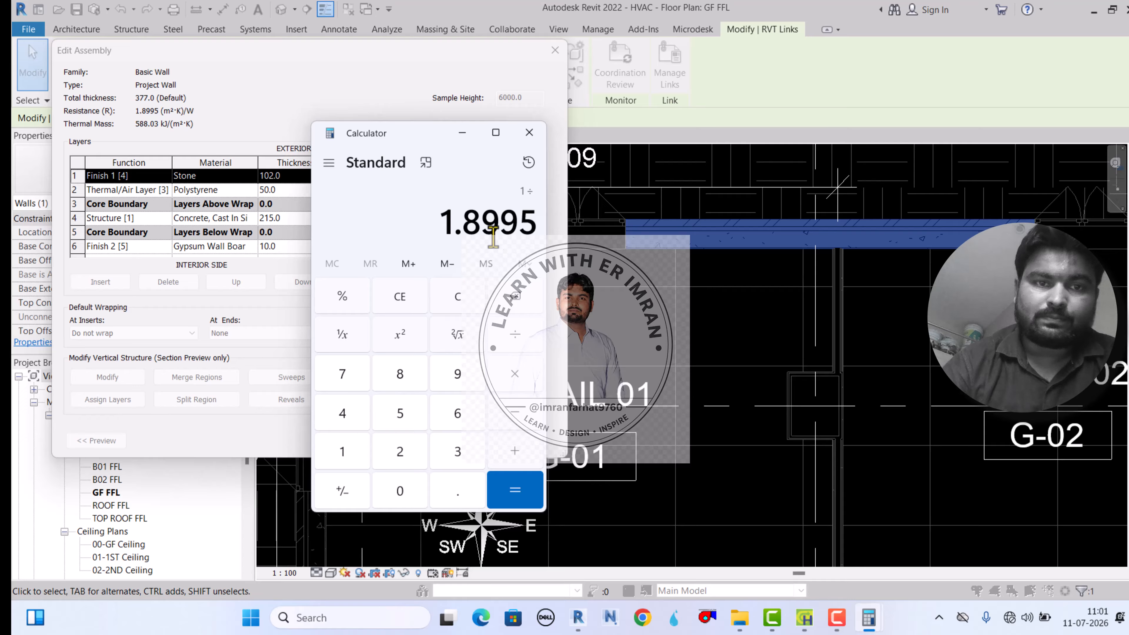
click(515, 491)
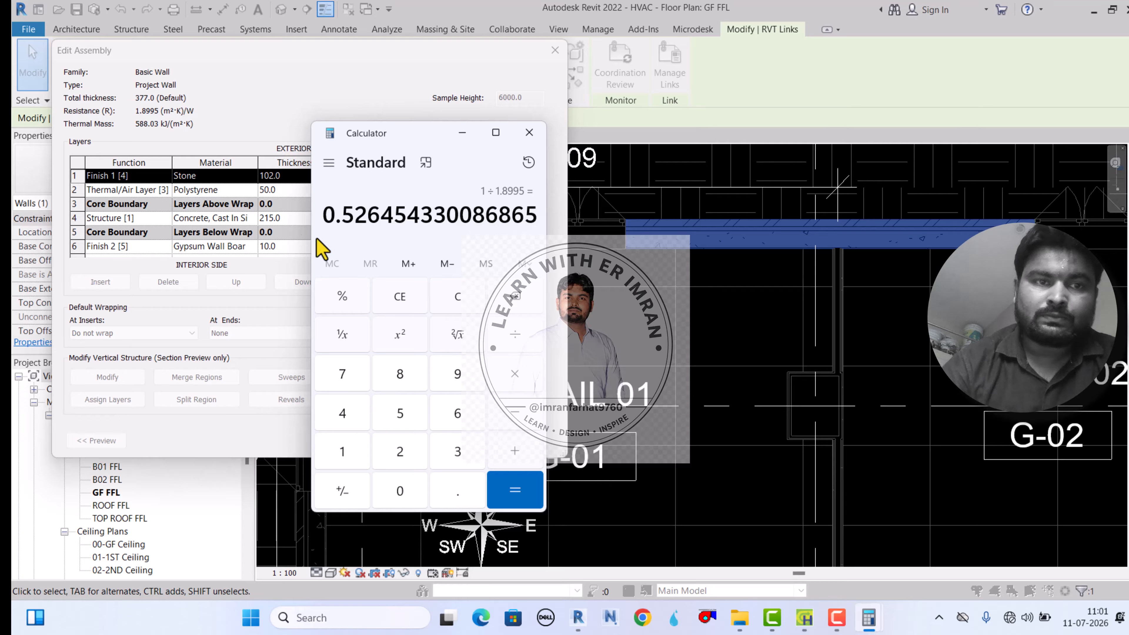
click(461, 133)
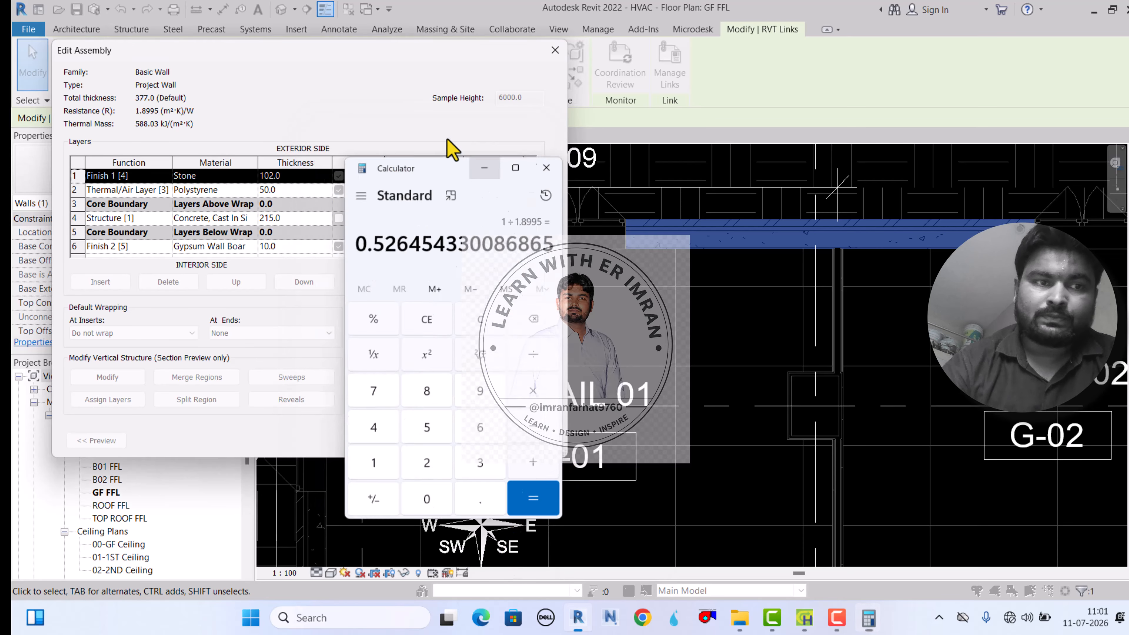
click(804, 617)
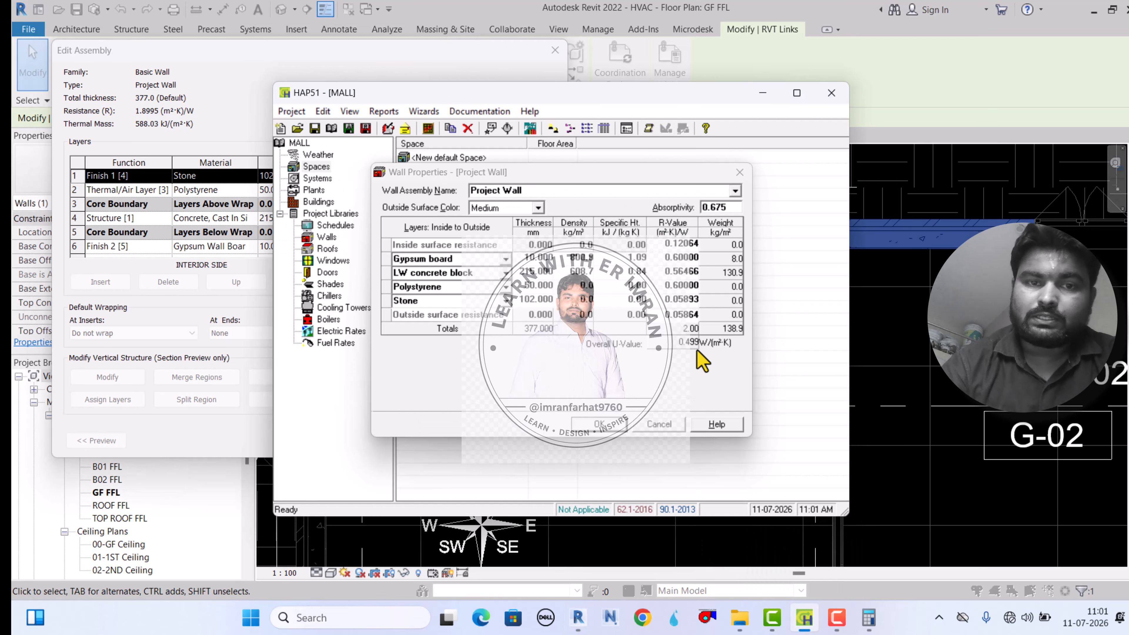
Try an R-value of 0.7 for the gypsum board layer and check the overall U-value
click(667, 273)
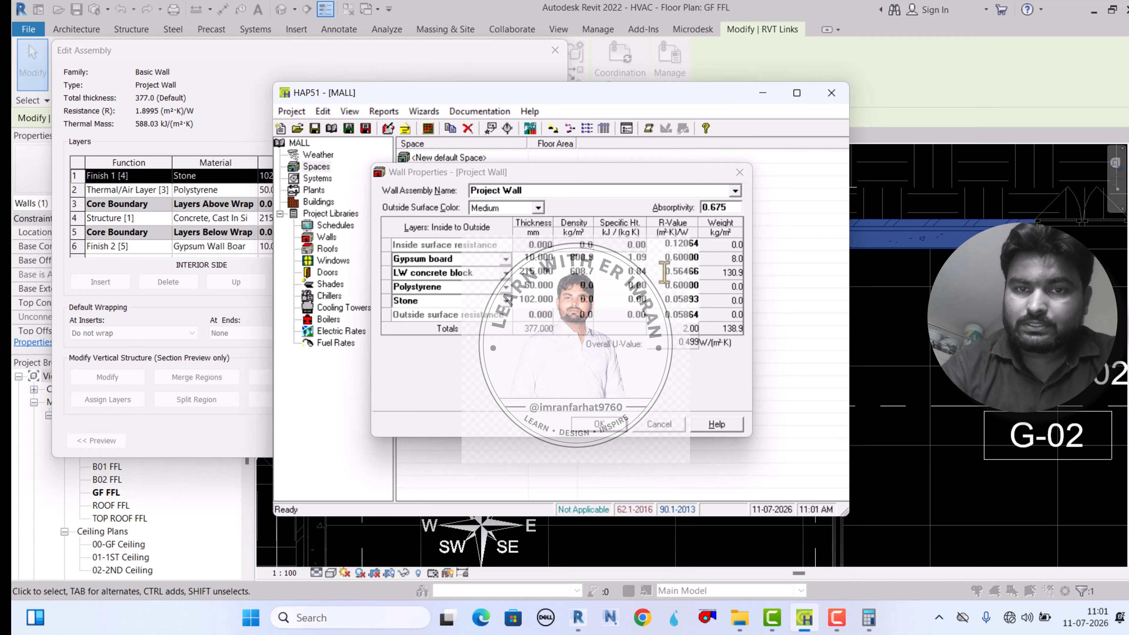
click(663, 273)
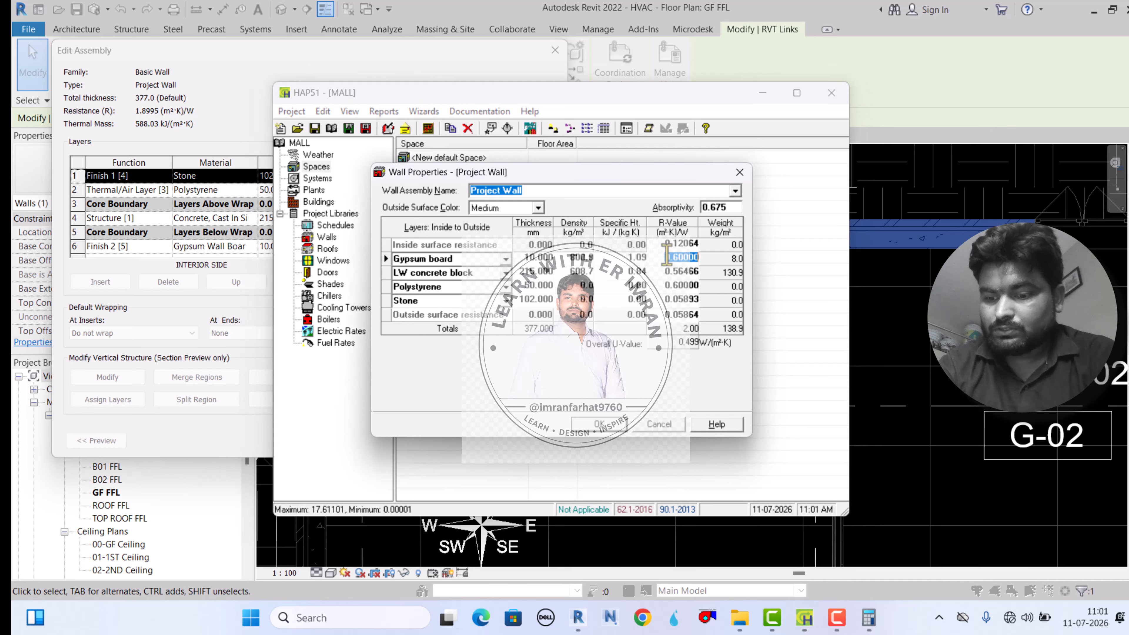
click(729, 268)
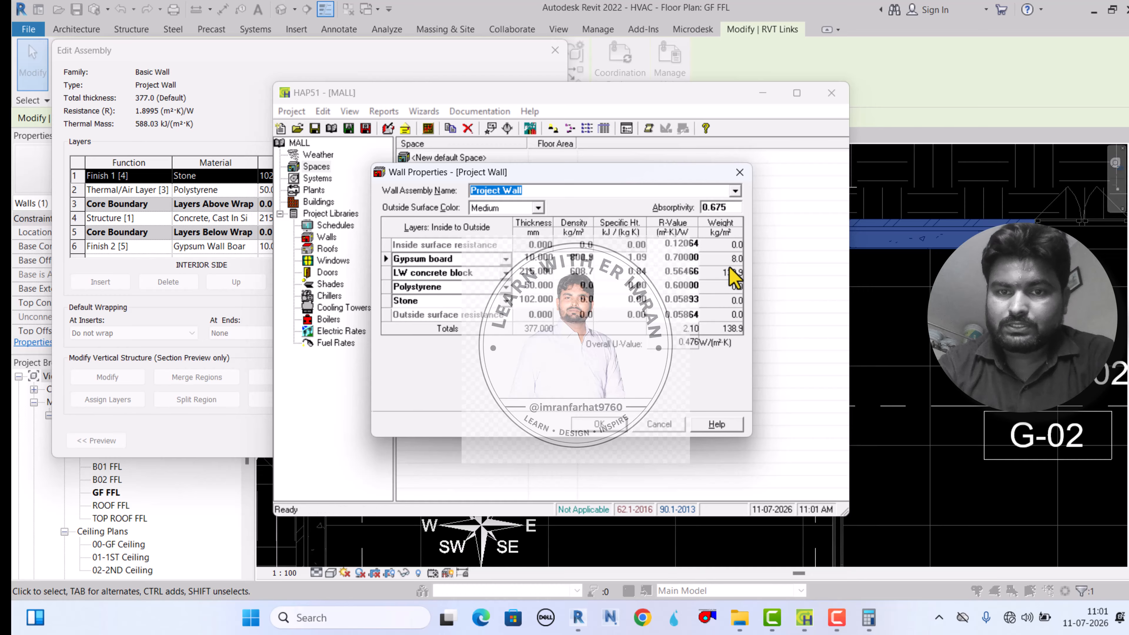
click(684, 350)
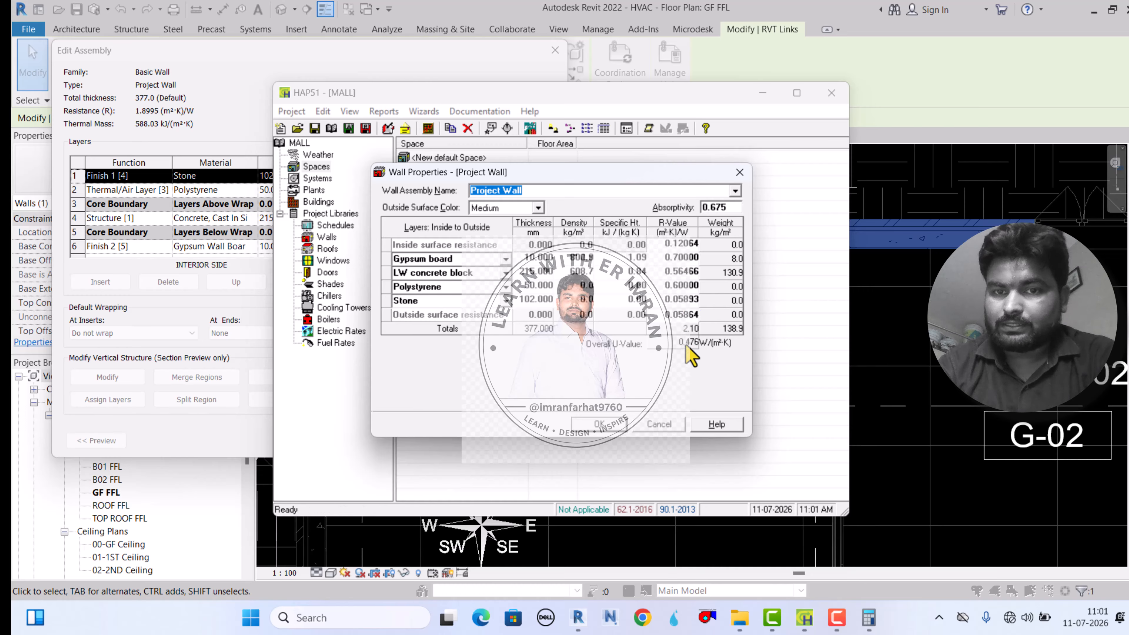
Set the gypsum board layer's R-value to 0.5 so the assembly's overall U-value matches the Revit wall
click(659, 259)
drag(659, 262, 713, 257)
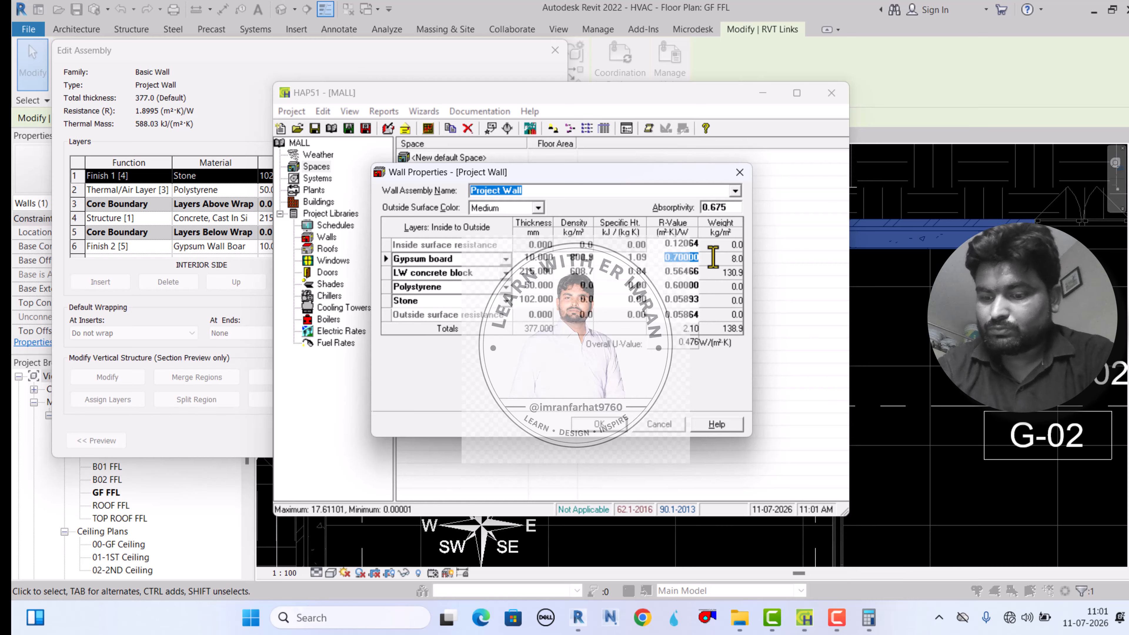
text(0.5)
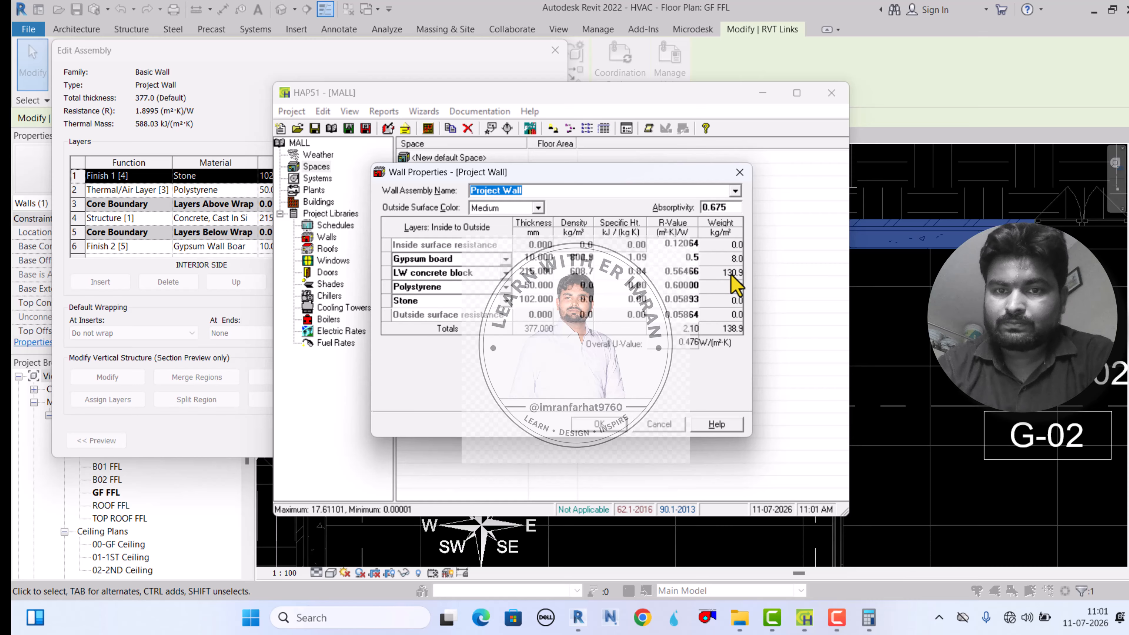
click(731, 275)
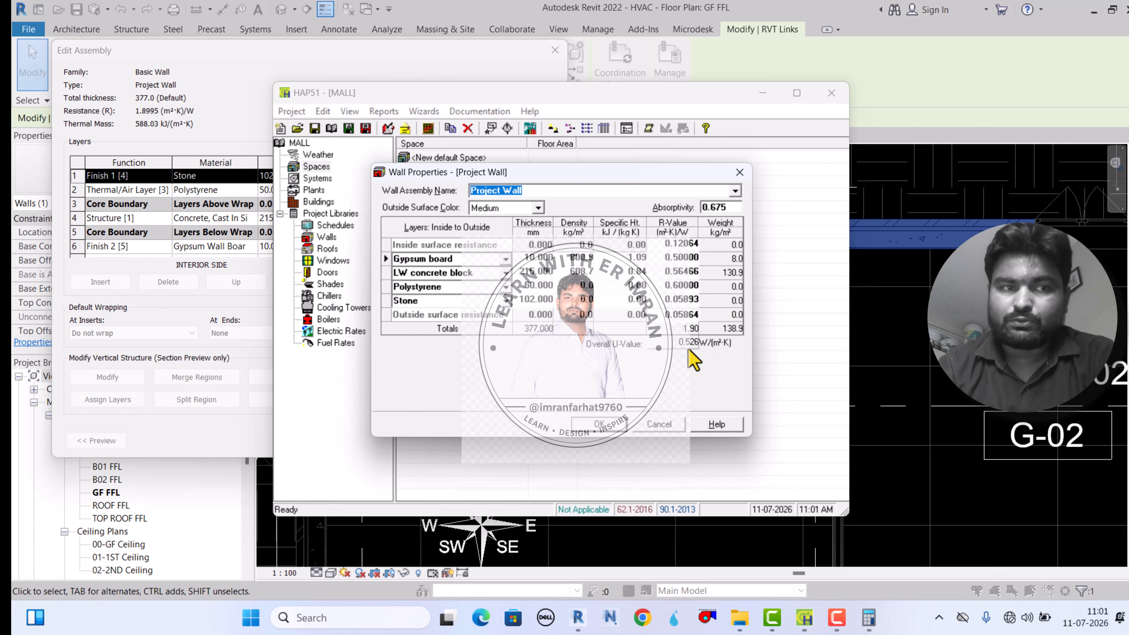
Compare the overall U-value with the calculated 1 ÷ 1.8995 result in Calculator and save the Project Wall assembly in HAP
mouse_move(865, 616)
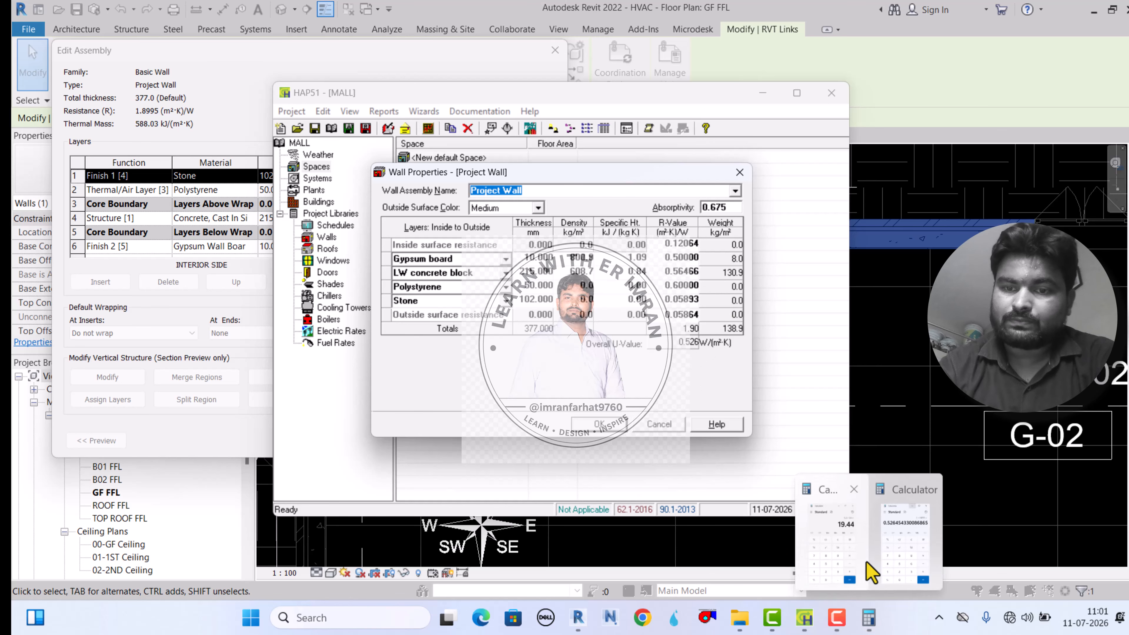
mouse_move(867, 564)
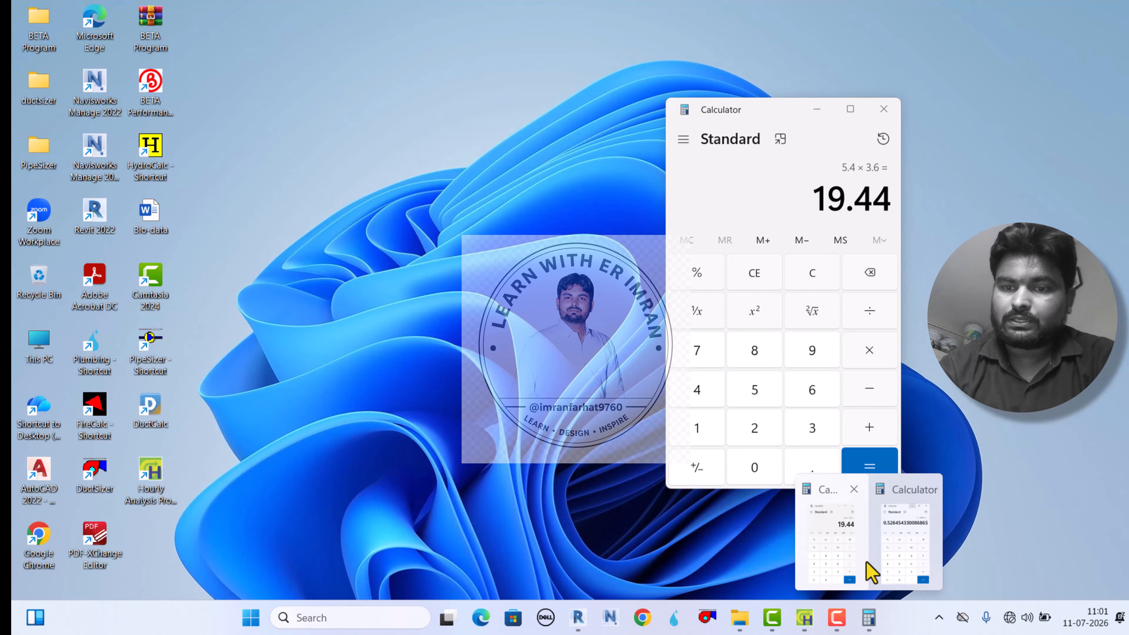
click(866, 562)
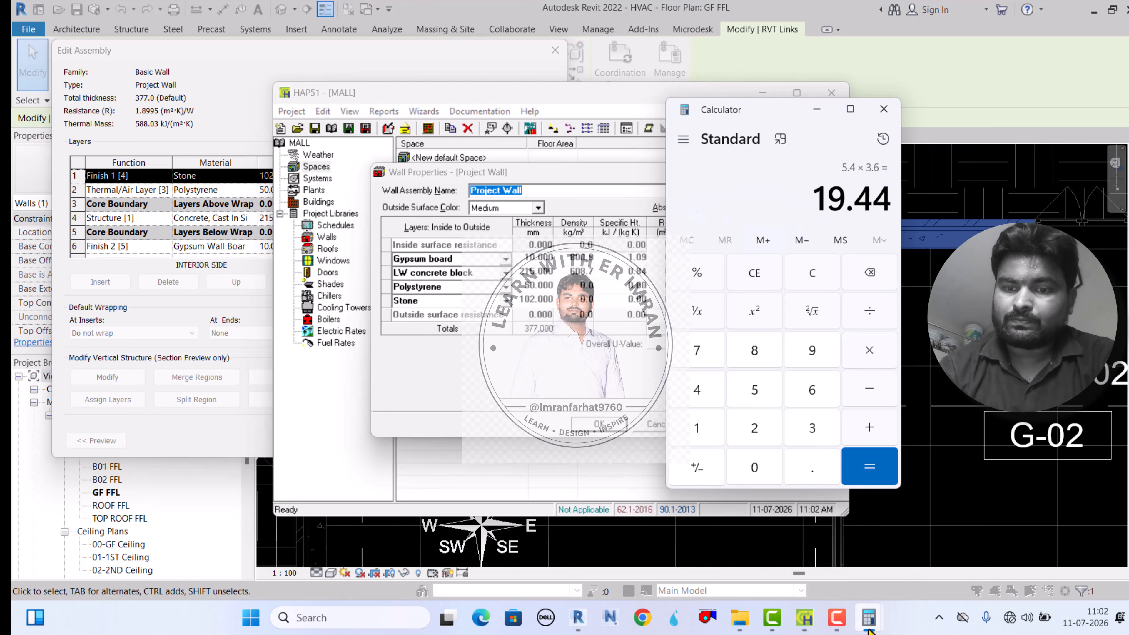
mouse_move(867, 616)
click(928, 553)
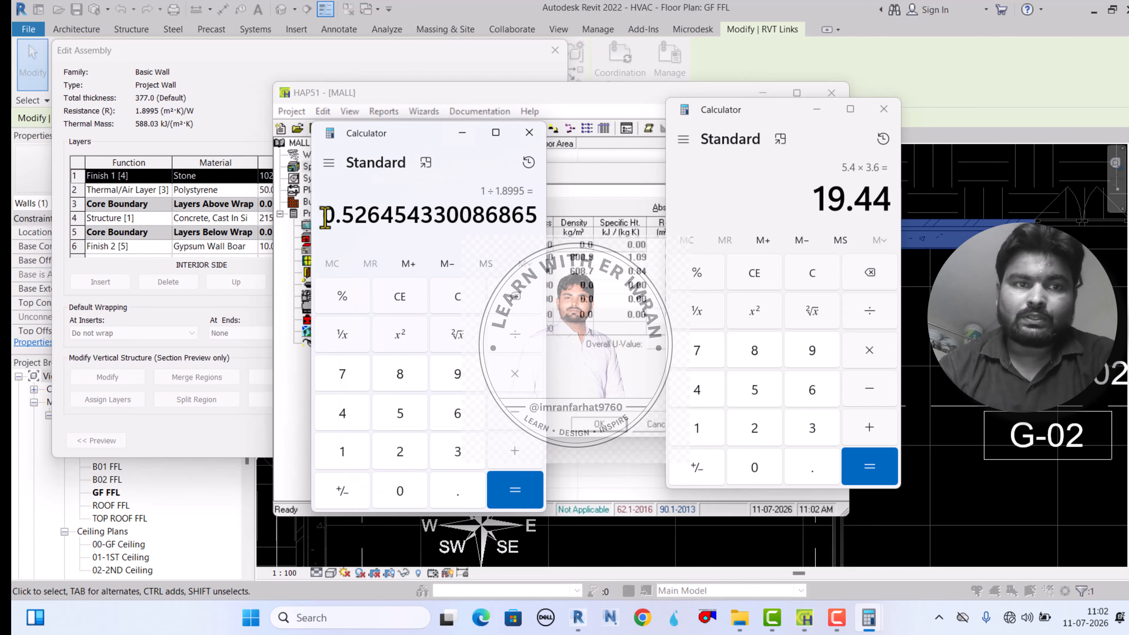
click(462, 132)
click(884, 108)
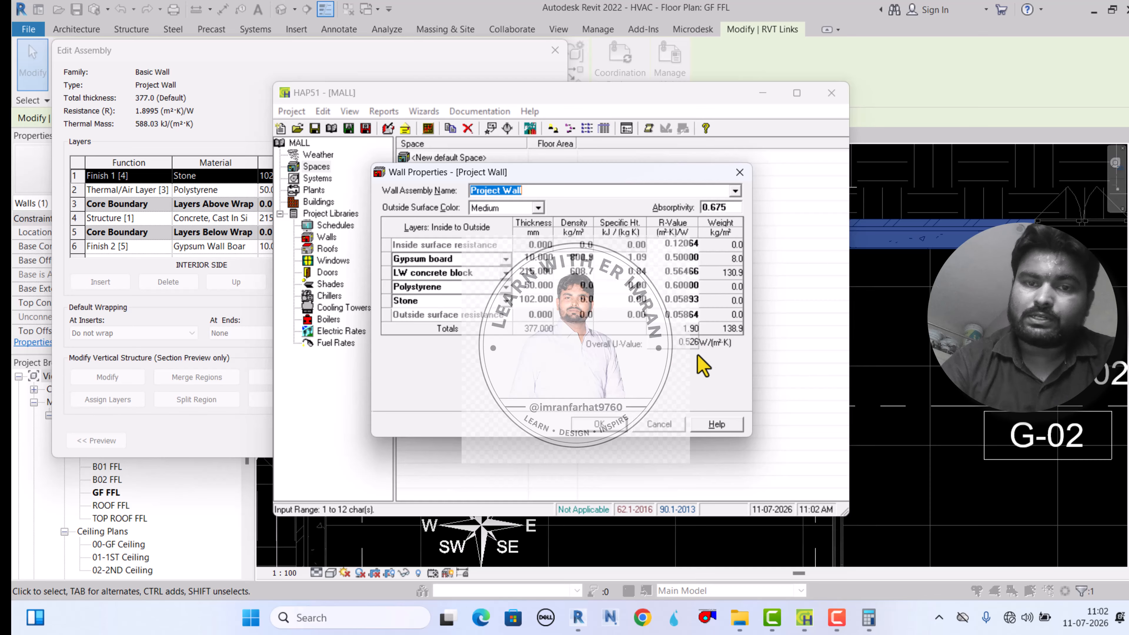
click(611, 423)
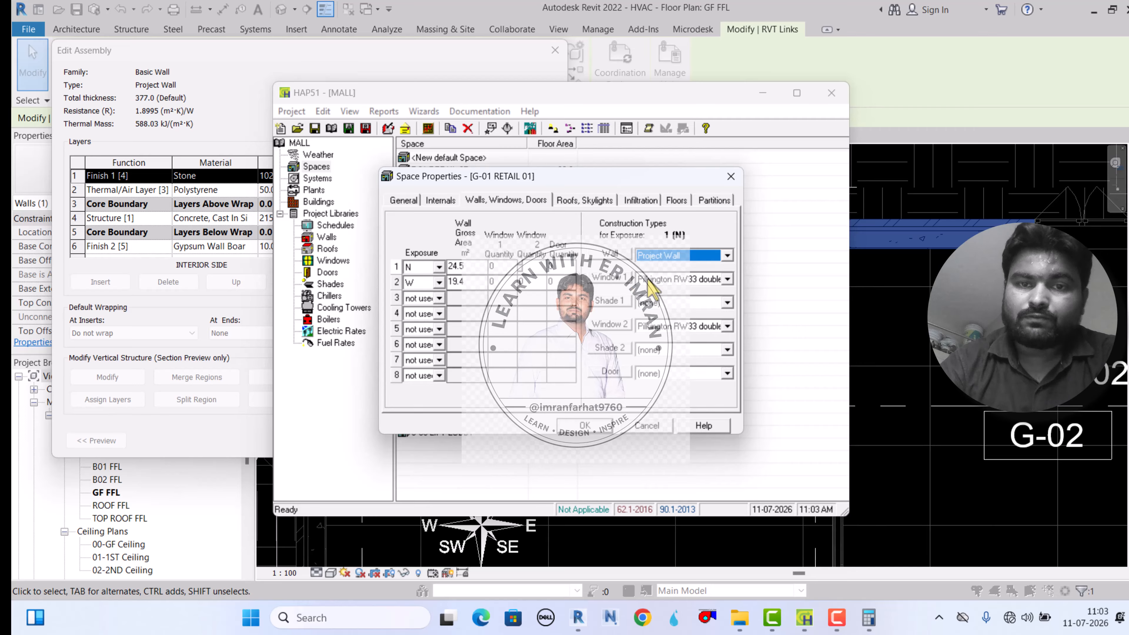
Set Window 2 of the N exposure to none and start a new window assembly for Window 1
click(728, 328)
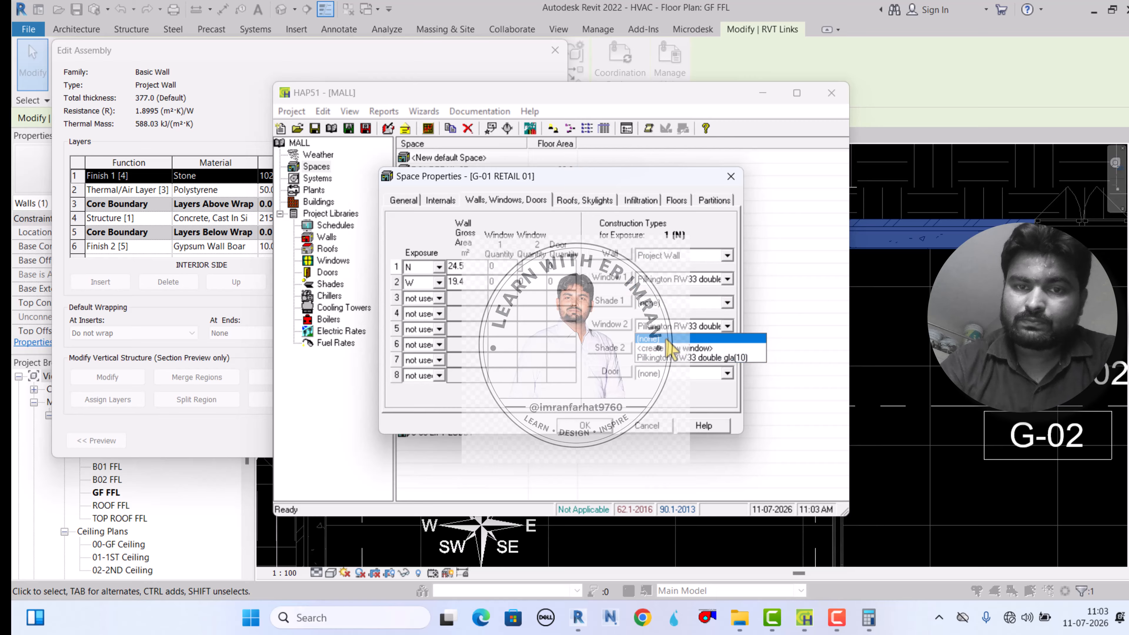
click(666, 333)
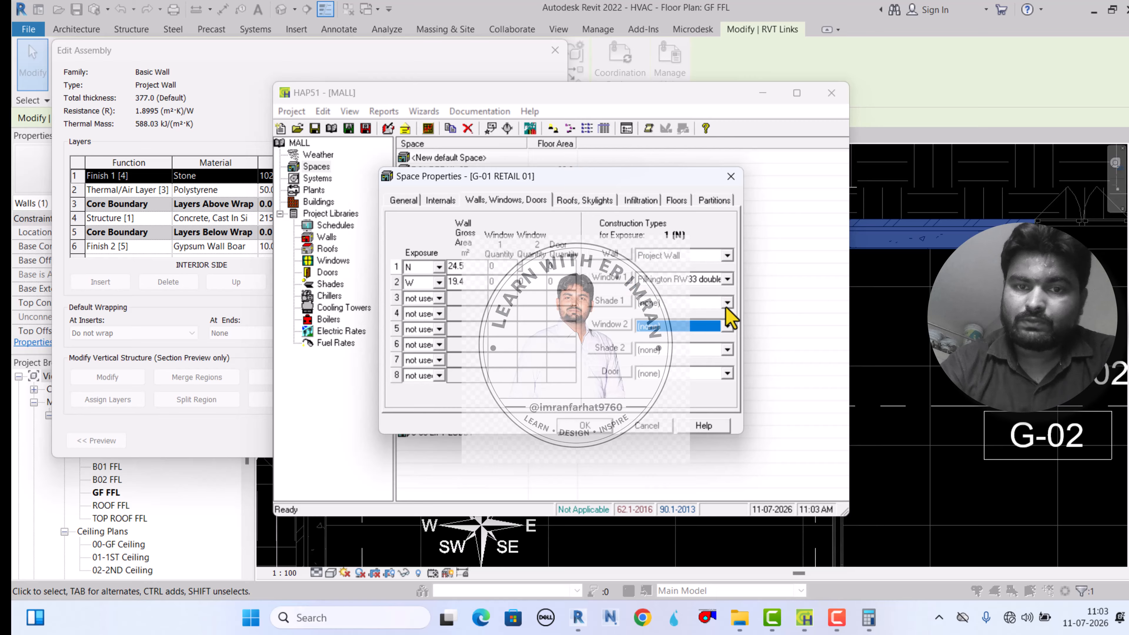
click(726, 279)
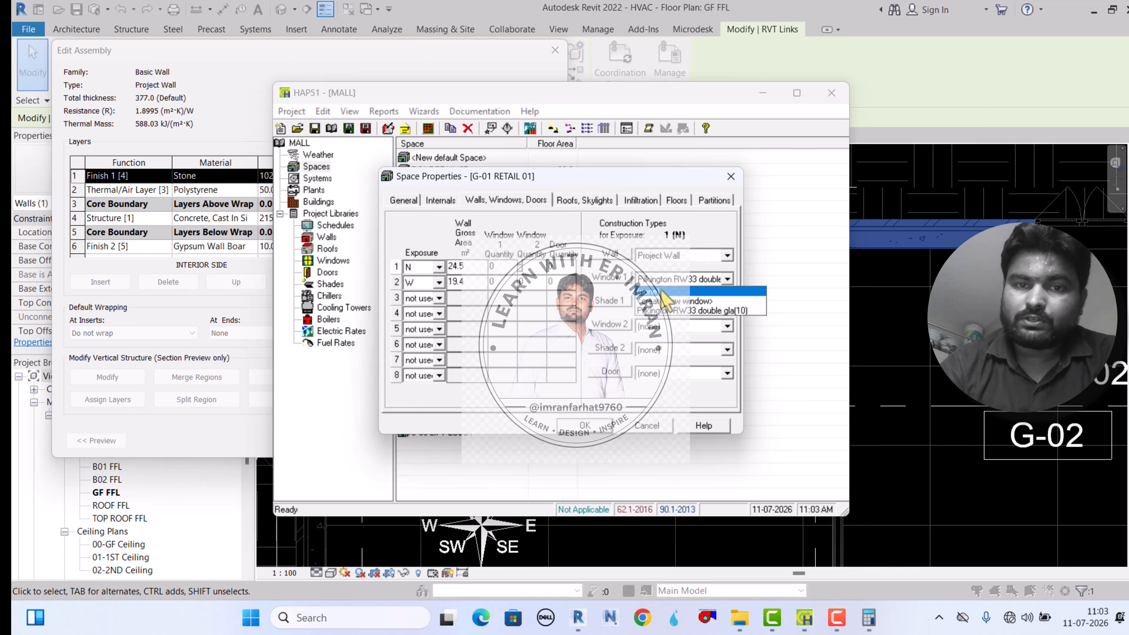
click(667, 303)
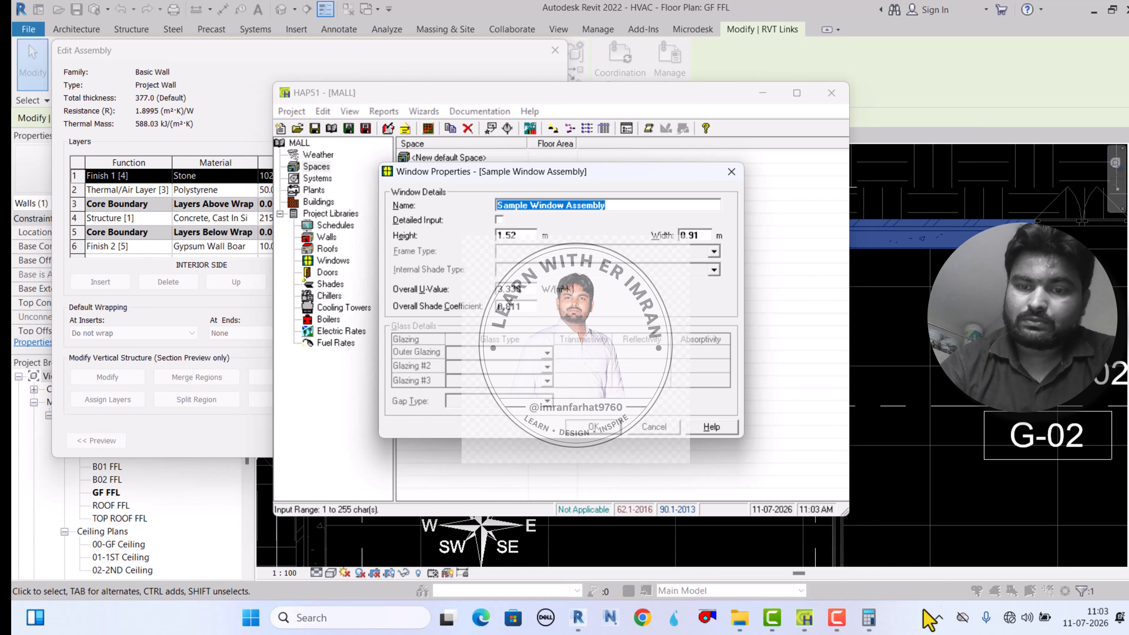
Switch to Revit, close the Project Wall's assembly and type properties, and deselect the wall in the GF FFL plan
click(825, 507)
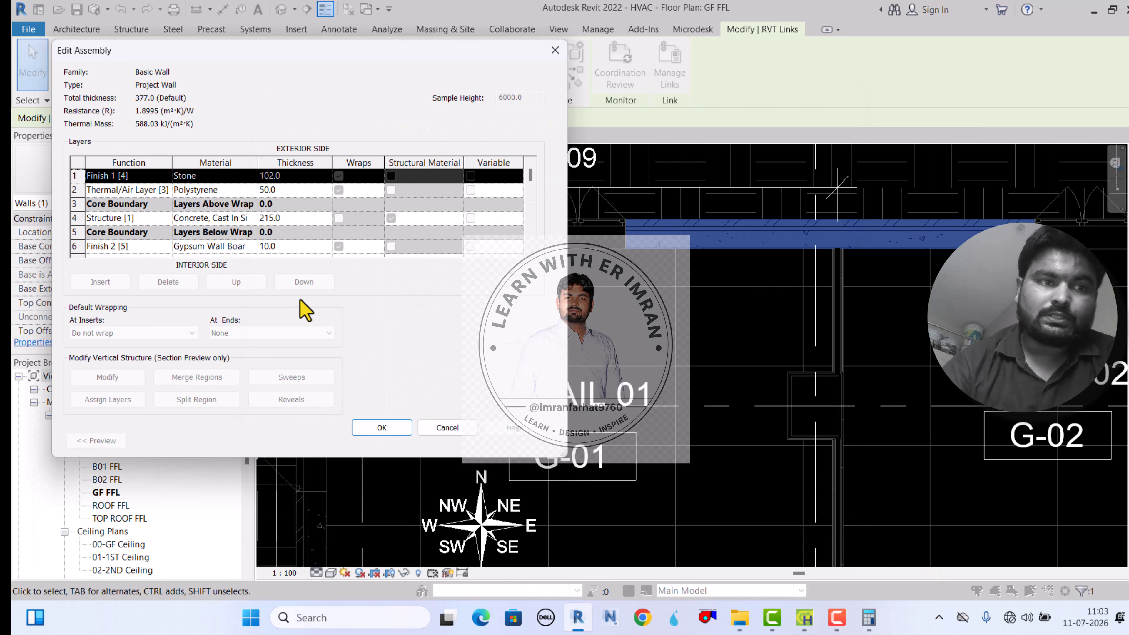
click(555, 50)
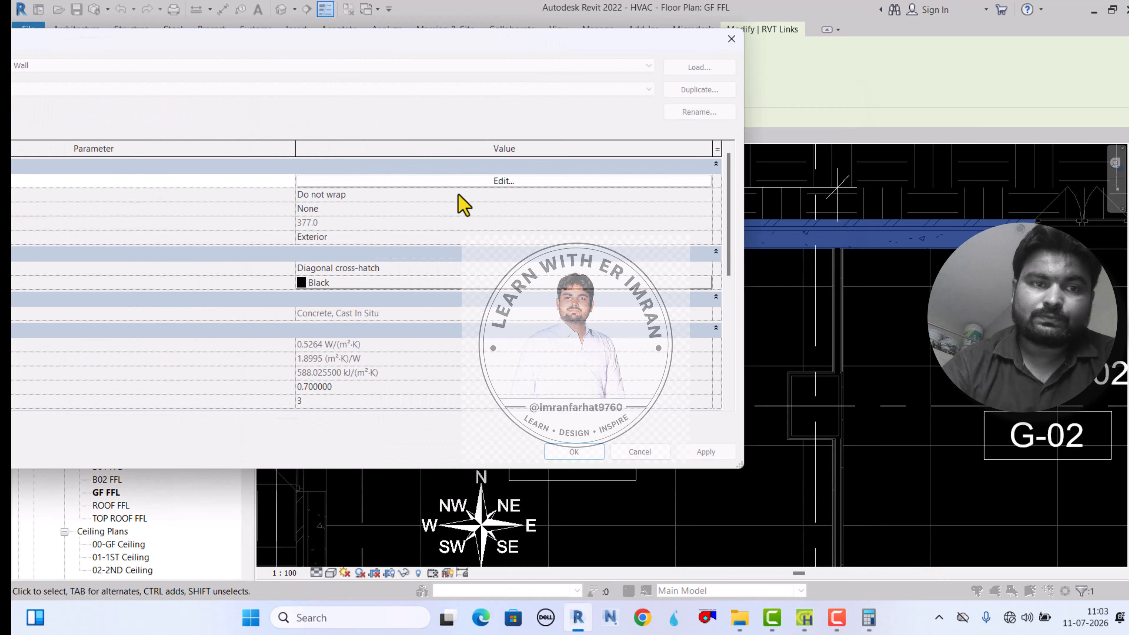
click(731, 39)
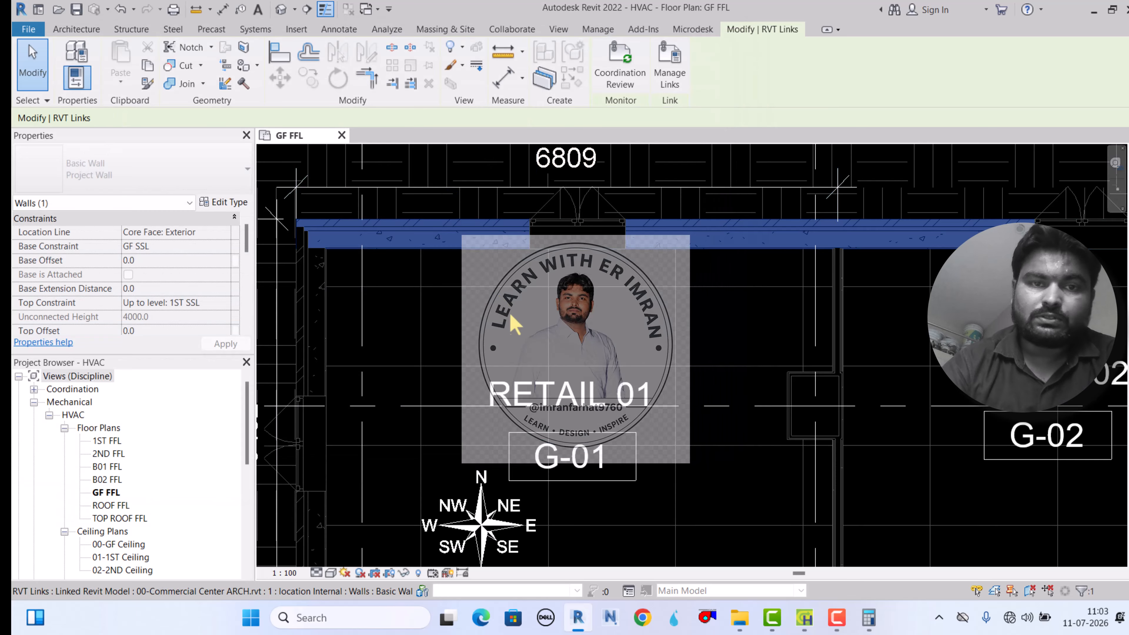
scroll(456, 200, down, 1)
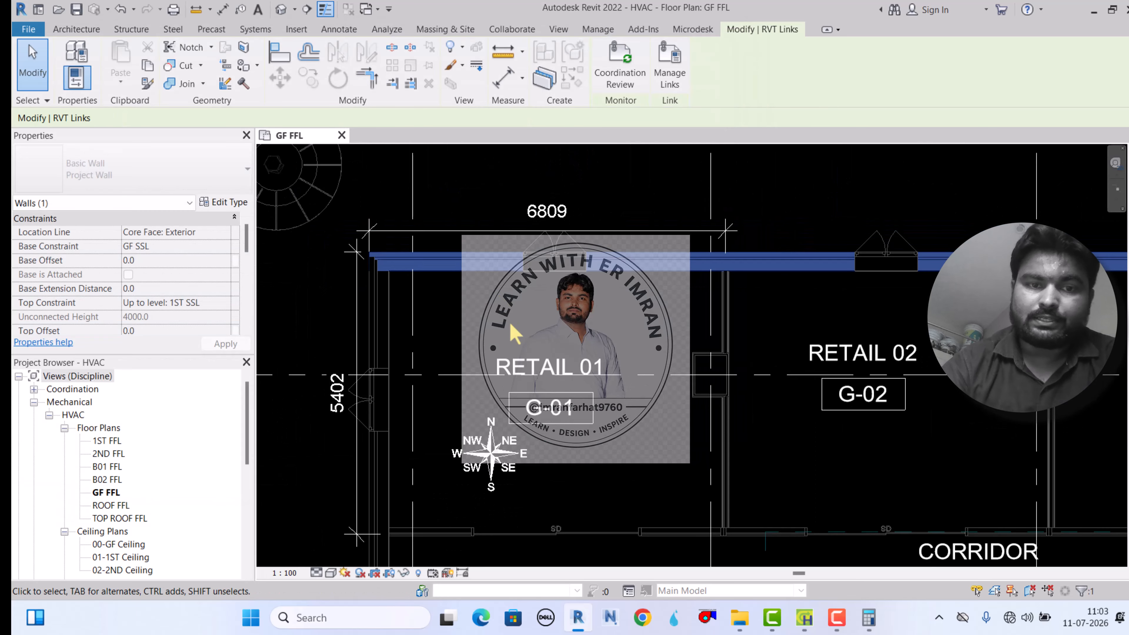
click(488, 317)
Draw a building section just outside RETAIL 01's north wall, spanning the room's width, and shorten its view depth to just past the wall
click(306, 9)
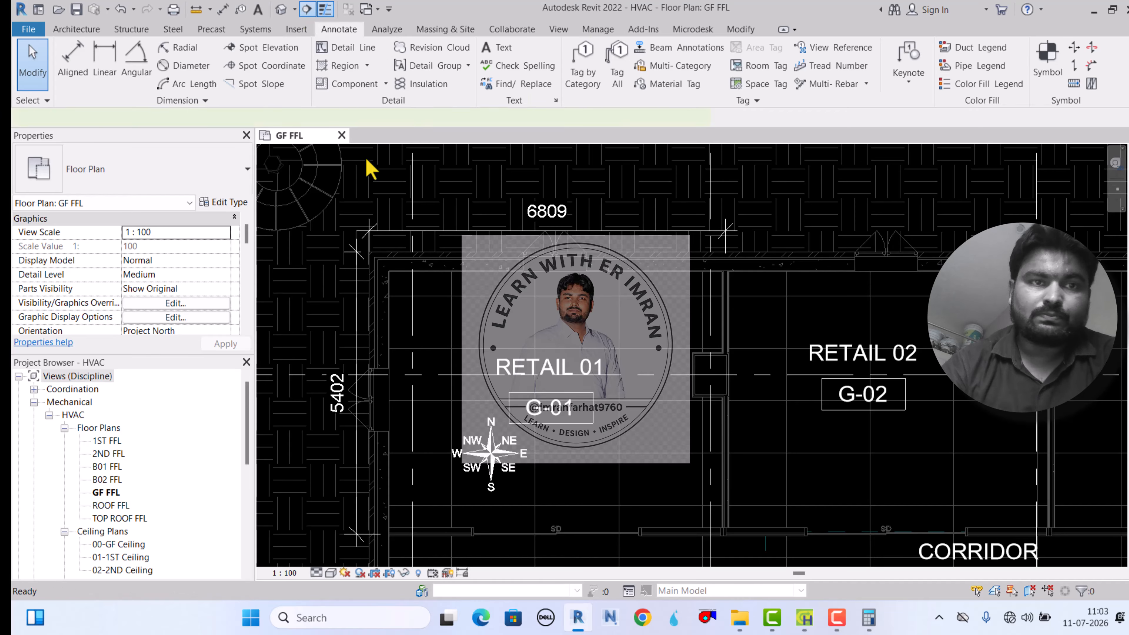
click(361, 216)
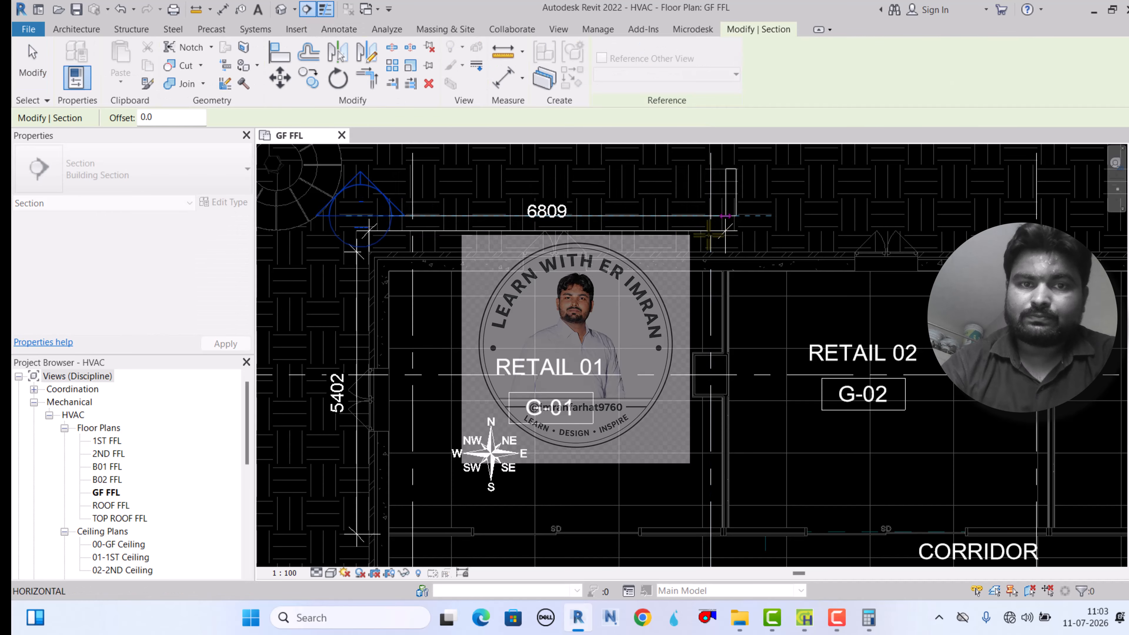
click(725, 217)
key(Escape)
click(431, 272)
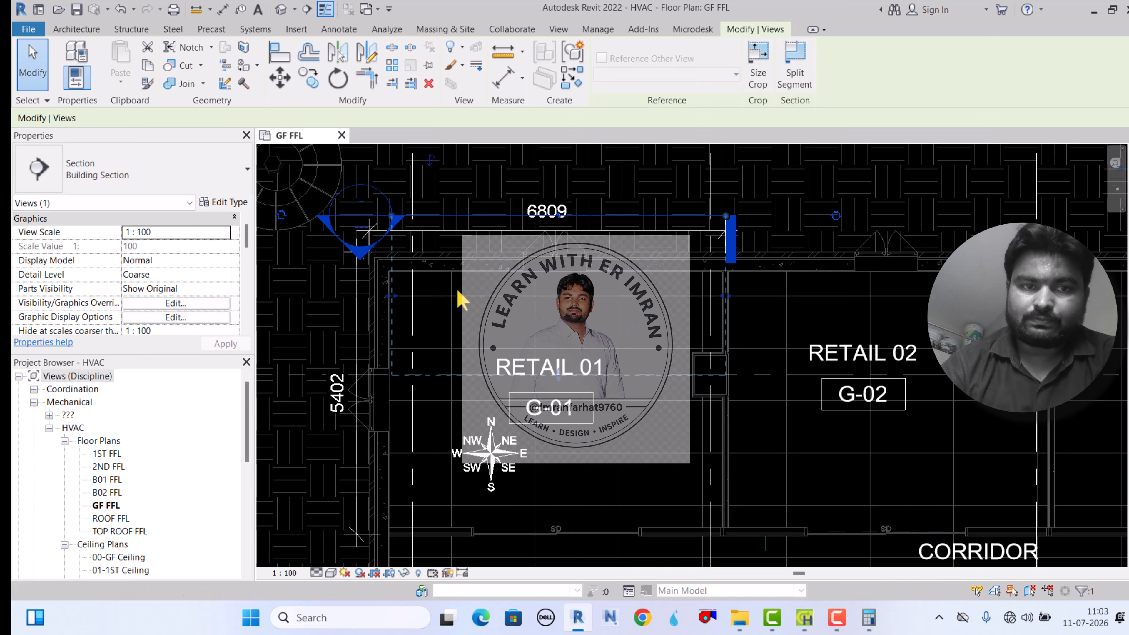
drag(559, 375, 571, 290)
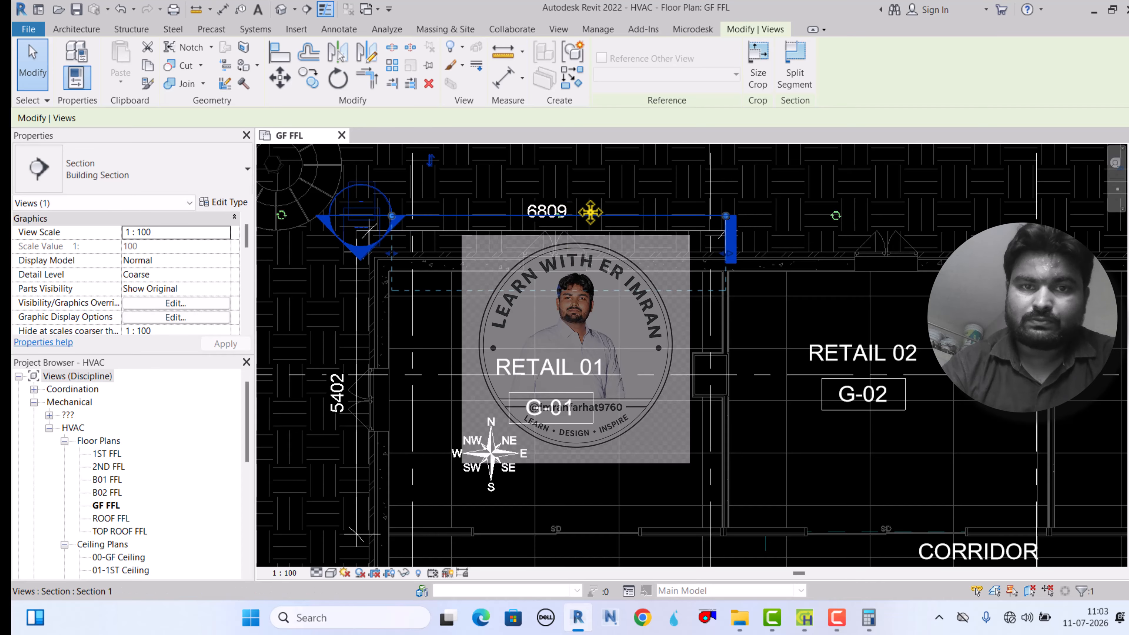
Open the new section's view and select the ground-floor casement window of RETAIL 01
right_click(590, 213)
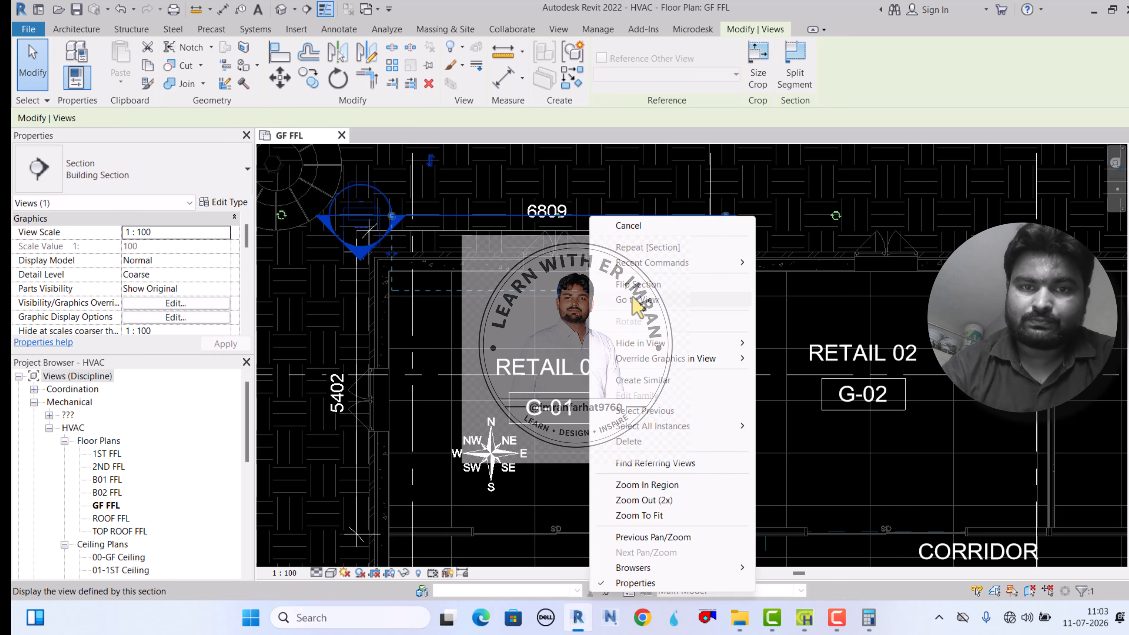
click(637, 300)
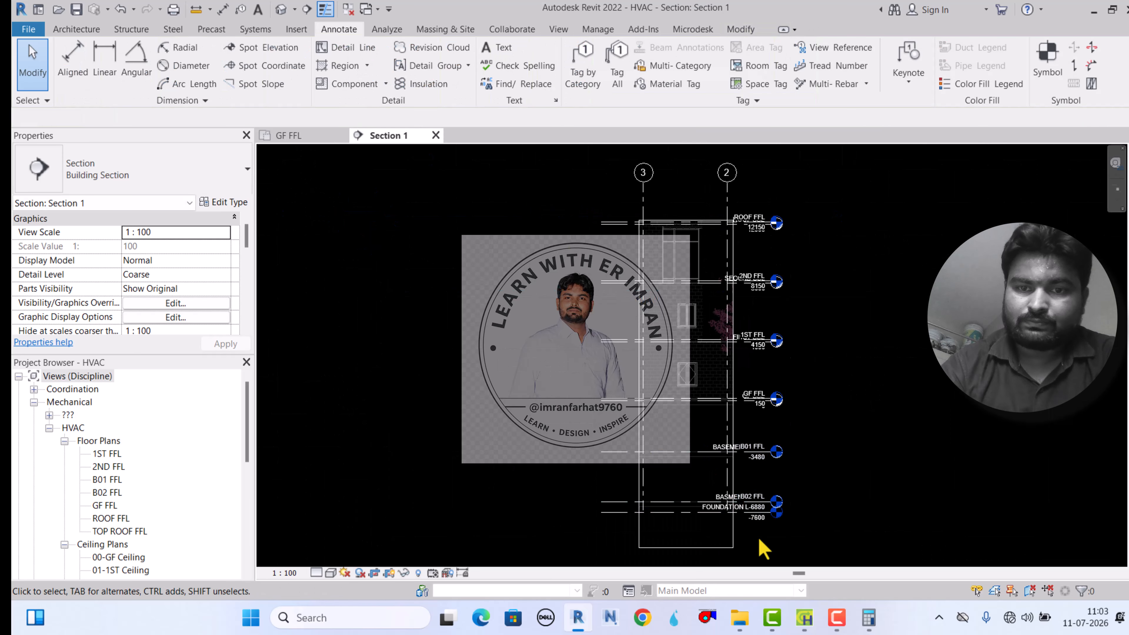
scroll(651, 245, up, 5)
scroll(576, 229, up, 2)
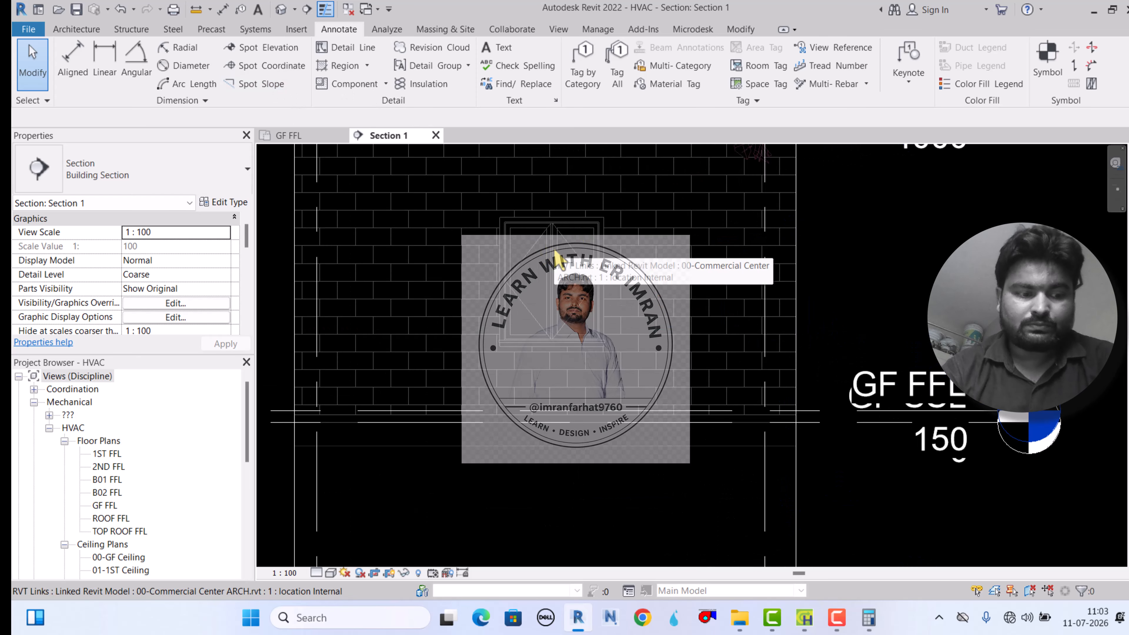
click(558, 260)
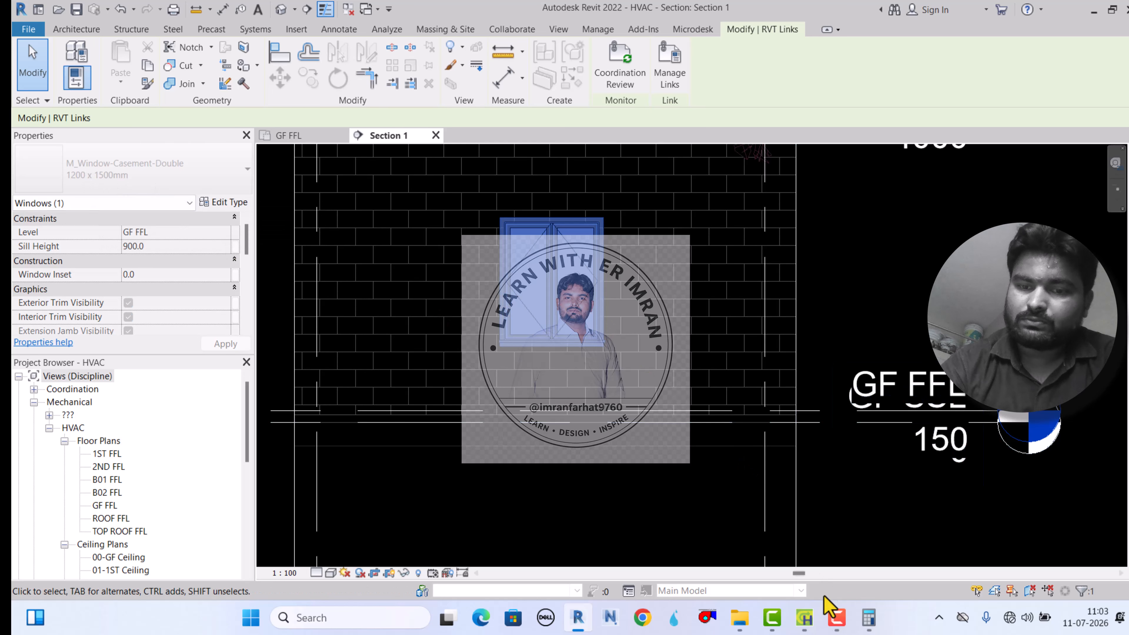
Switch to HAP and rename the new window assembly as Project Window
mouse_move(804, 617)
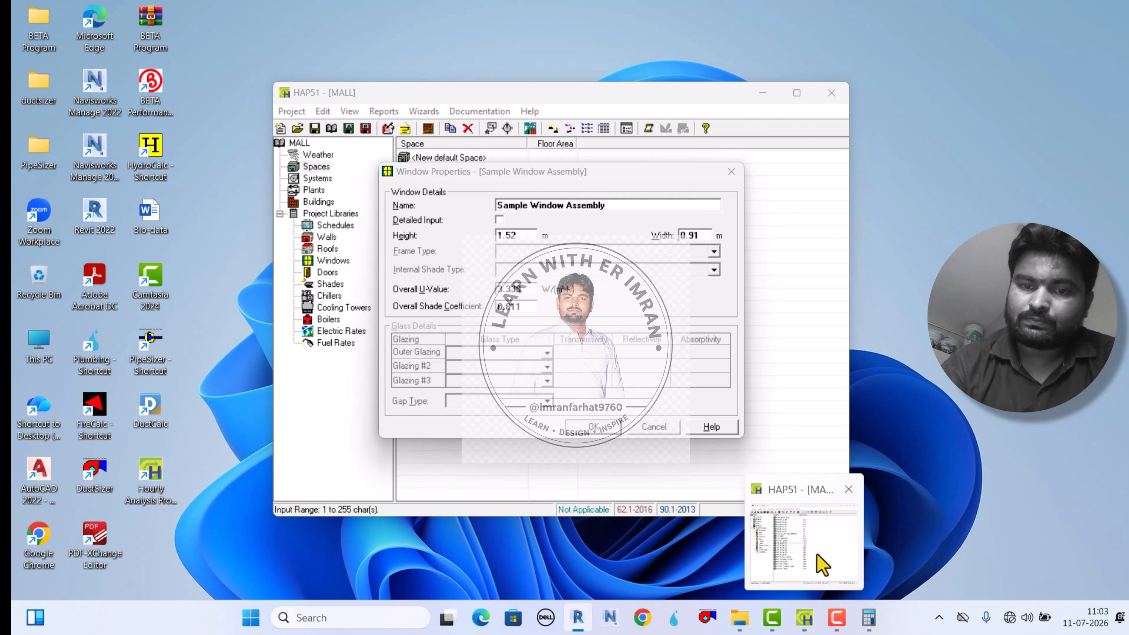
click(800, 567)
click(610, 209)
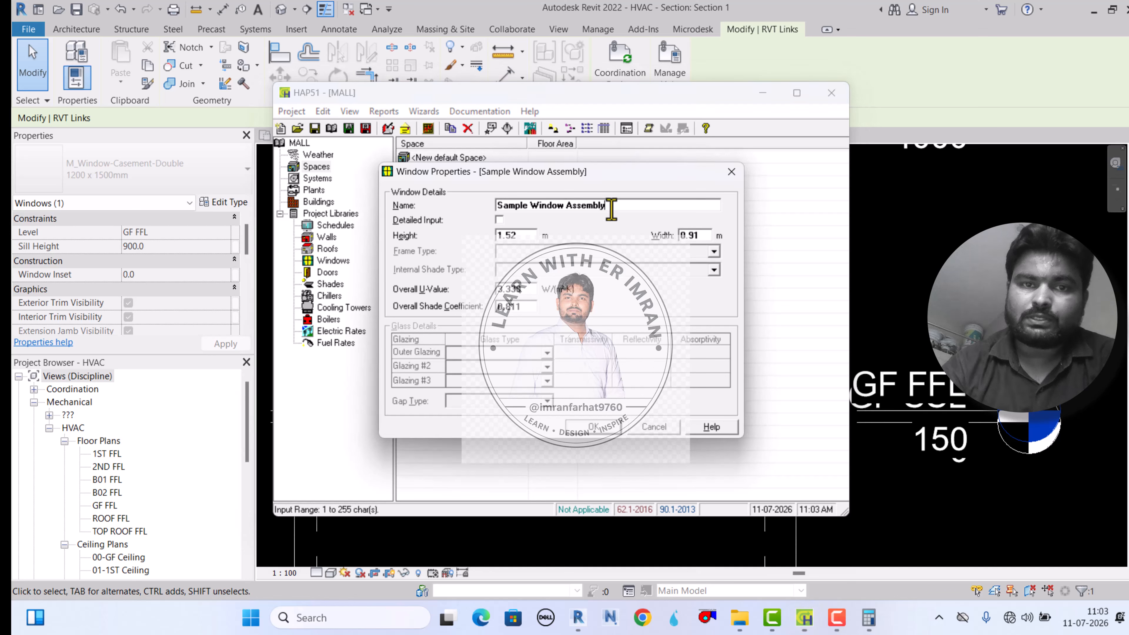
drag(612, 209, 501, 186)
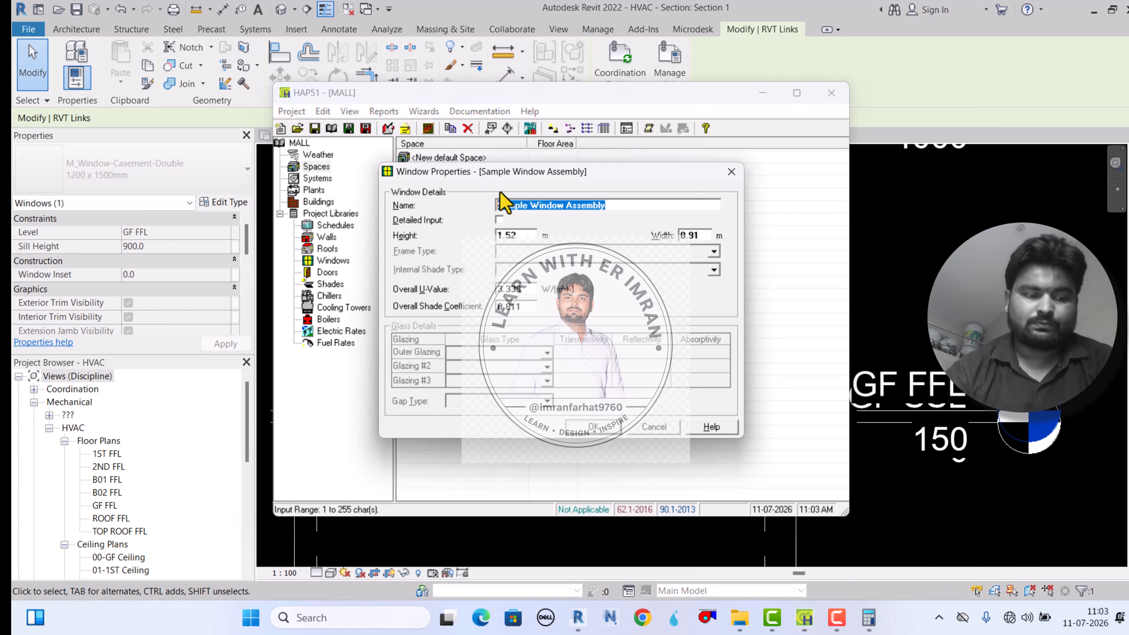
key(BackSpace)
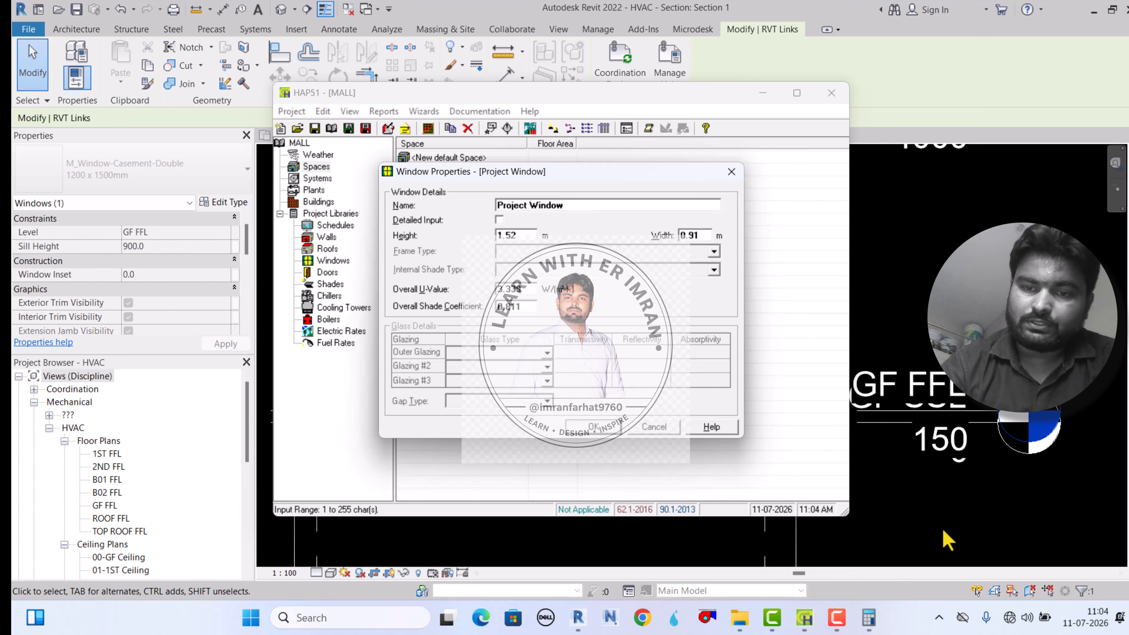
Return to Revit and dimension the casement window's overall height in the section, from the top of the frame to the sill's underside
click(950, 537)
scroll(517, 274, up, 1)
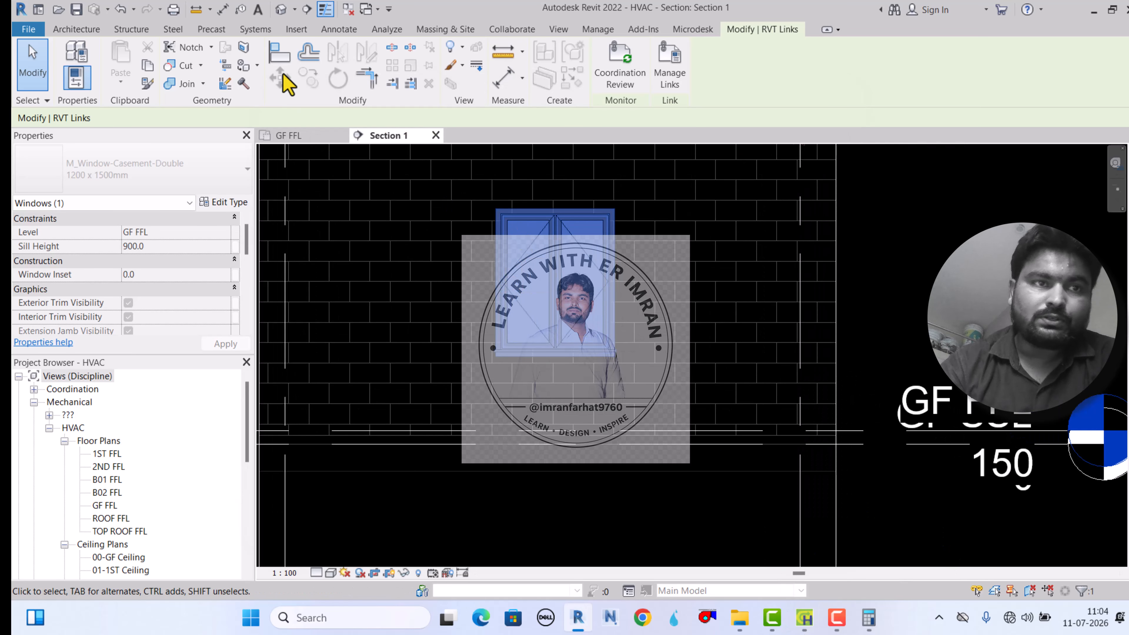
click(222, 9)
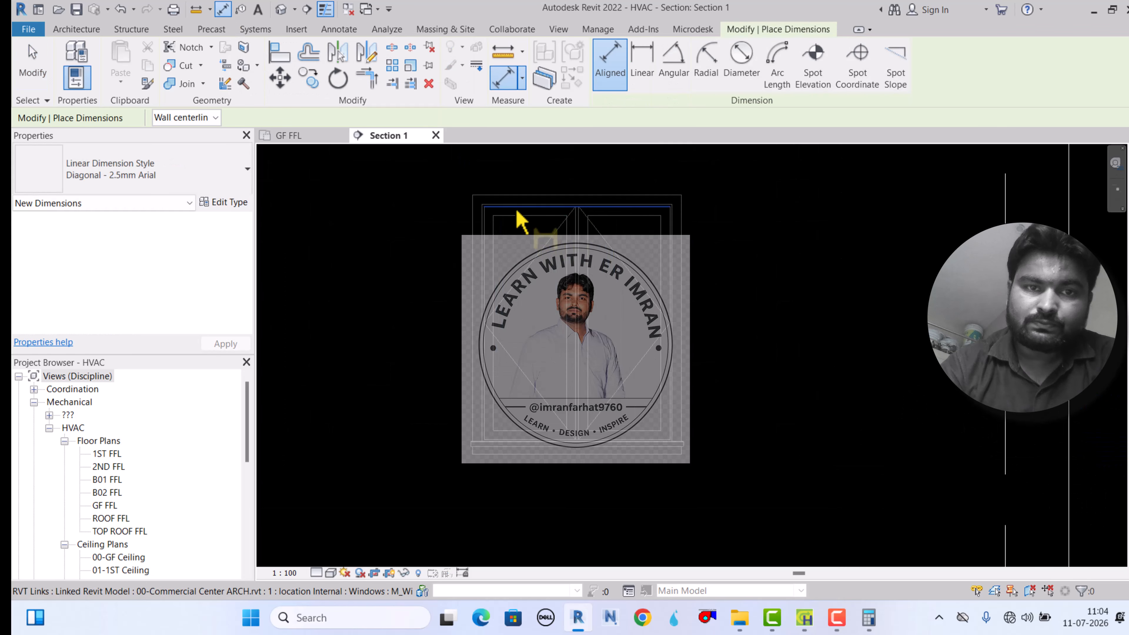
click(515, 196)
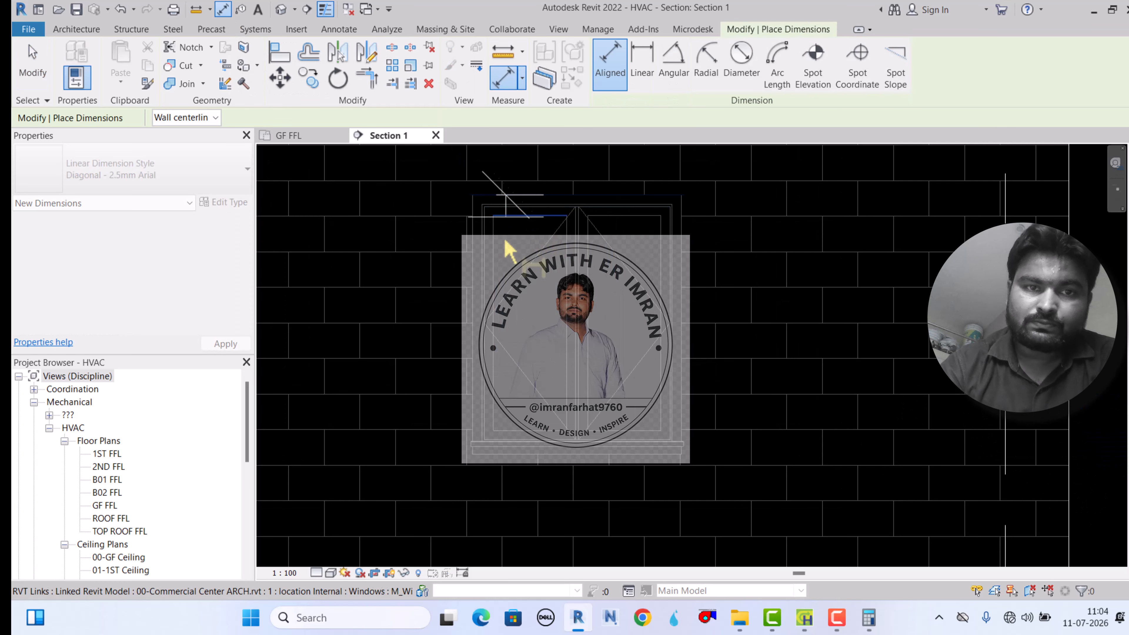
click(497, 459)
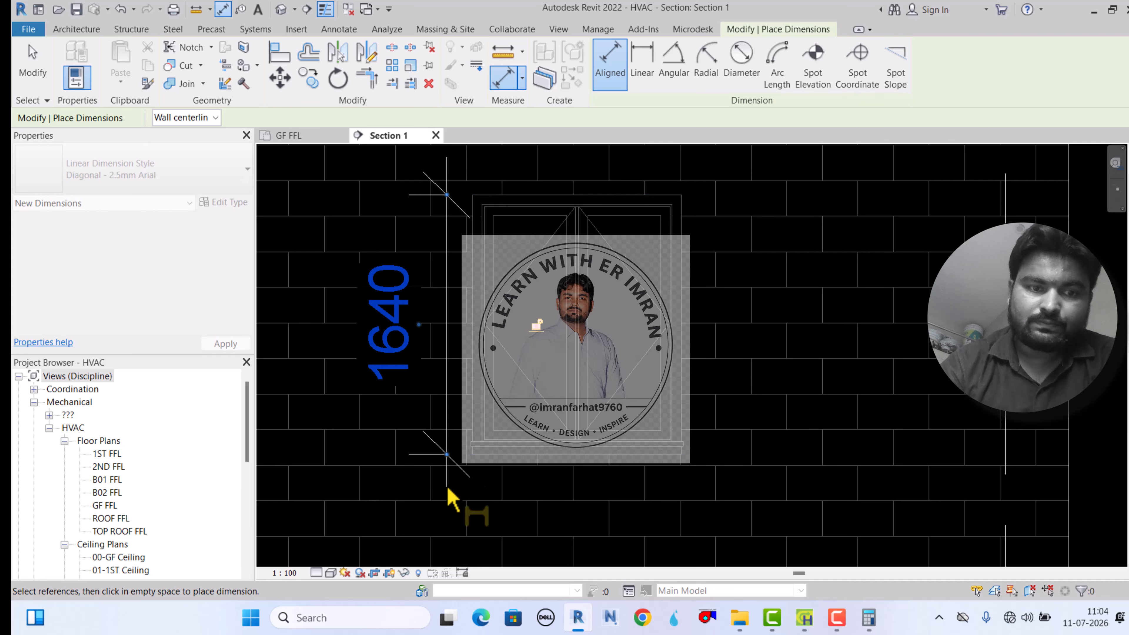
click(453, 495)
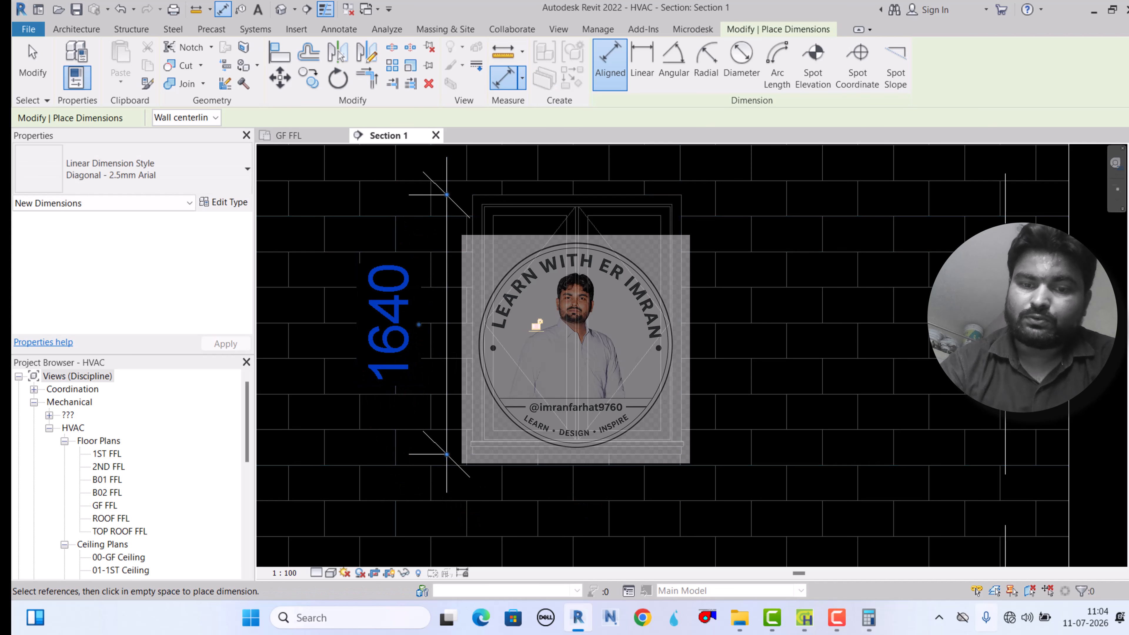
Set the Project Window's height to 1.64 m in HAP and return to the Revit section
click(805, 618)
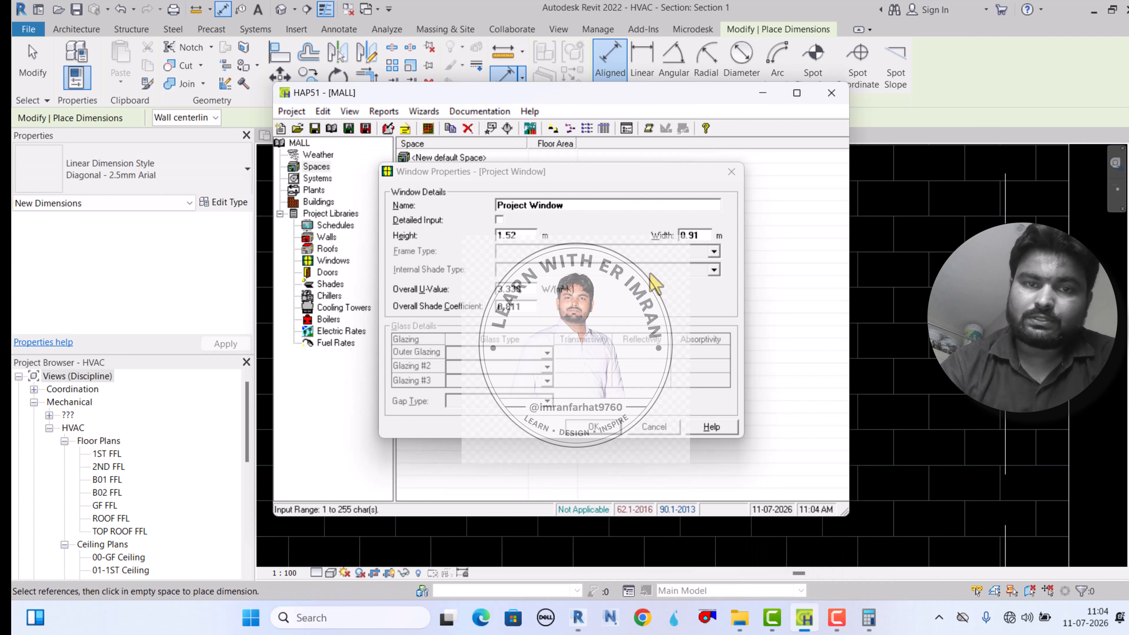
click(520, 235)
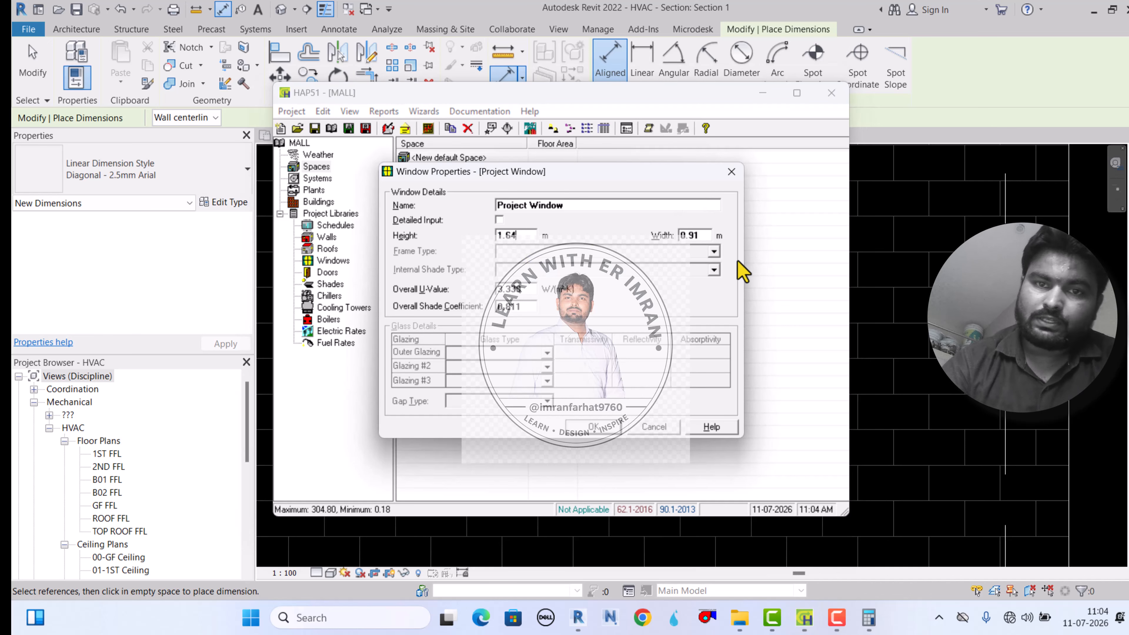
click(862, 411)
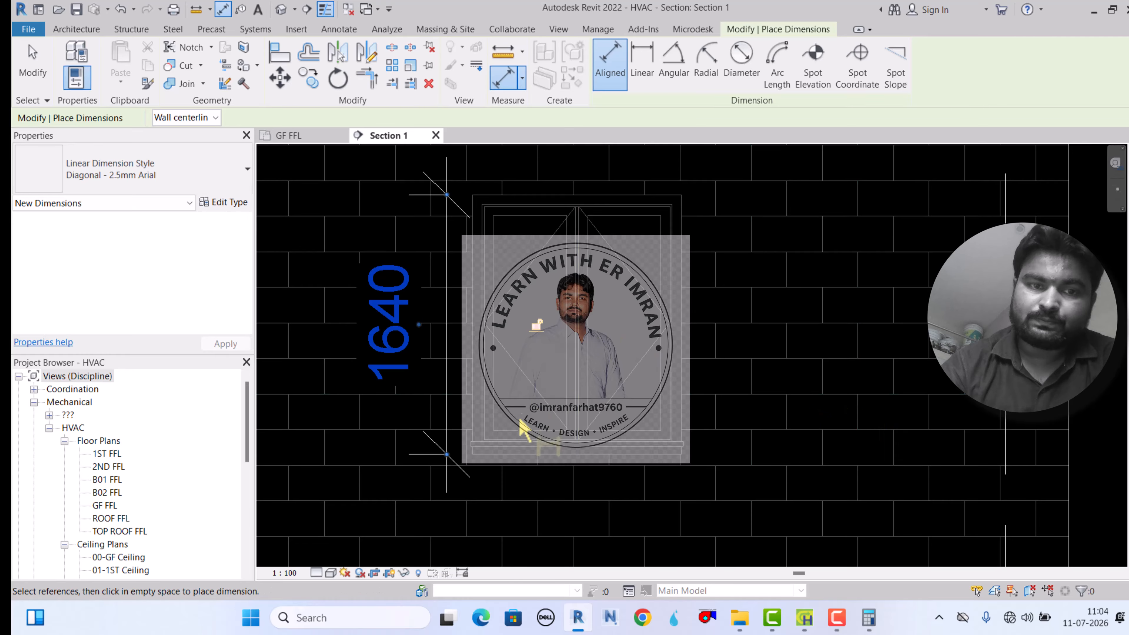
Dimension the casement window's overall width below it and leave the dimension command
click(472, 423)
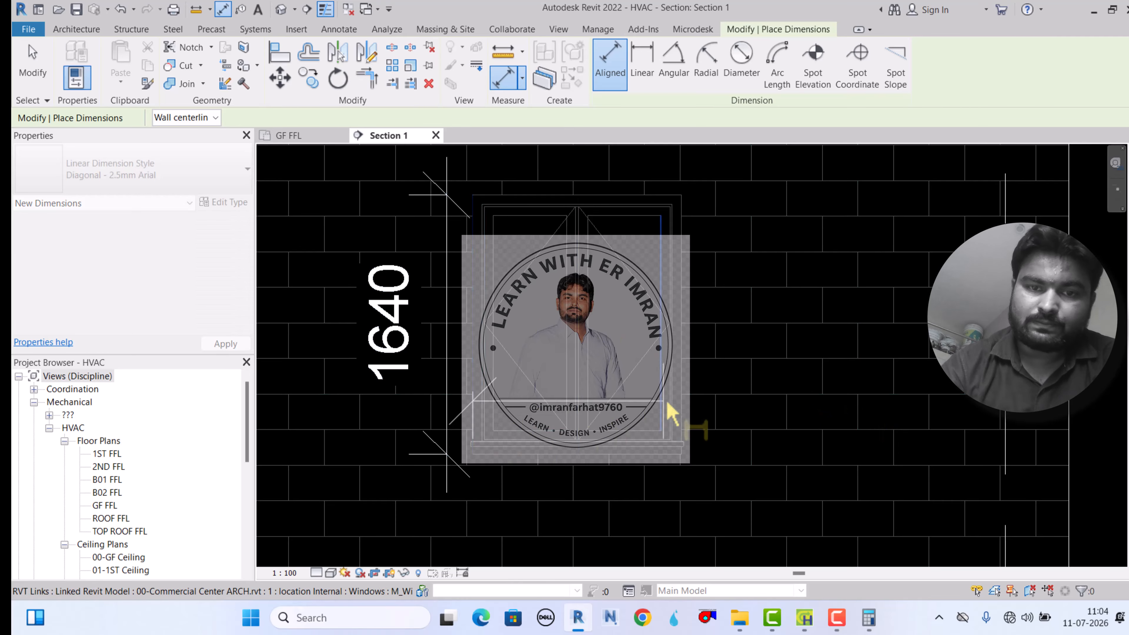
click(689, 410)
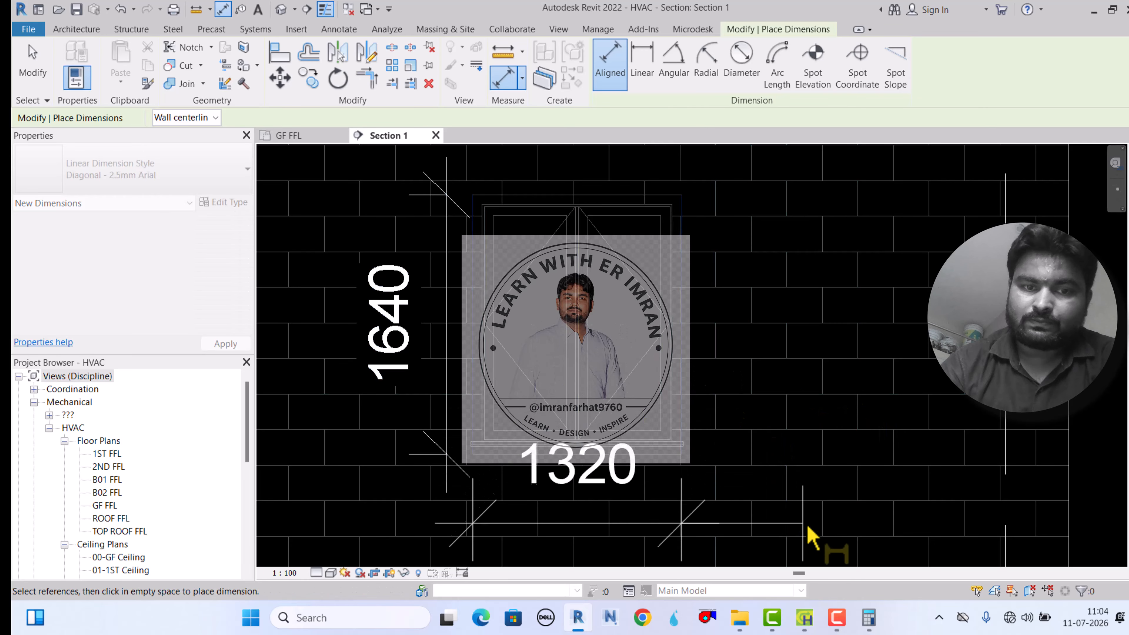
click(859, 529)
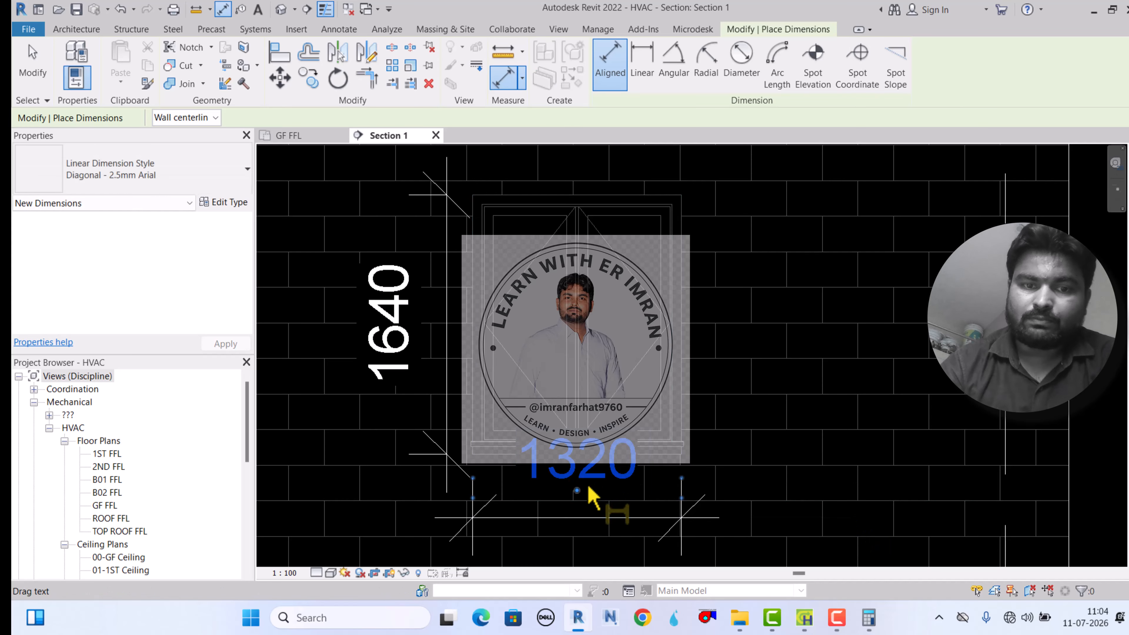
click(34, 74)
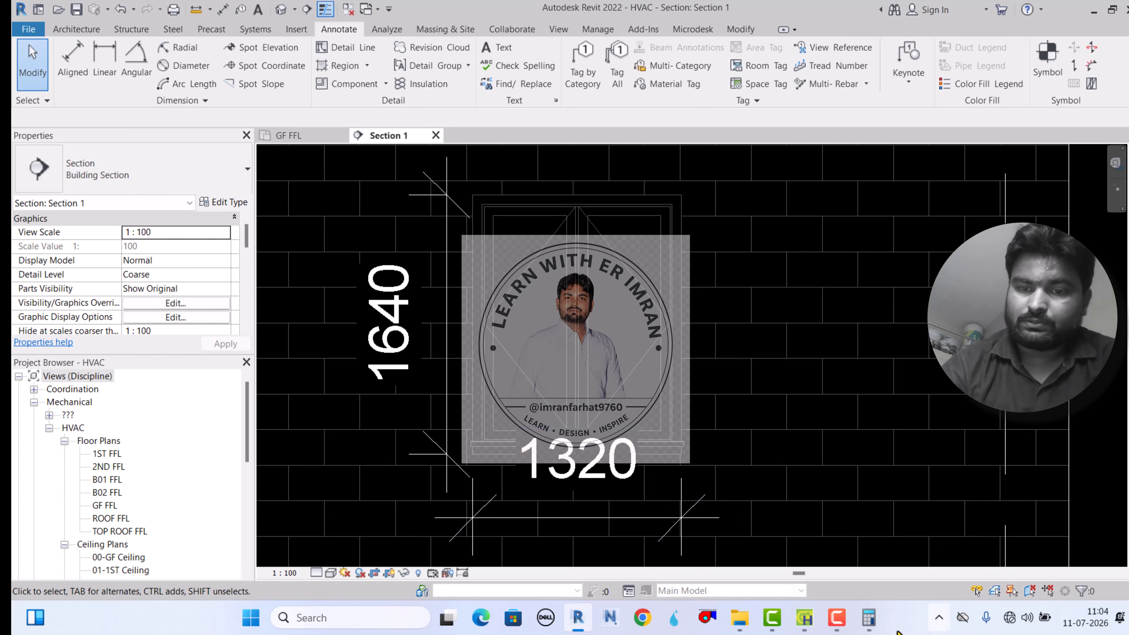
Switch to HAP, set the Project Window's width to 1.32 m and save the window assembly
click(804, 619)
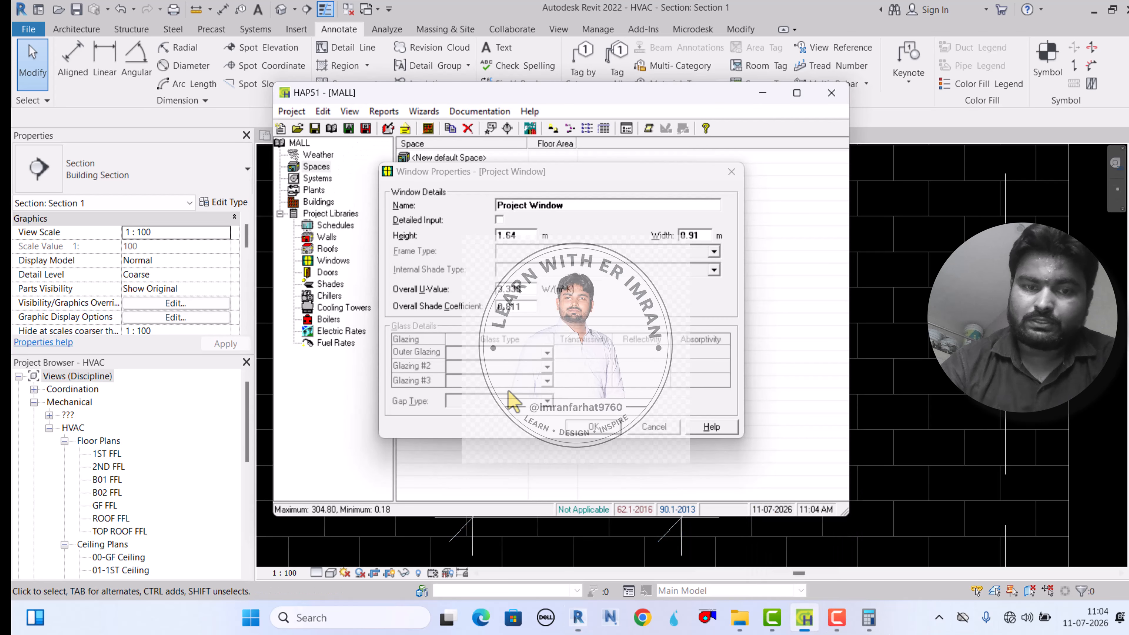
double_click(704, 236)
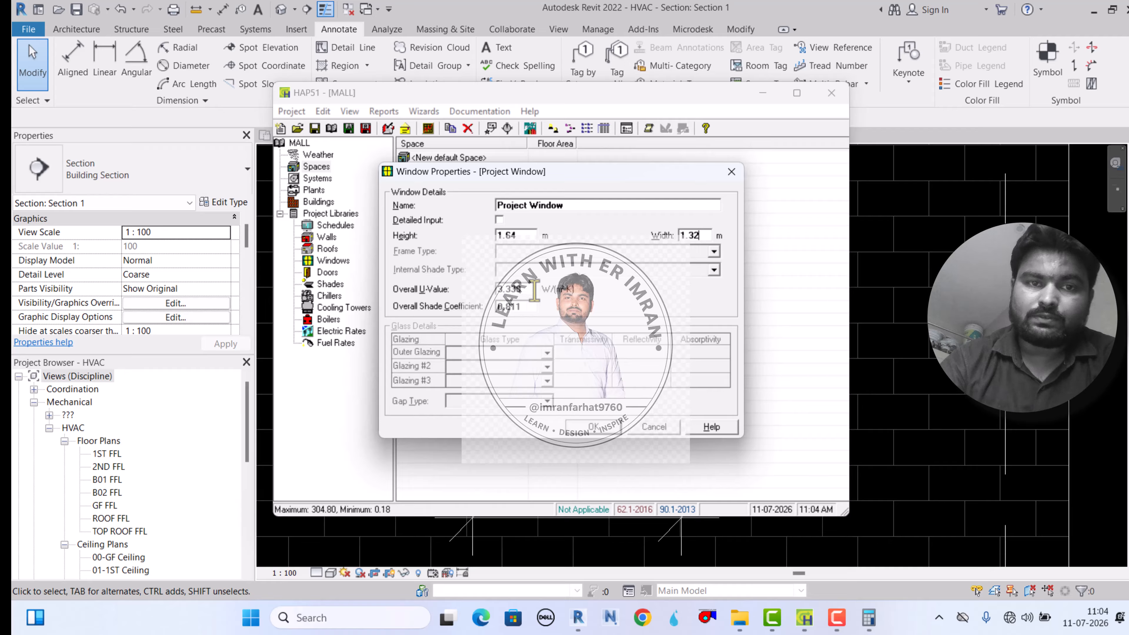
click(596, 428)
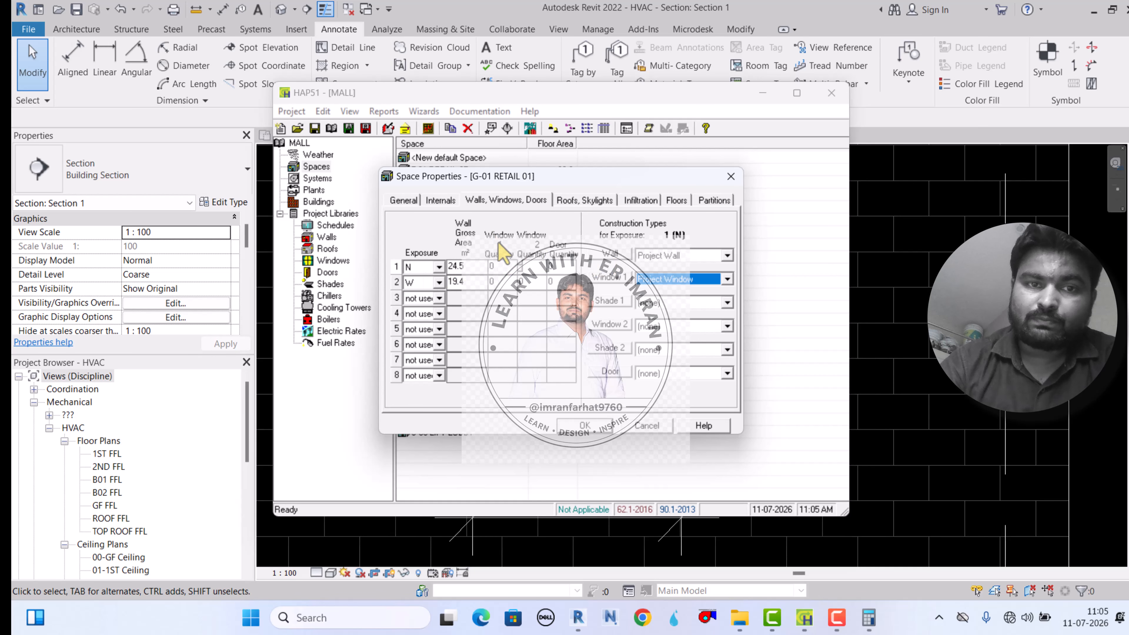
Check RETAIL 01's windows on Revit's GF FFL plan, and set the N exposure's Window 1 quantity to 1 in HAP
click(820, 303)
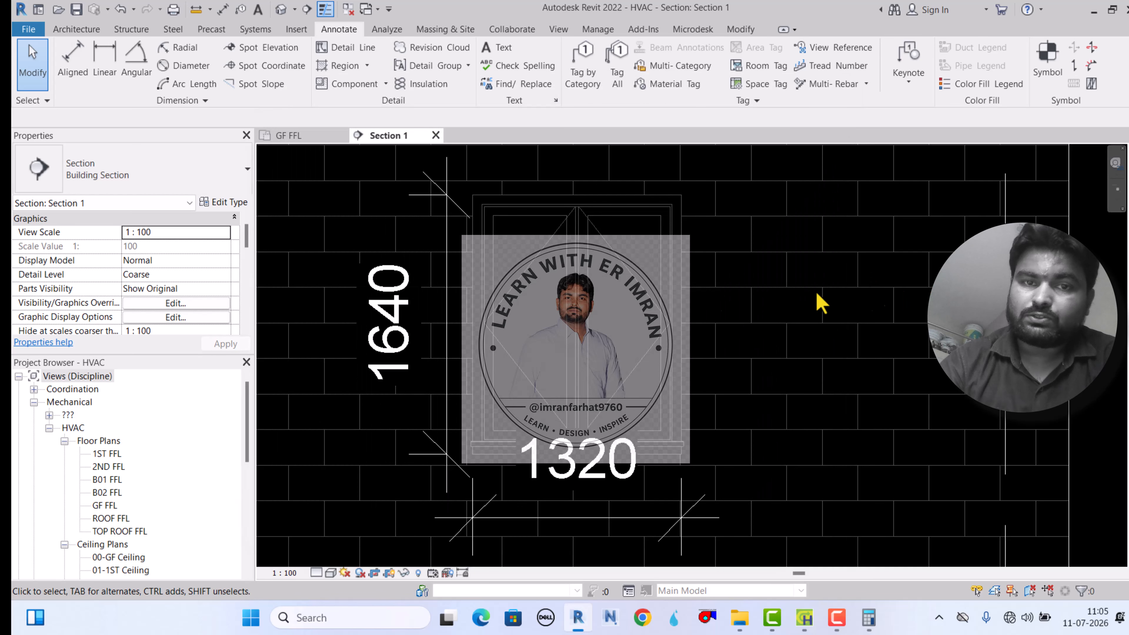
click(310, 136)
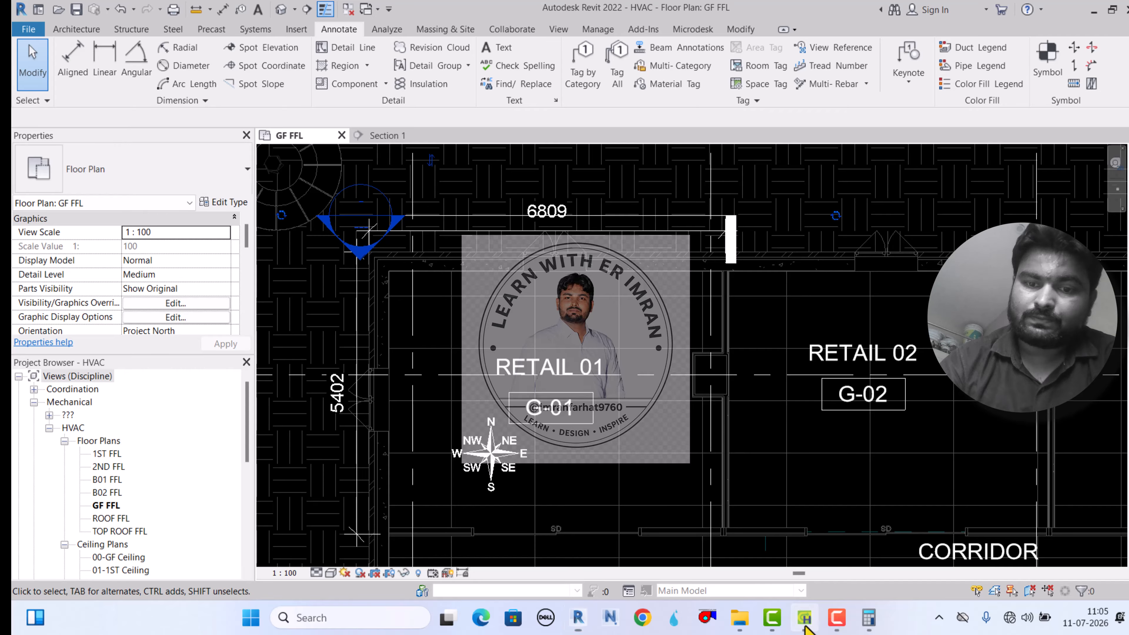
click(804, 616)
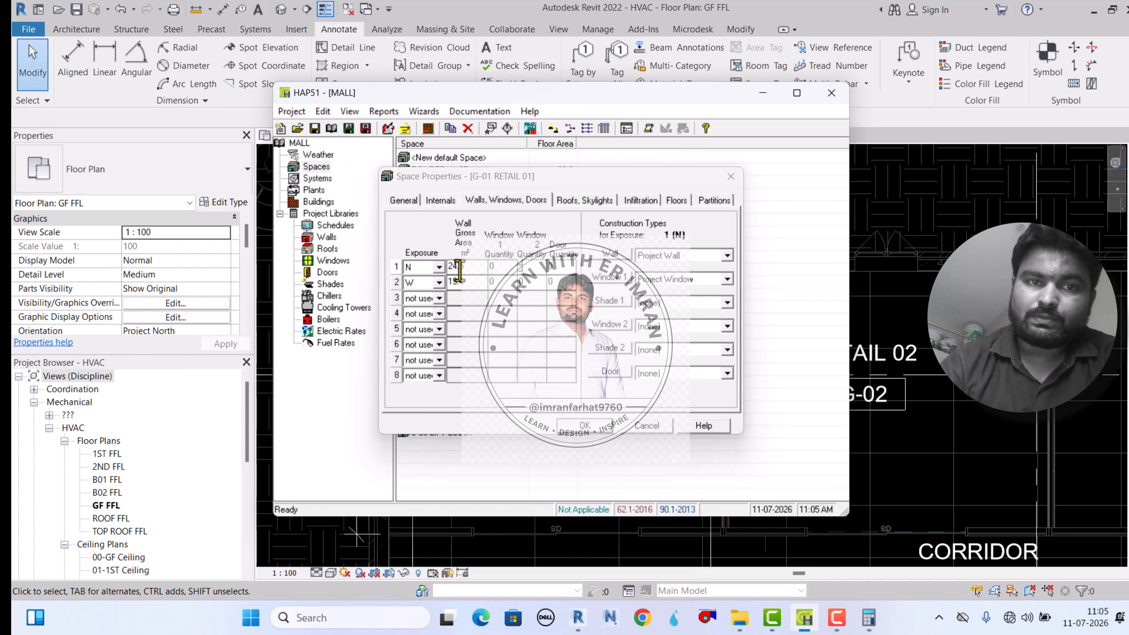
click(498, 268)
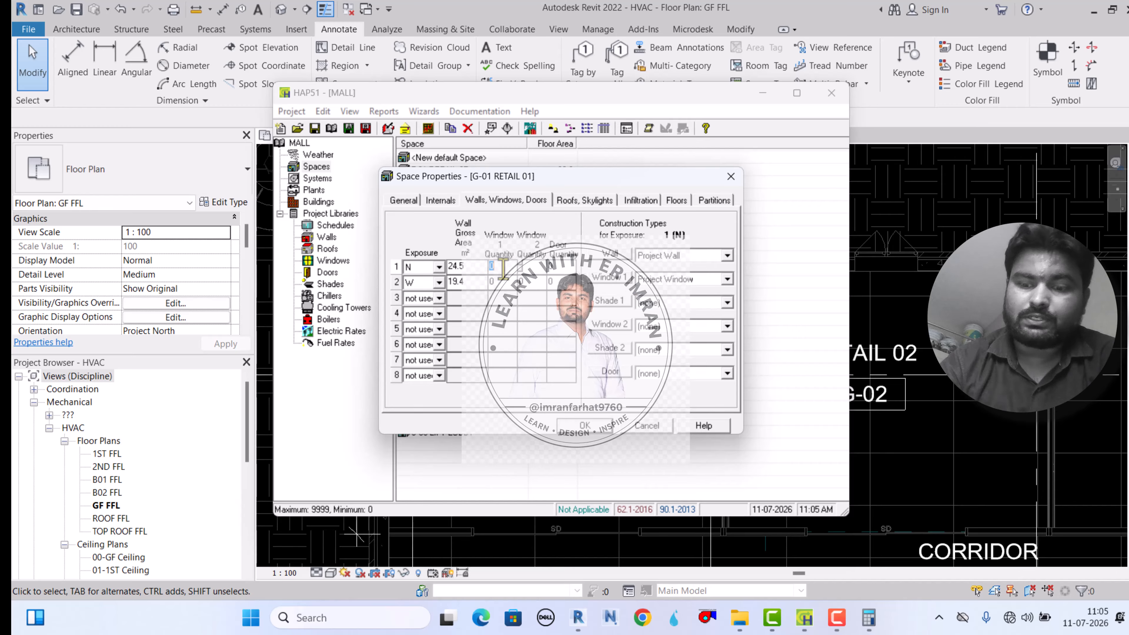
click(531, 268)
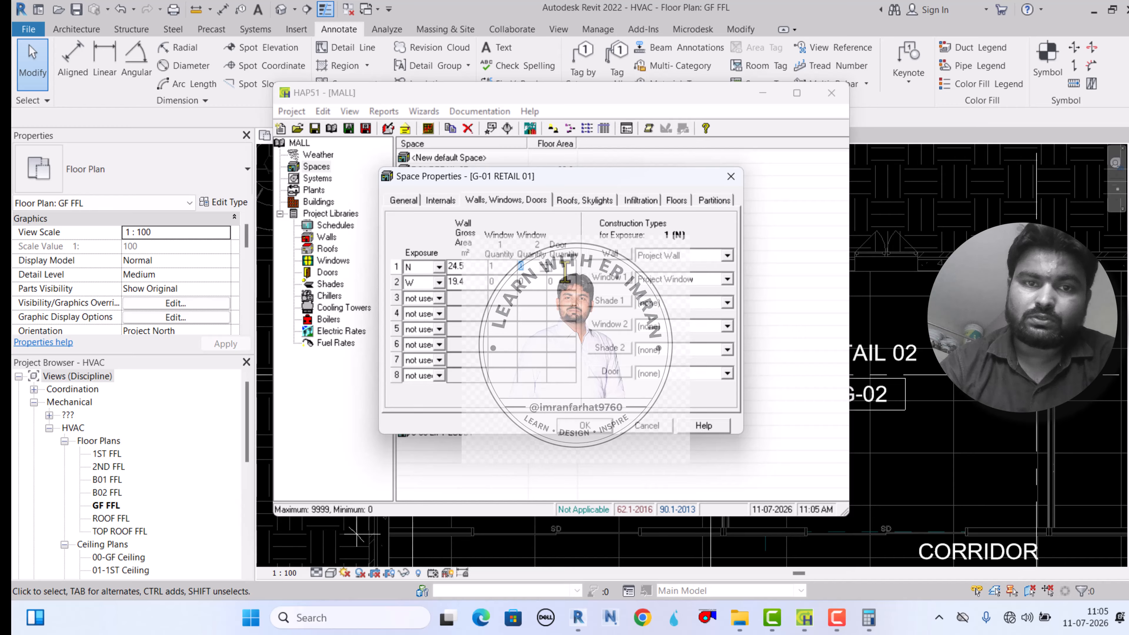
Assign Project Wall as the W exposure's wall construction and set its Window 2 type to none
click(422, 284)
click(477, 284)
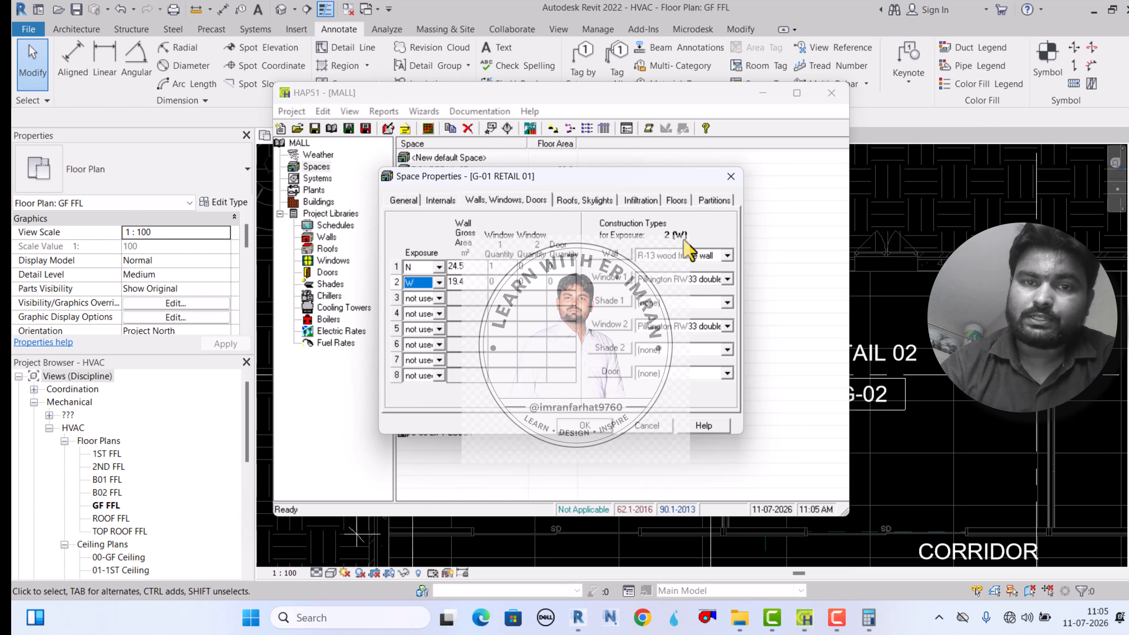
click(728, 255)
click(667, 296)
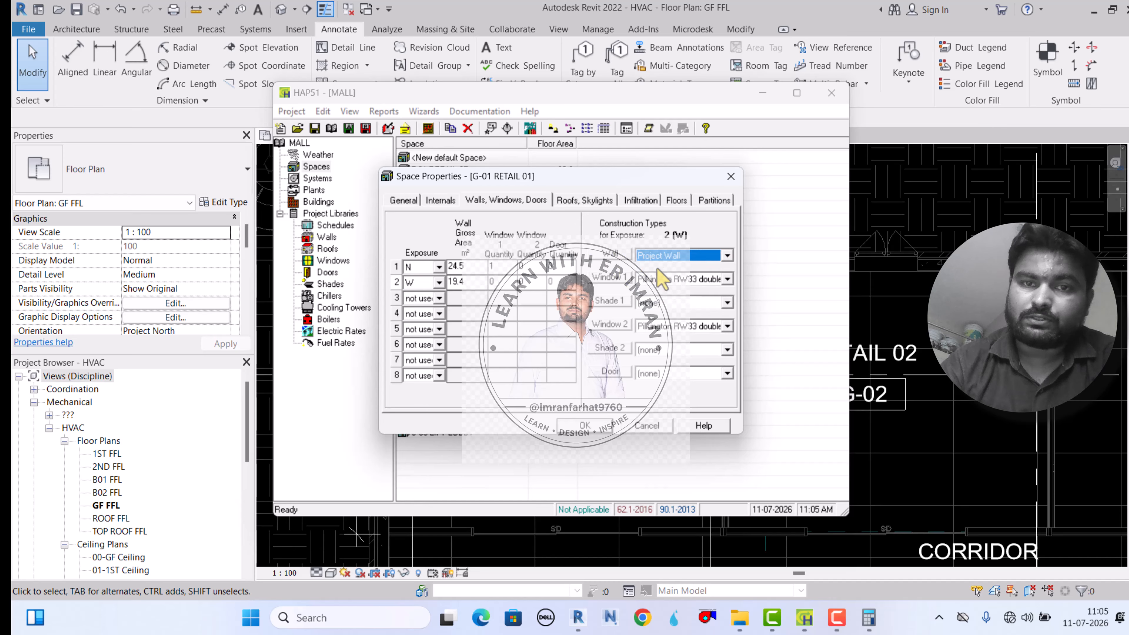
click(727, 327)
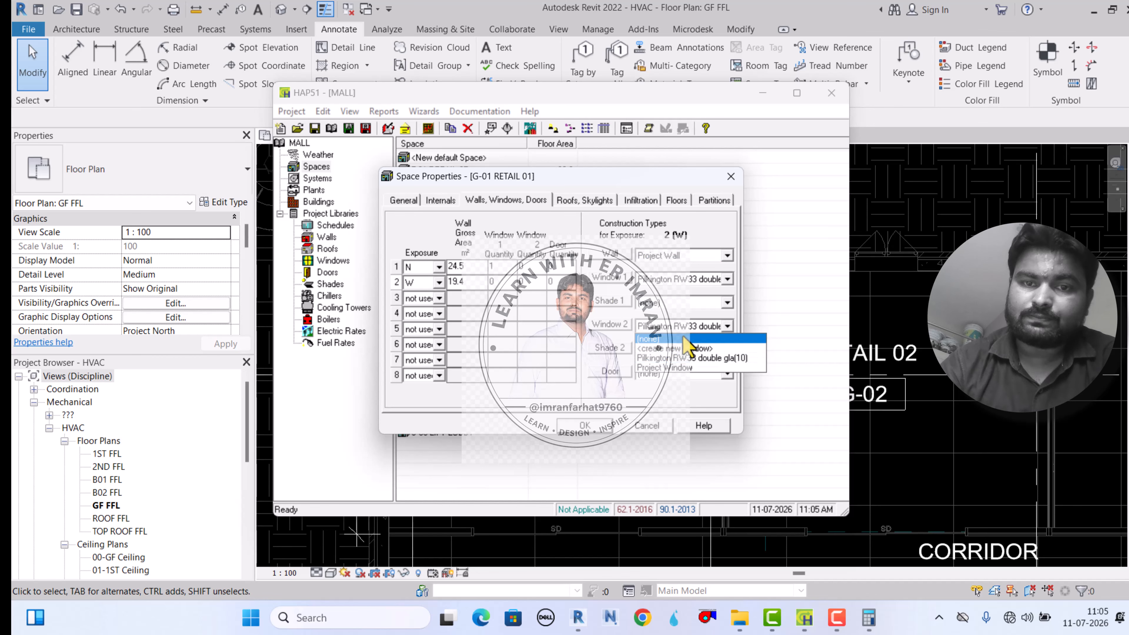
click(675, 339)
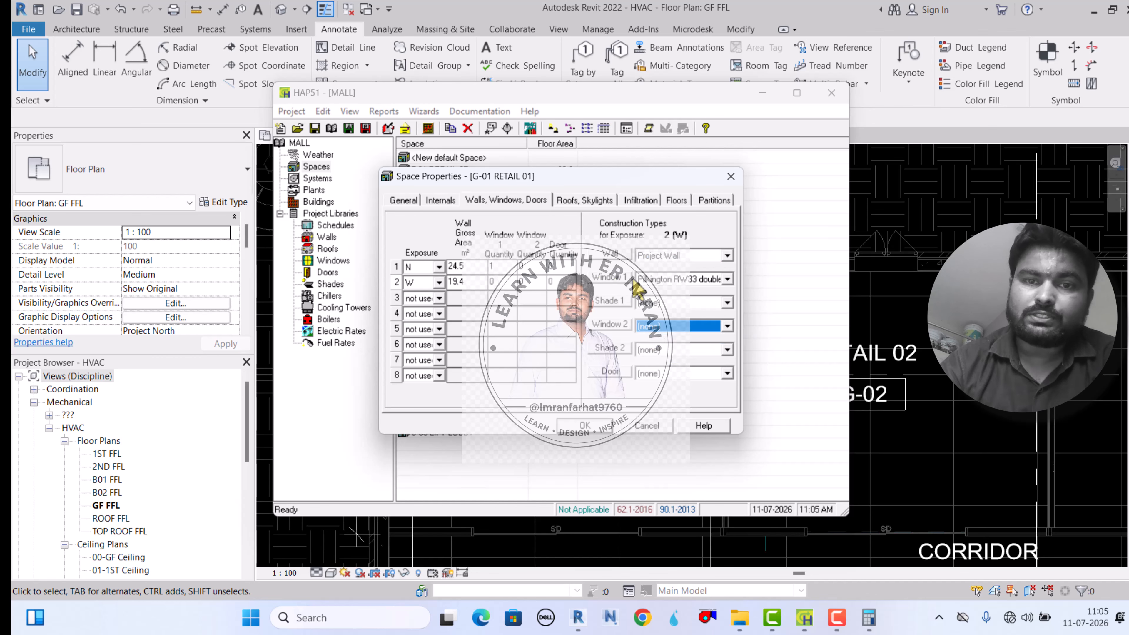
Give the W exposure a Window 1 quantity of 1 with the Project Window type, and save the space properties
click(951, 318)
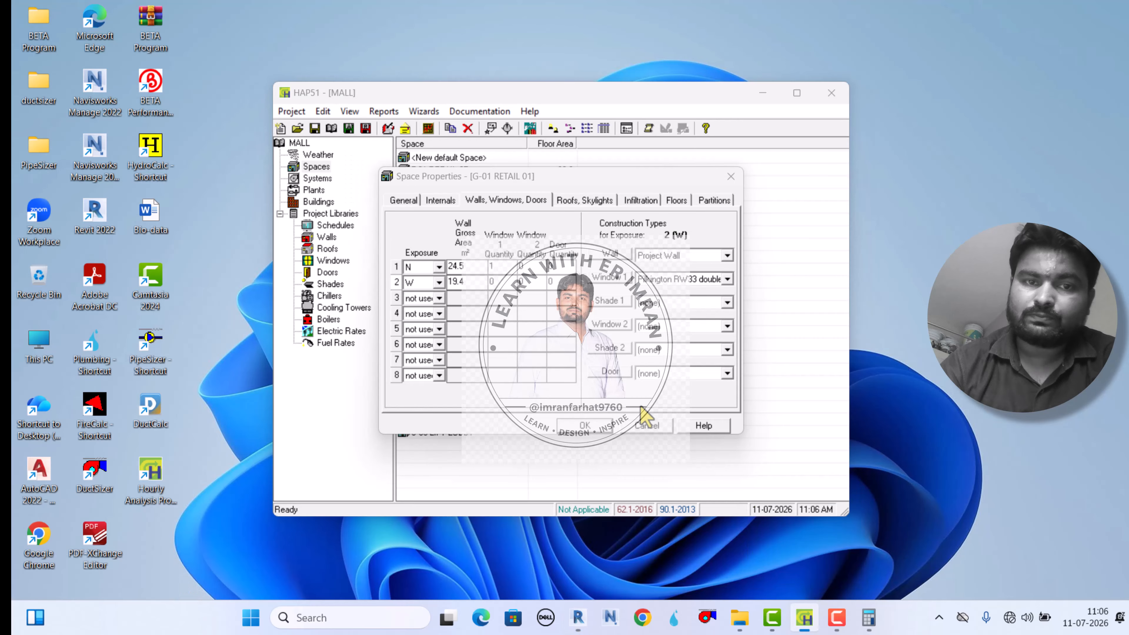
click(804, 547)
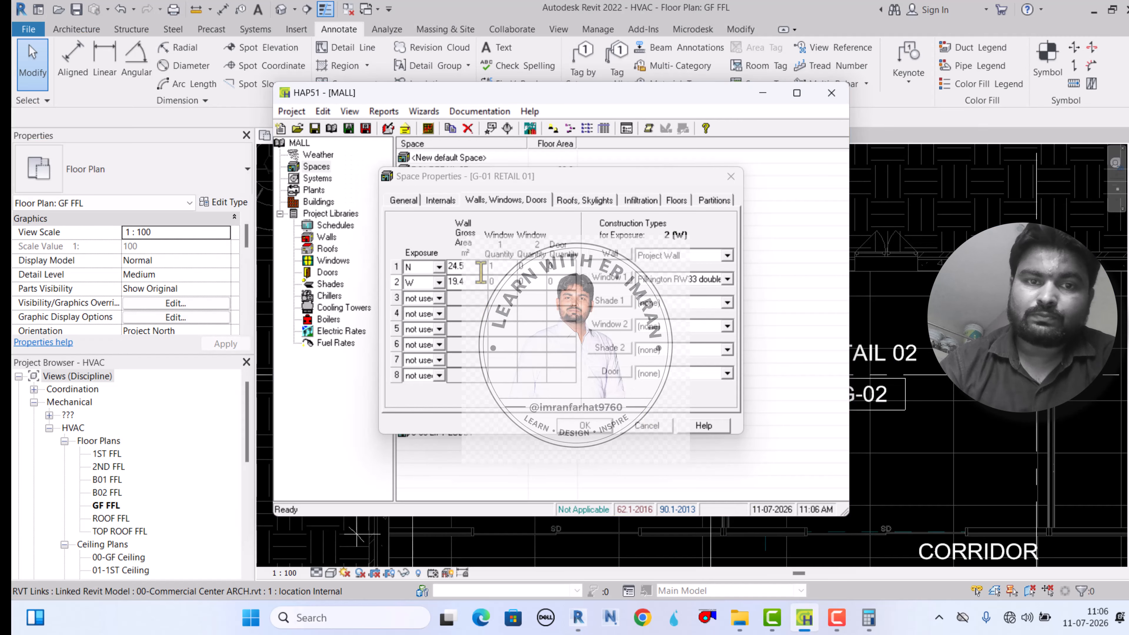
click(502, 281)
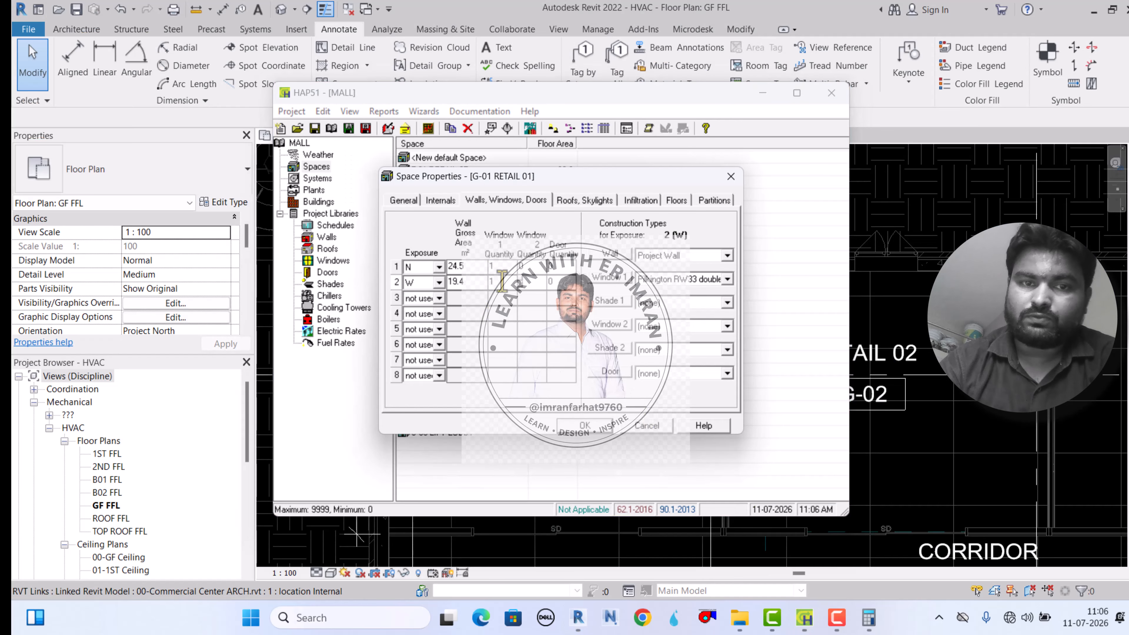
click(727, 279)
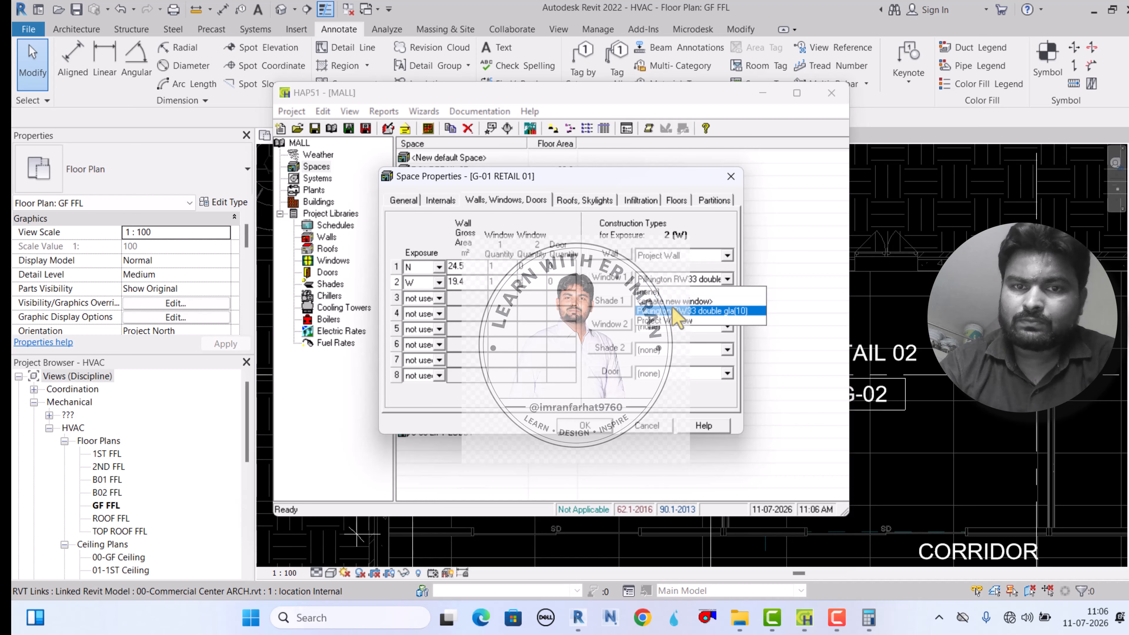
click(664, 321)
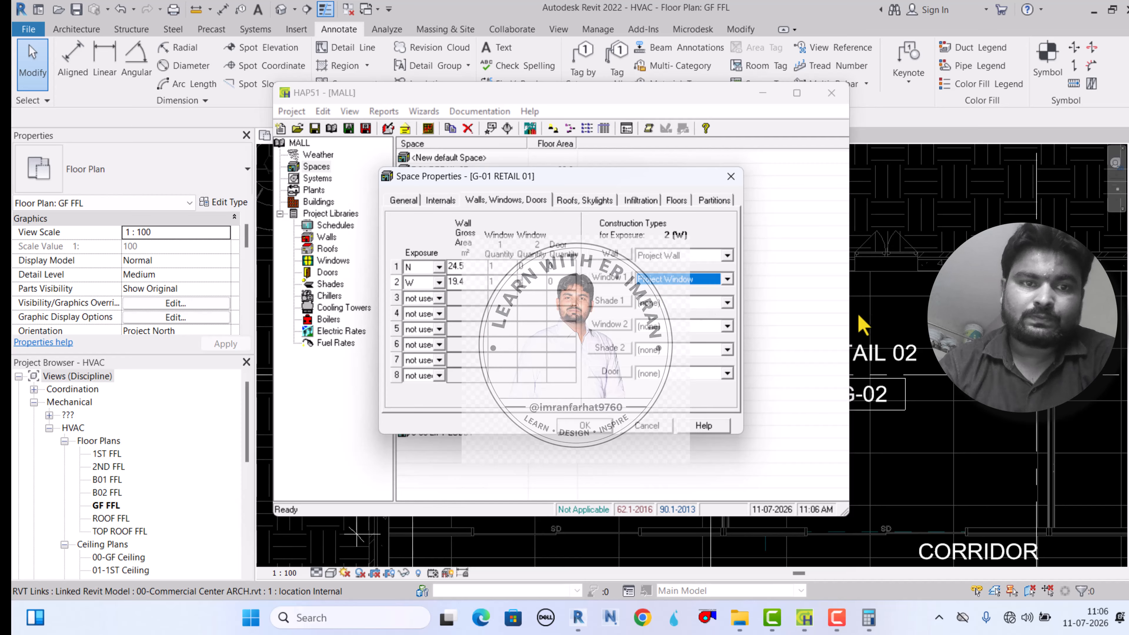
click(587, 428)
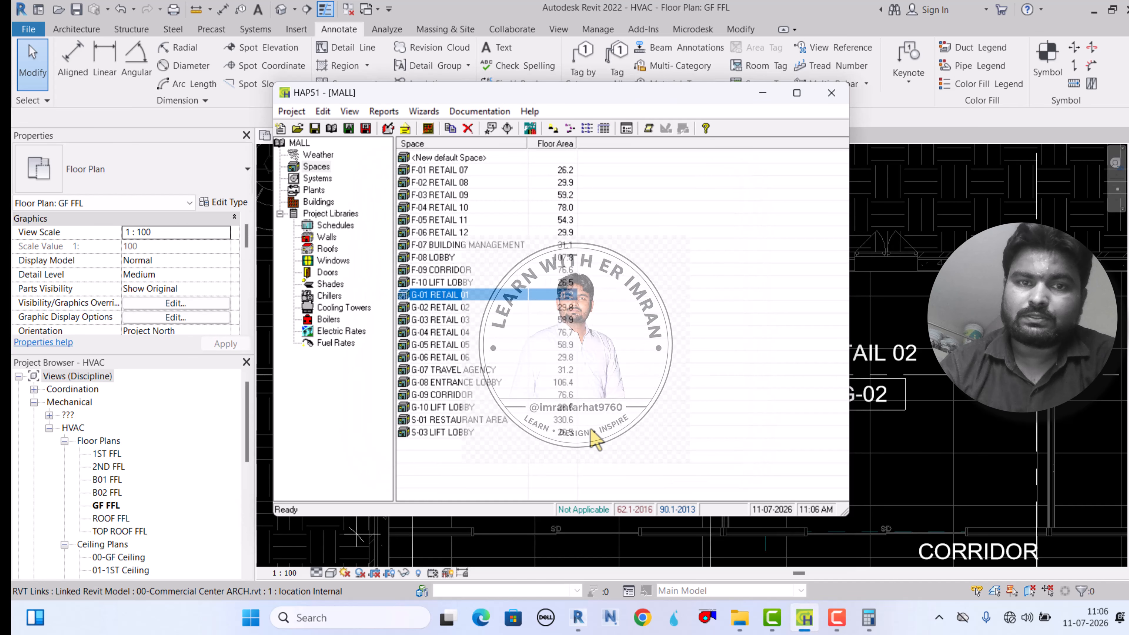
Return to Revit and examine RETAIL 01 and its neighbouring spaces on the GF FFL plan
click(762, 92)
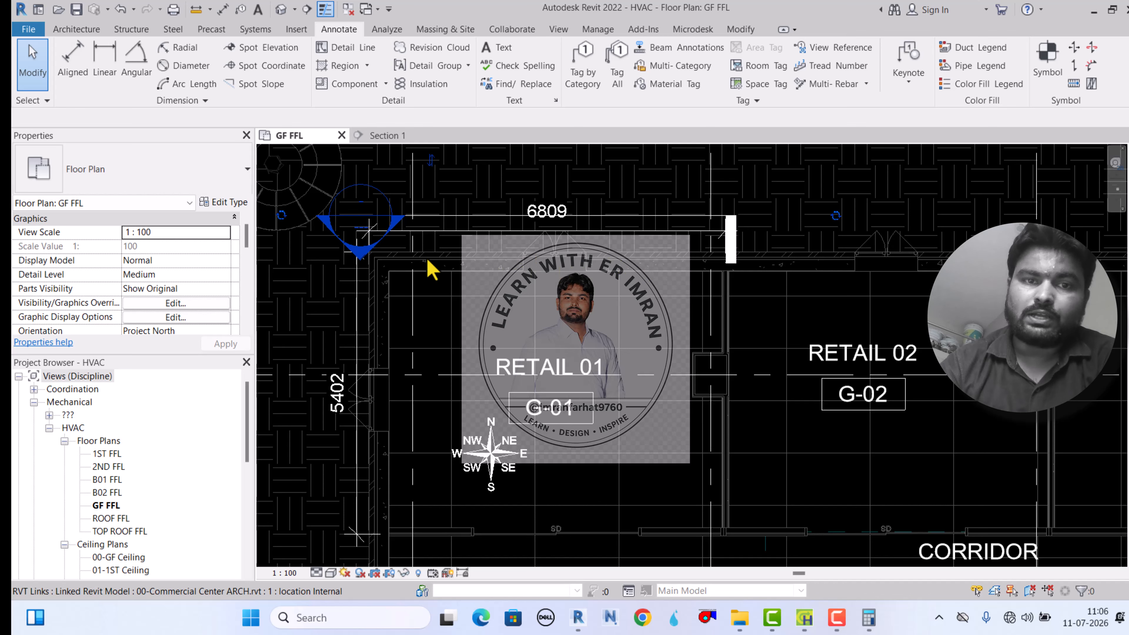
scroll(548, 294, down, 4)
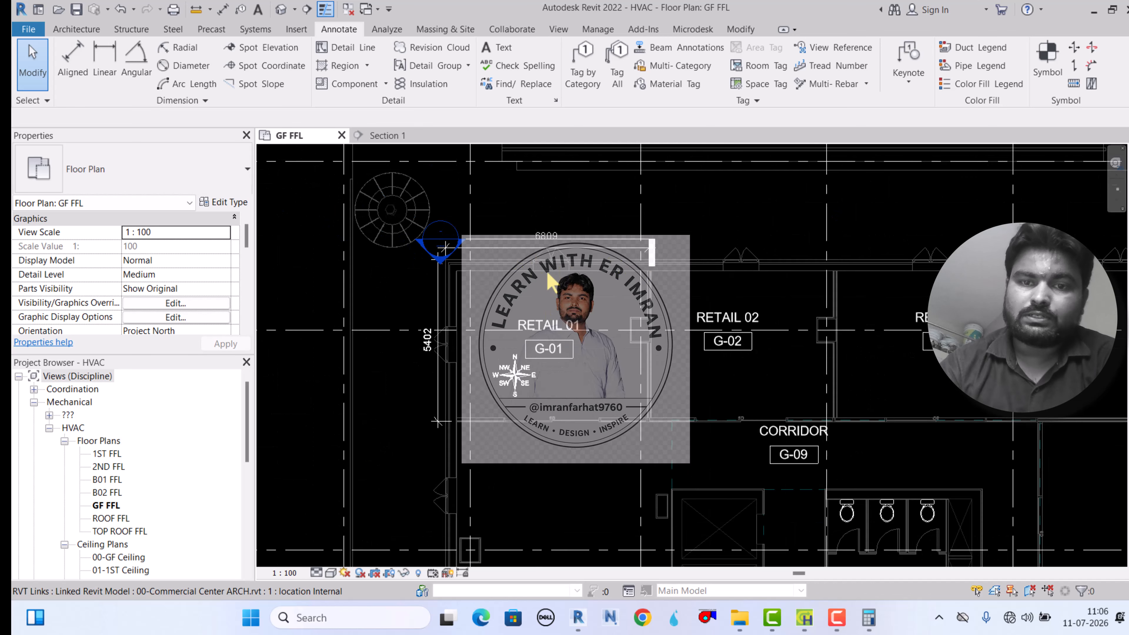
scroll(540, 307, up, 2)
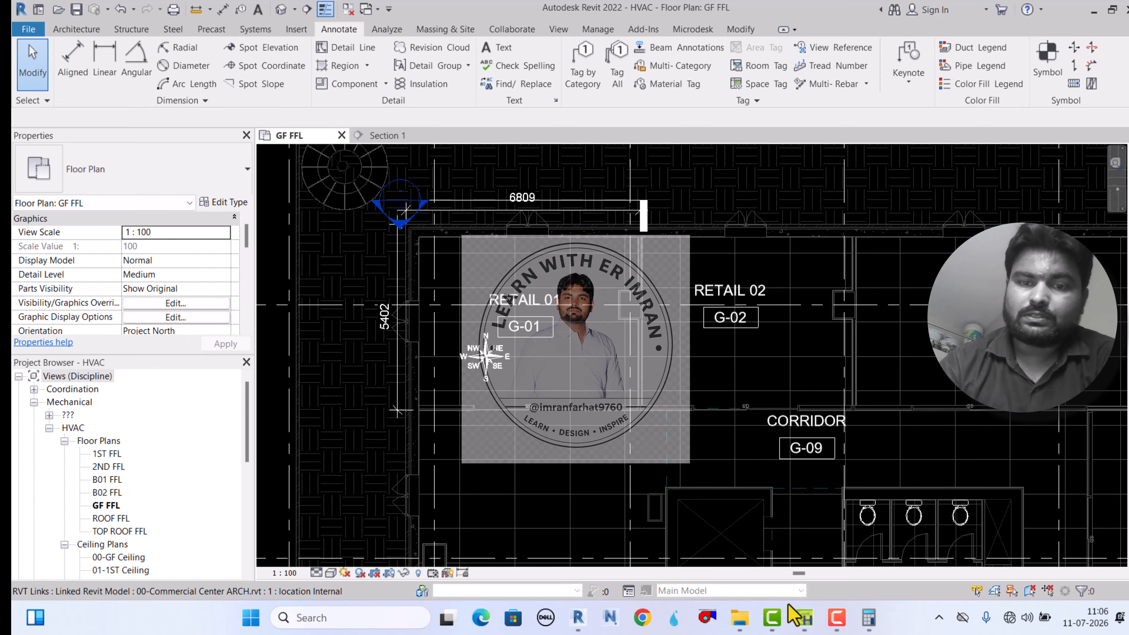
Reopen G-01 RETAIL 01 in HAP, review its general, internal load and wall exposure data, and close its properties
click(800, 616)
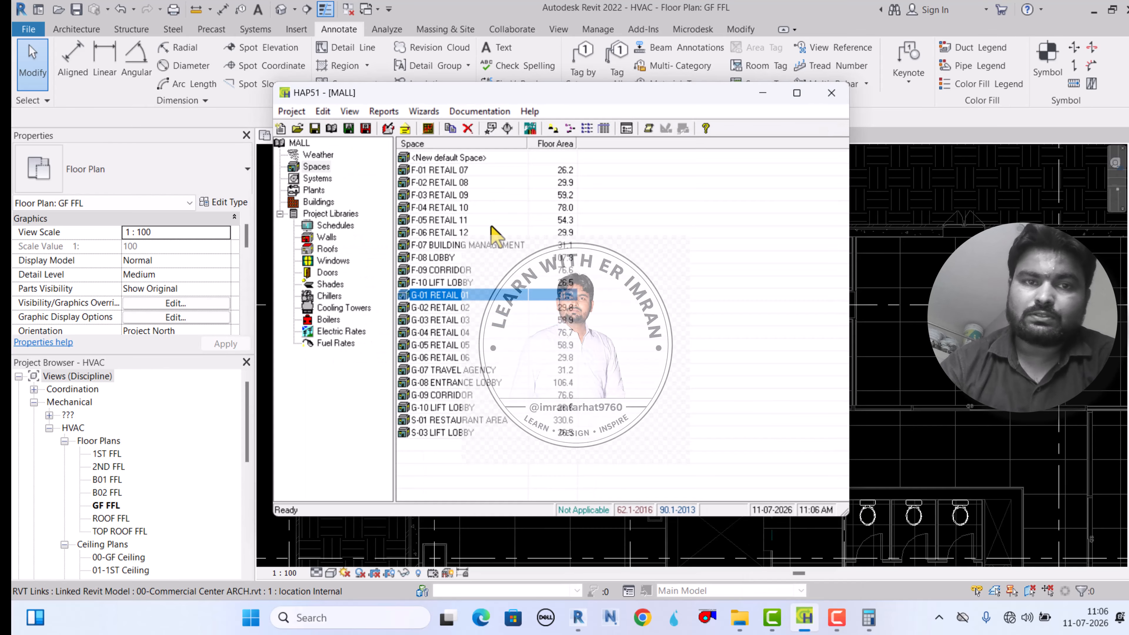
double_click(474, 296)
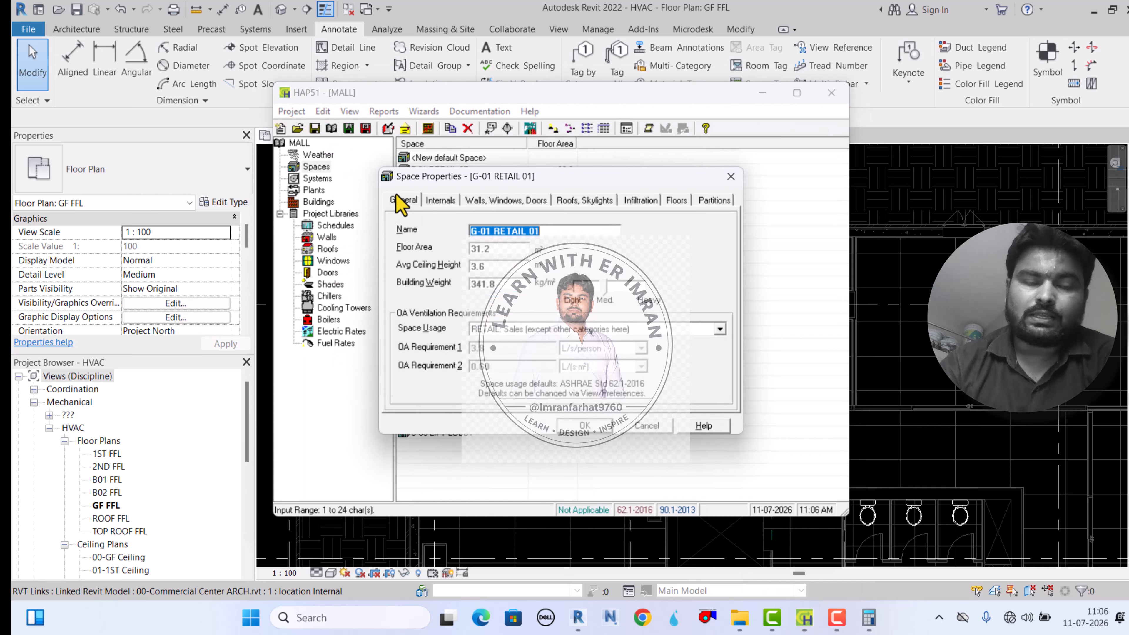
click(438, 203)
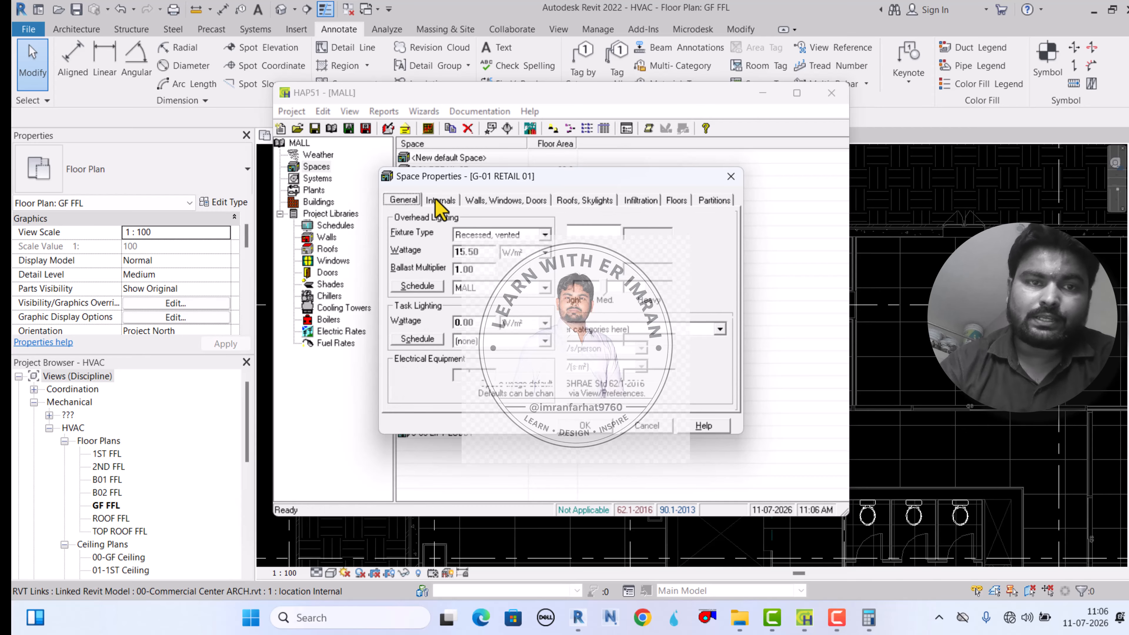
click(504, 201)
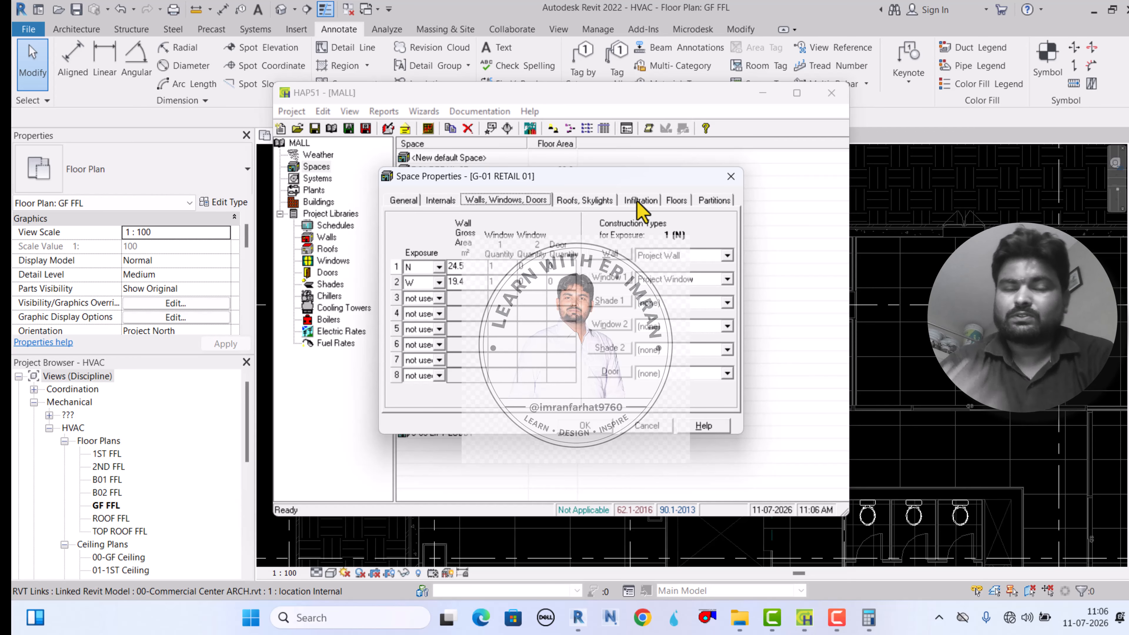
click(582, 426)
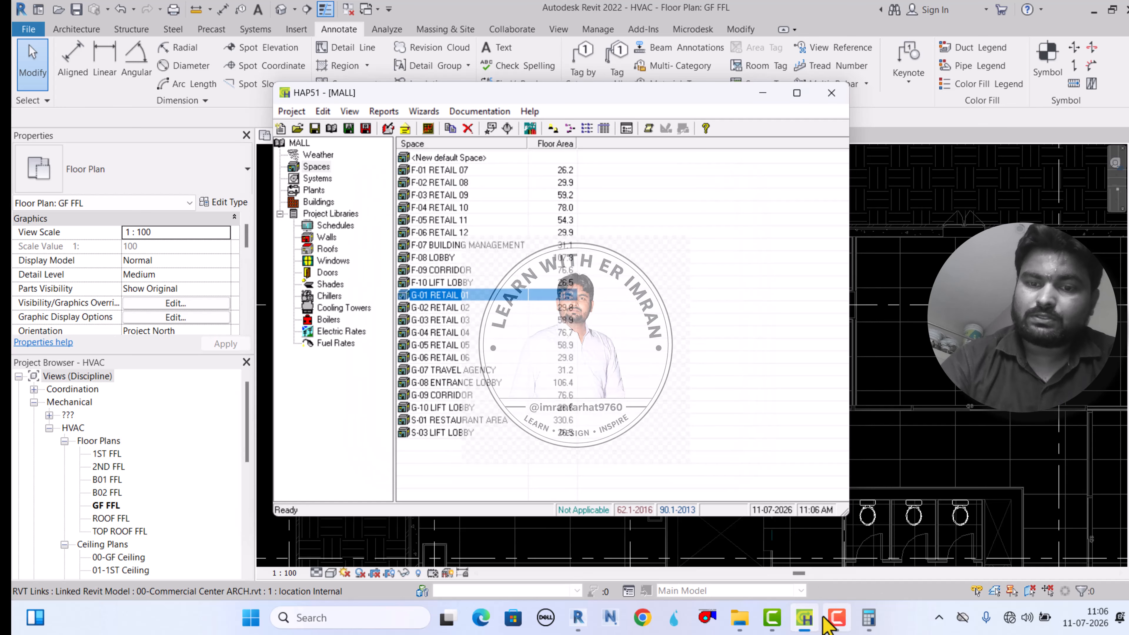